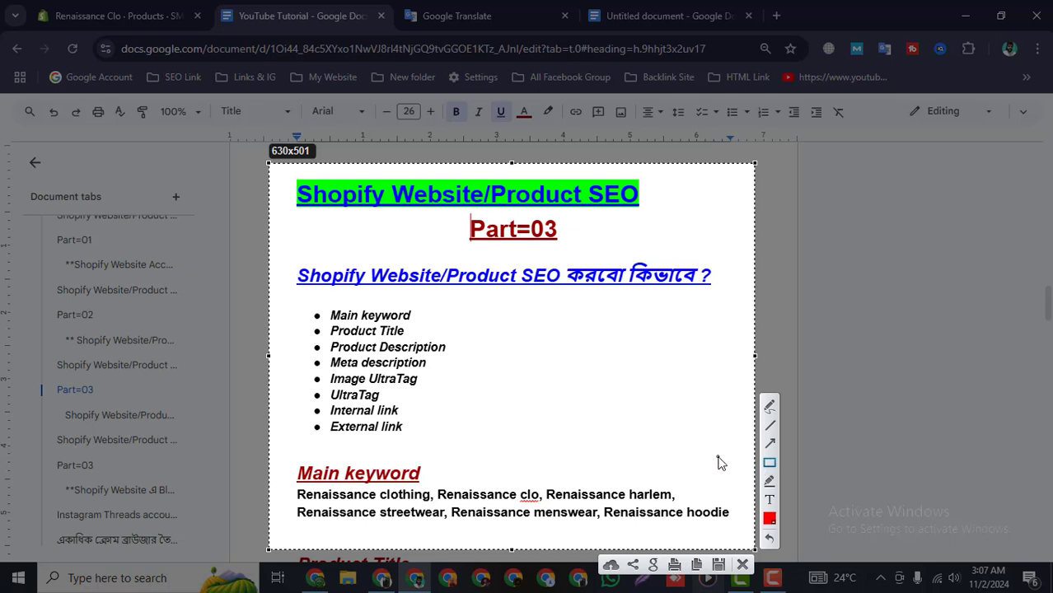
Step: Outline the "Shopify Website/Product SEO" title and the "Part=03" heading with red rectangles in the screen capture, and close the capture
mouse_move(284, 170)
mouse_down()
mouse_move(489, 217)
mouse_move(682, 215)
mouse_up()
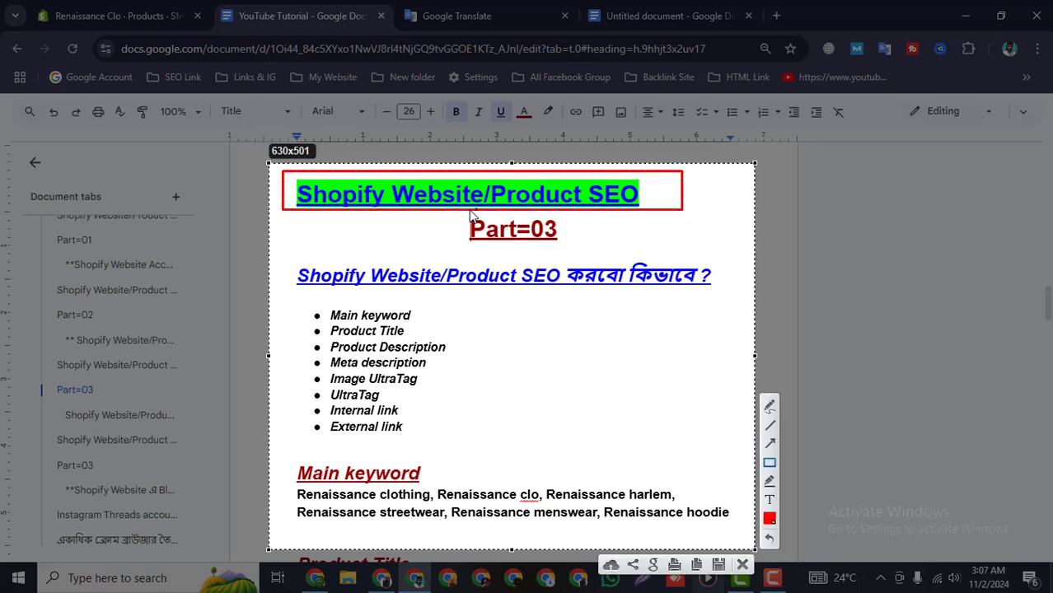
drag(448, 213, 588, 249)
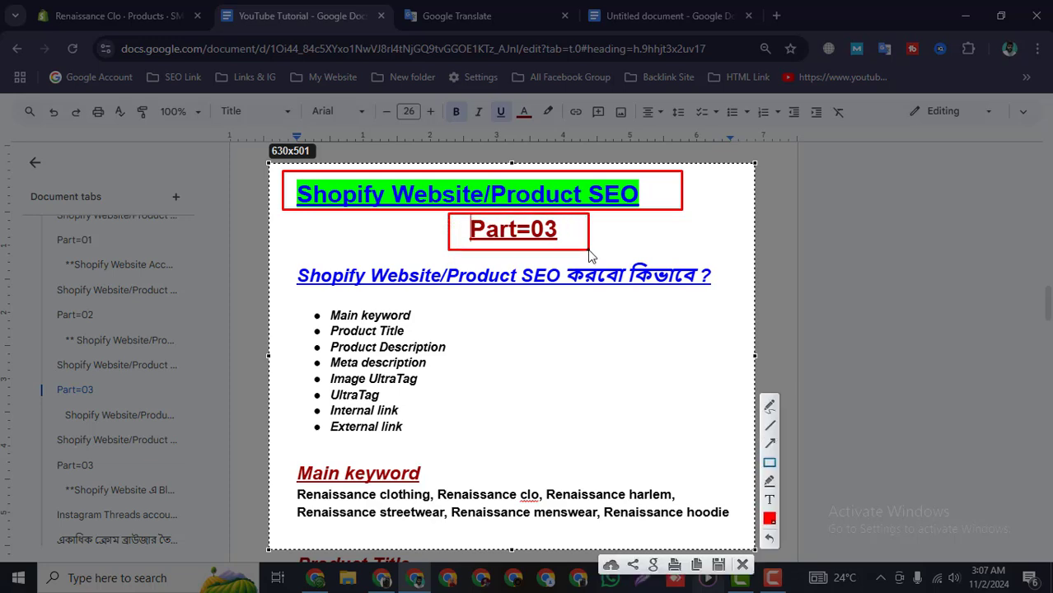
click(742, 564)
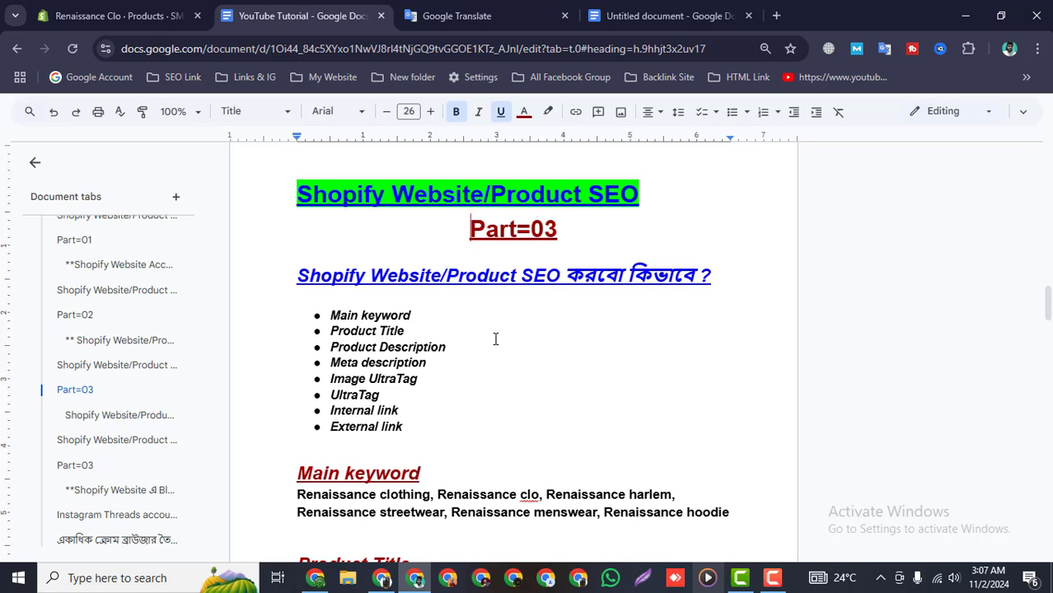
Step: Capture the area around the bulleted SEO checklist, outline the whole list with one red rectangle, and close the capture
key(Print)
drag(330, 304, 438, 433)
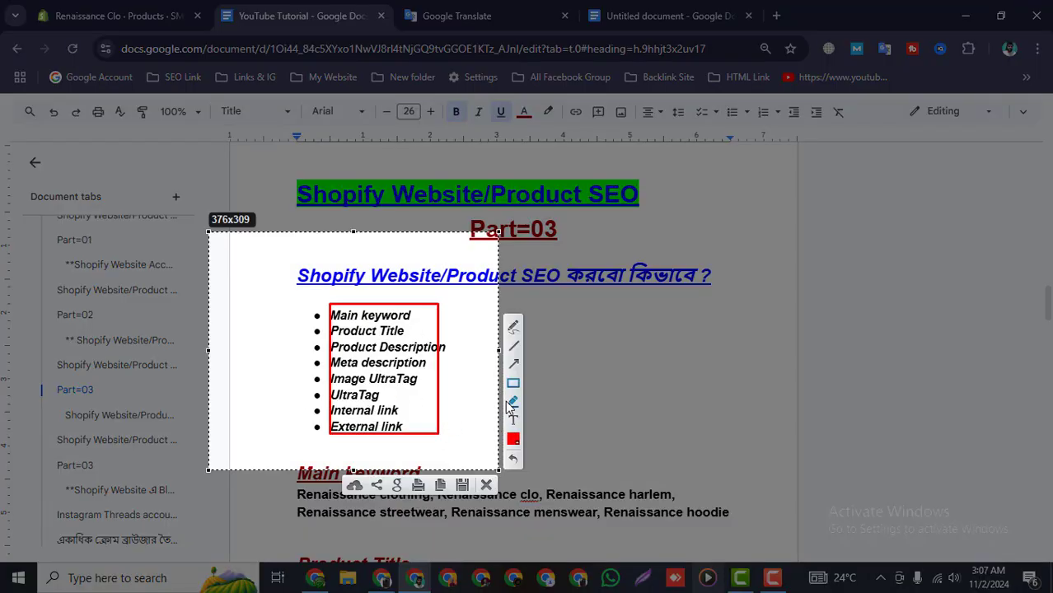
click(486, 485)
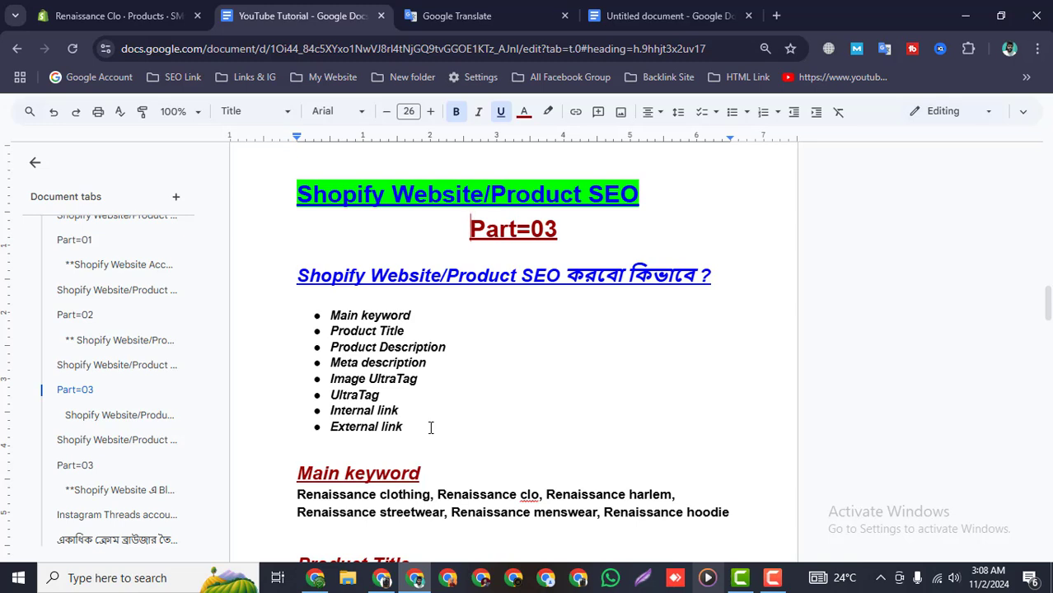
Step: Capture the SEO checklist, mark each item from Main keyword to External link with its own red rectangle, and close the capture
scroll(428, 412, down, 2)
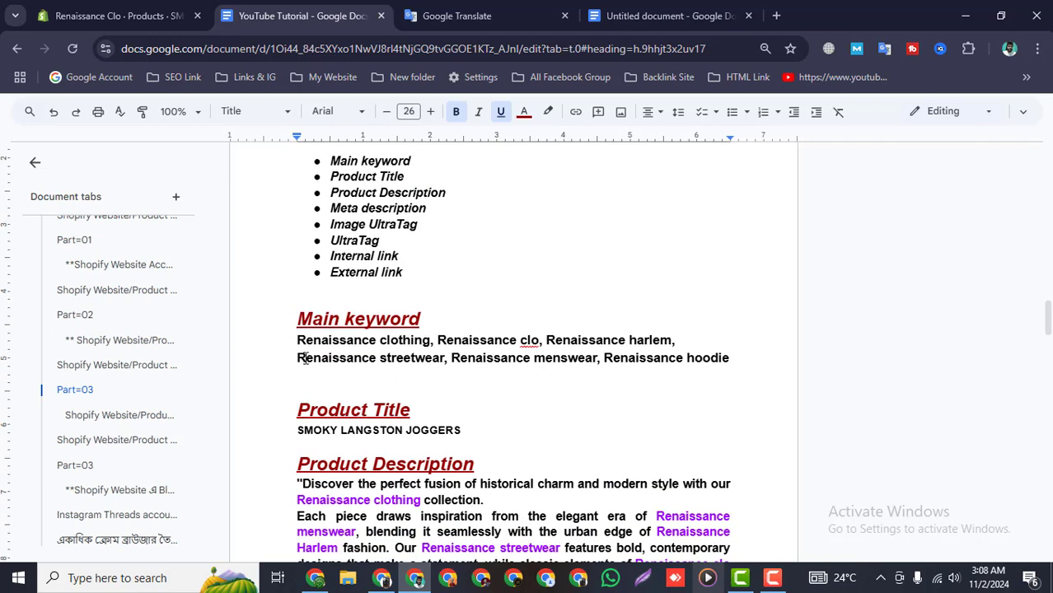
scroll(432, 323, up, 1)
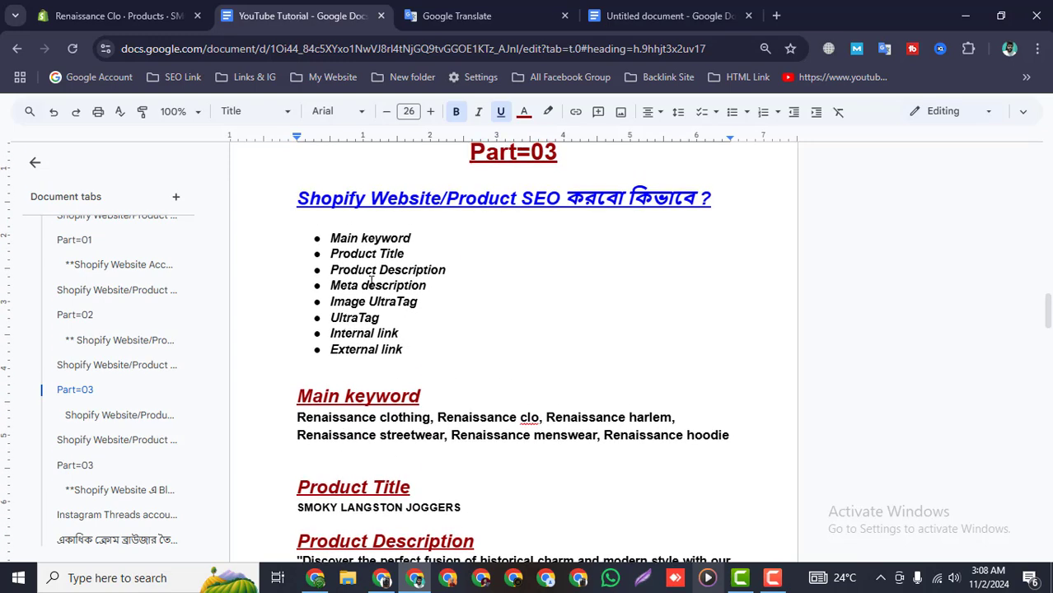
key(Print)
drag(288, 221, 485, 369)
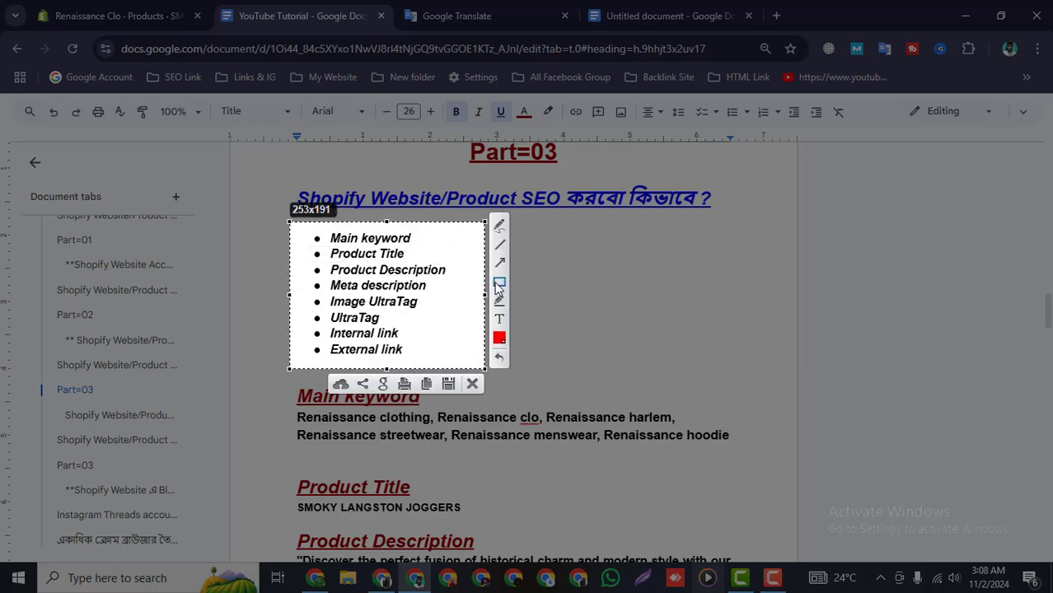
click(498, 284)
drag(315, 235, 400, 249)
mouse_move(330, 278)
mouse_down()
mouse_move(450, 272)
mouse_move(428, 290)
mouse_up()
drag(340, 299, 438, 305)
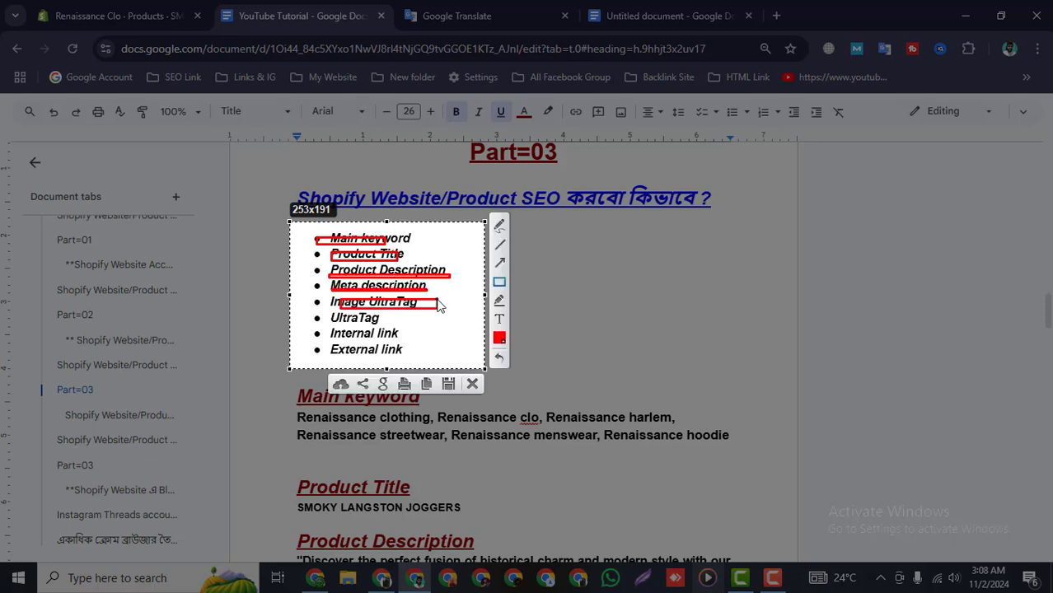
drag(330, 317, 400, 321)
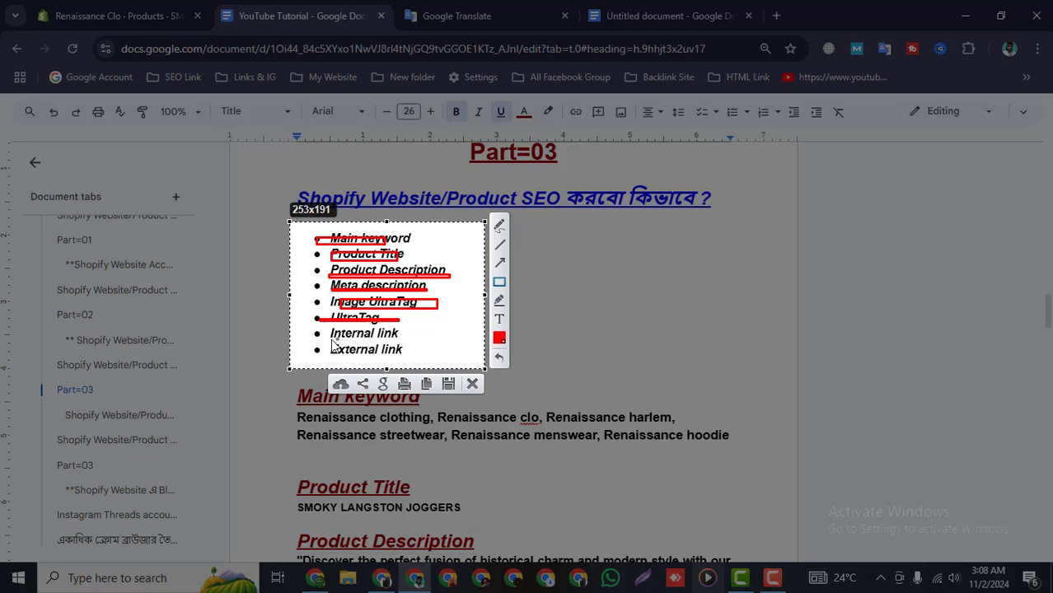
drag(319, 335, 410, 340)
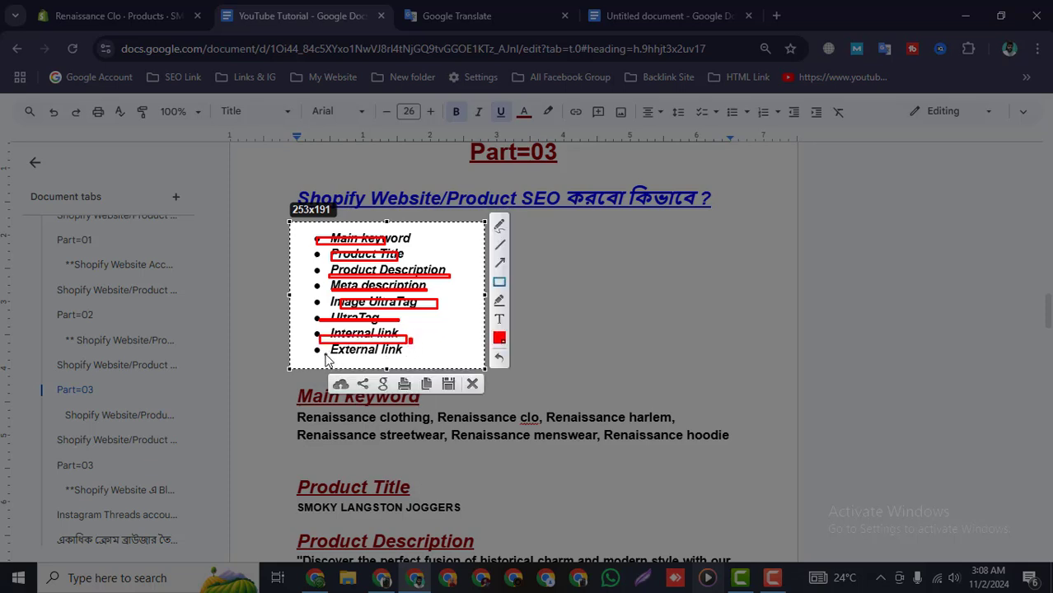
drag(324, 352, 430, 356)
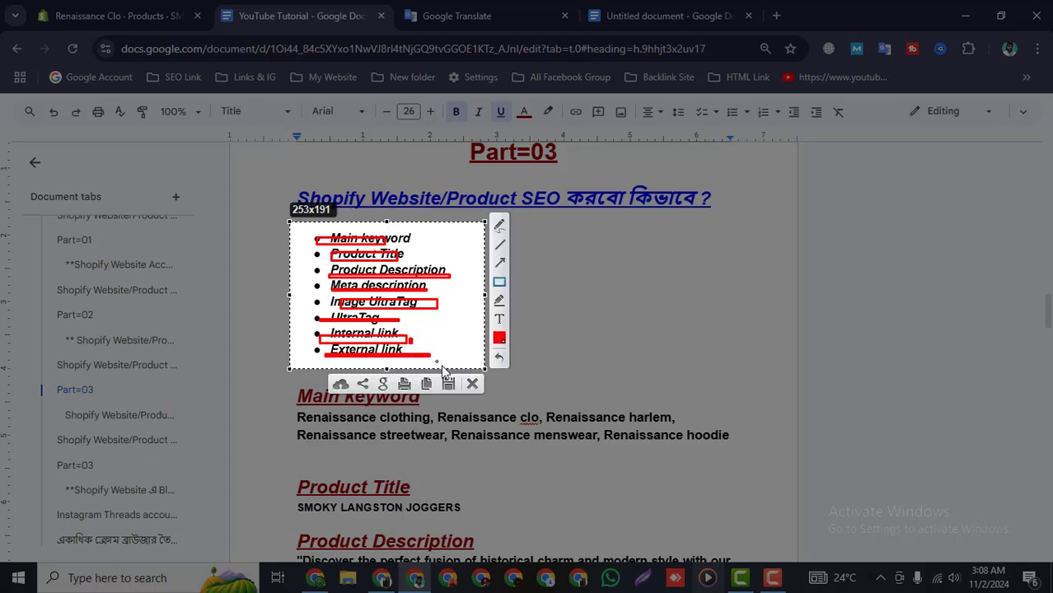
click(472, 384)
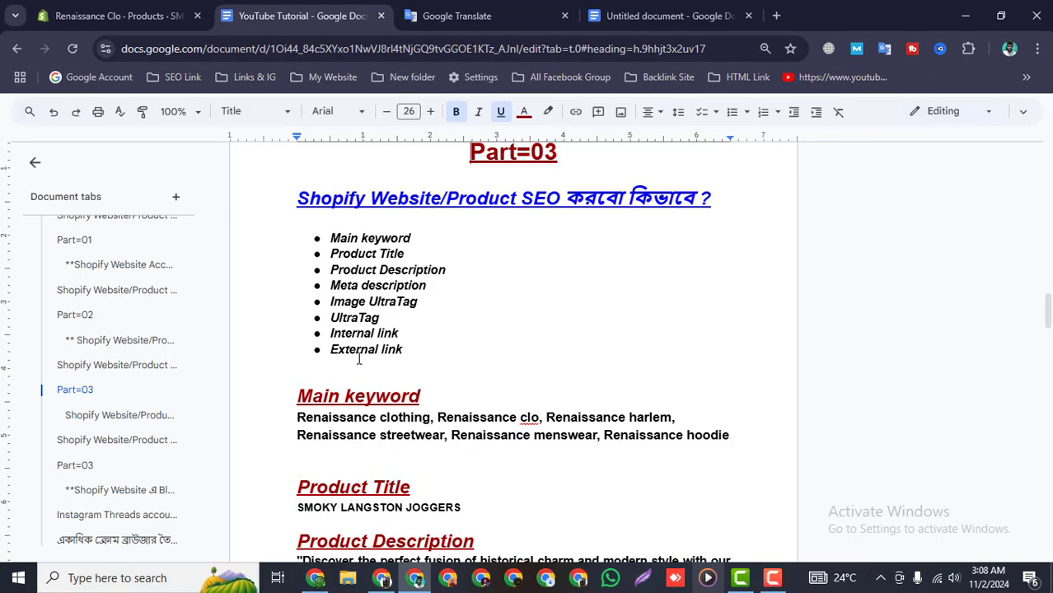
Step: Examine the SEO notes for the main keywords, product title, product description, meta description, tags and internal links
scroll(367, 387, down, 2)
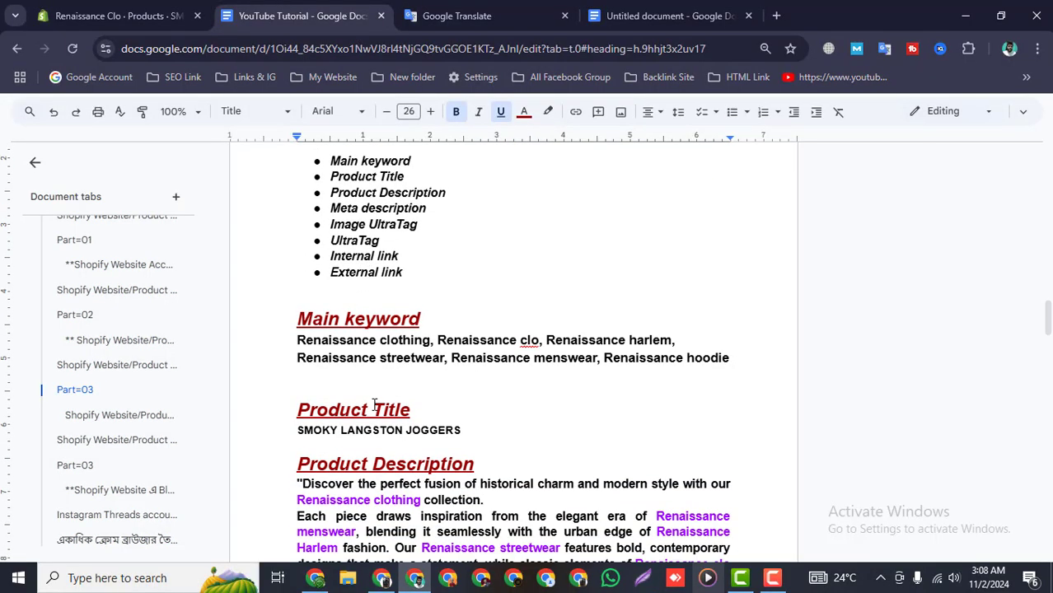
scroll(372, 404, down, 2)
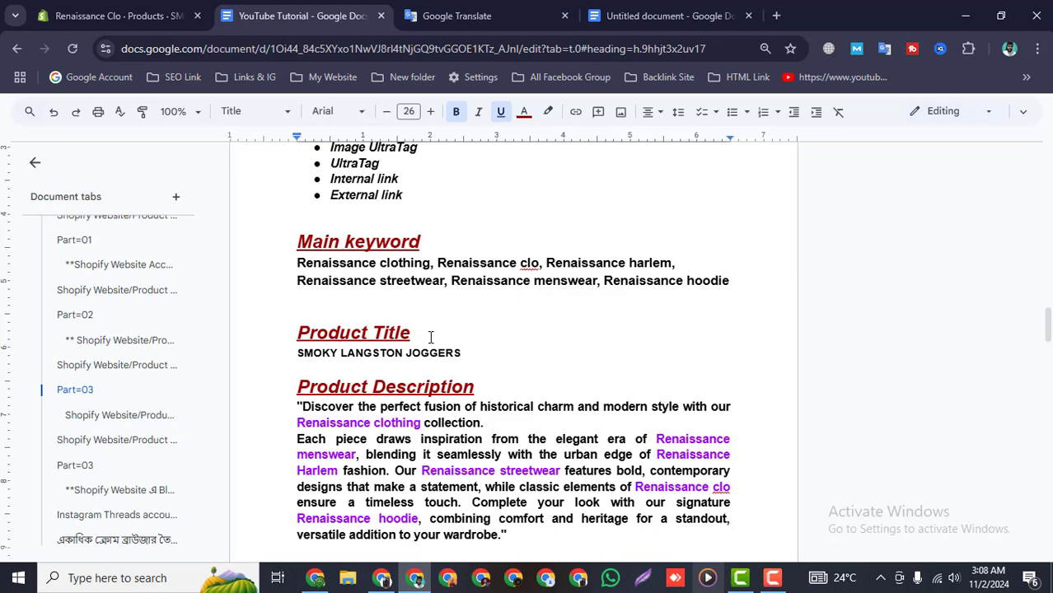
scroll(412, 362, down, 10)
scroll(404, 387, down, 6)
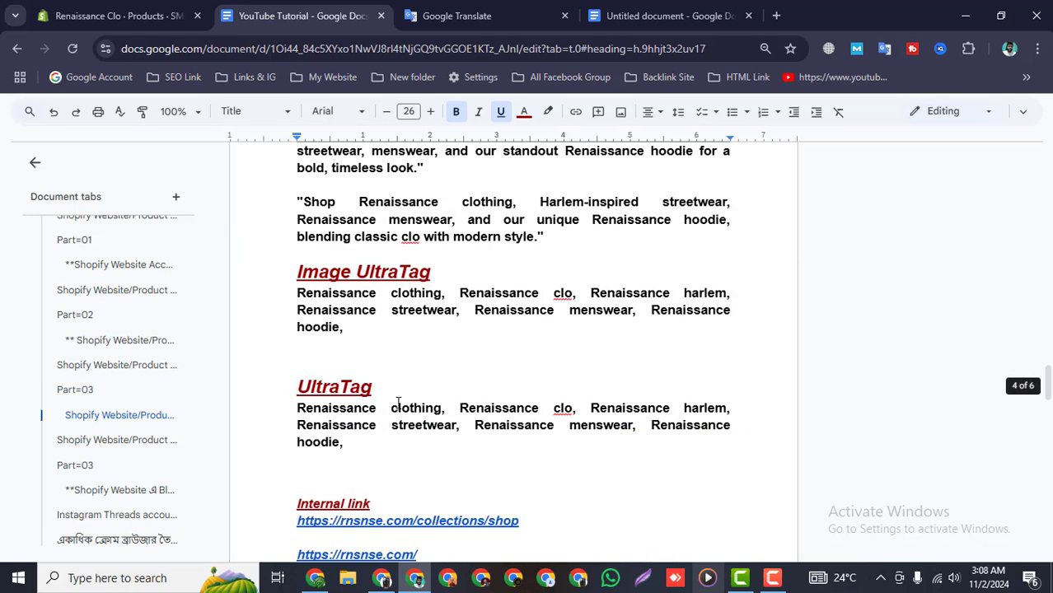
scroll(412, 464, up, 12)
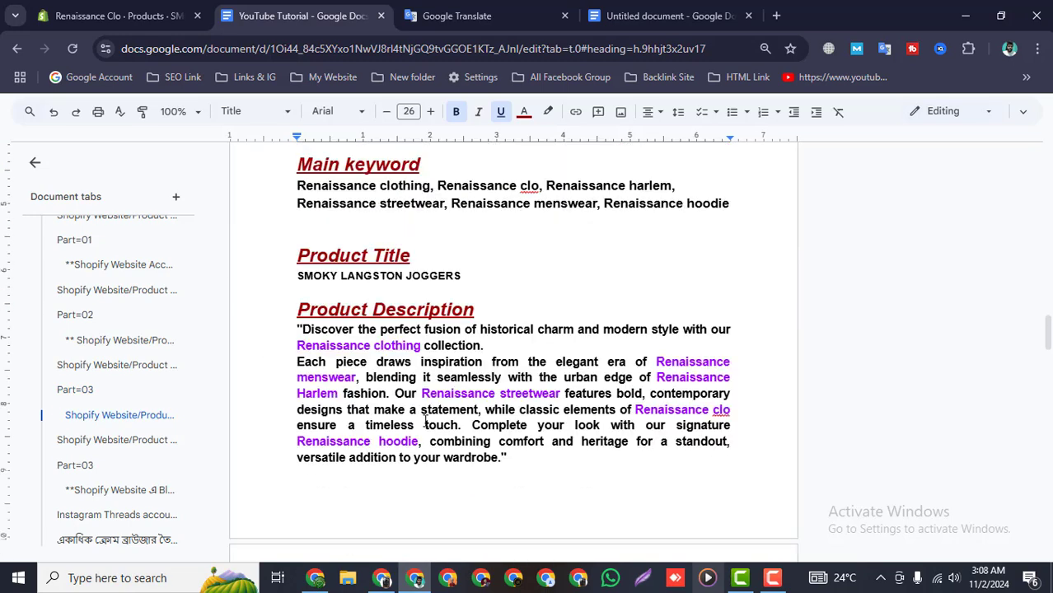
scroll(475, 405, up, 4)
scroll(474, 404, down, 2)
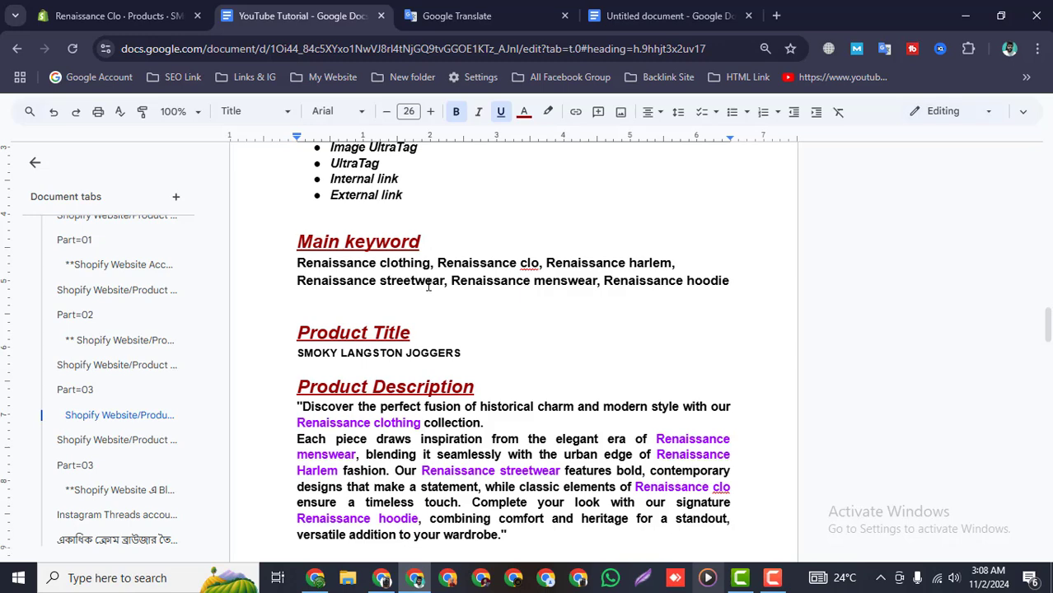
scroll(428, 285, down, 2)
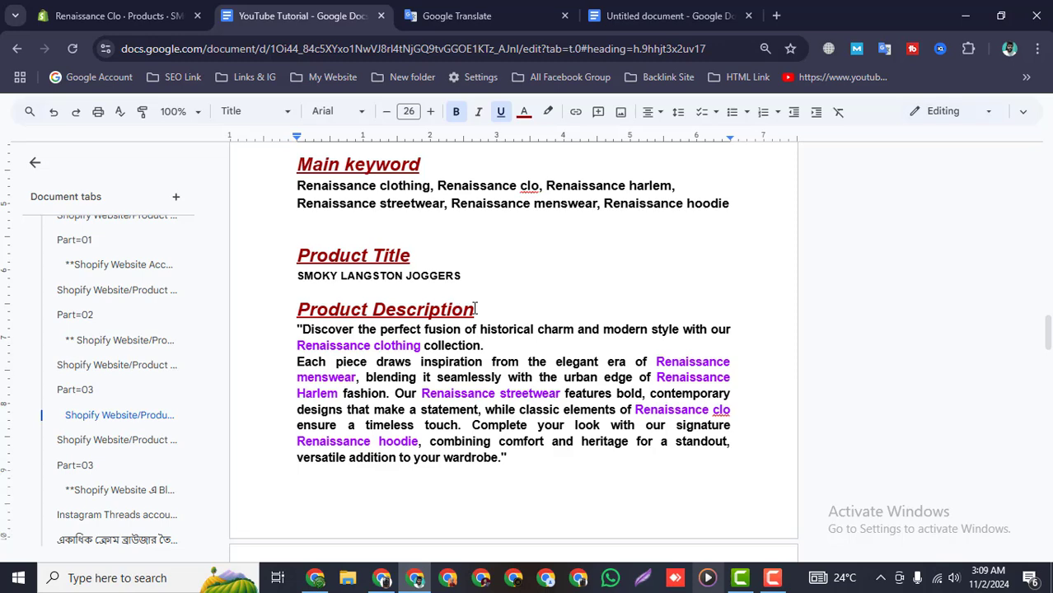
Step: Frame the whole Product Description section of the notes in a screen capture and dismiss the capture
key(Print)
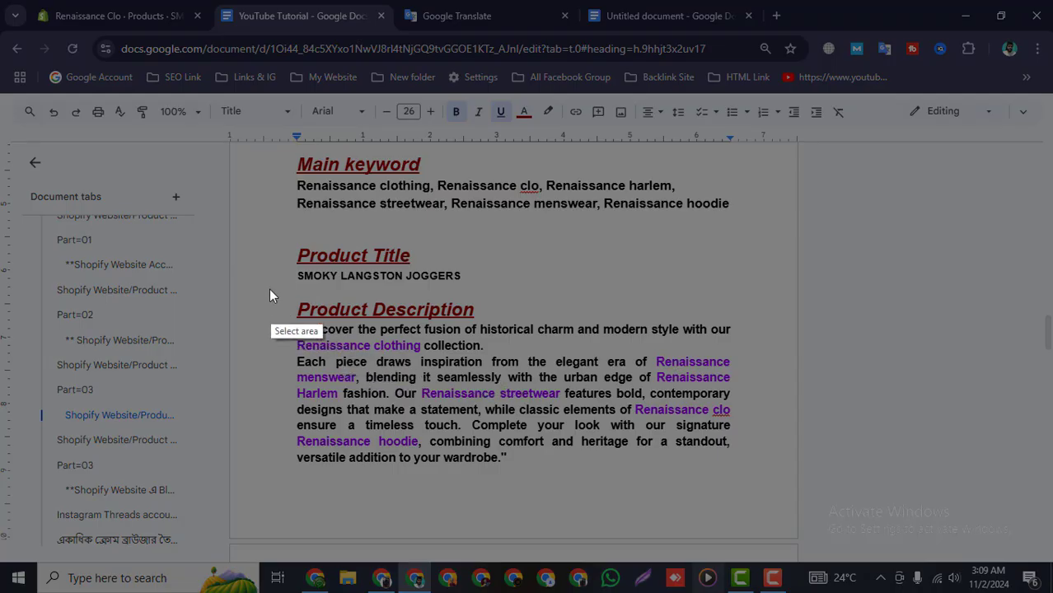
drag(269, 288, 763, 476)
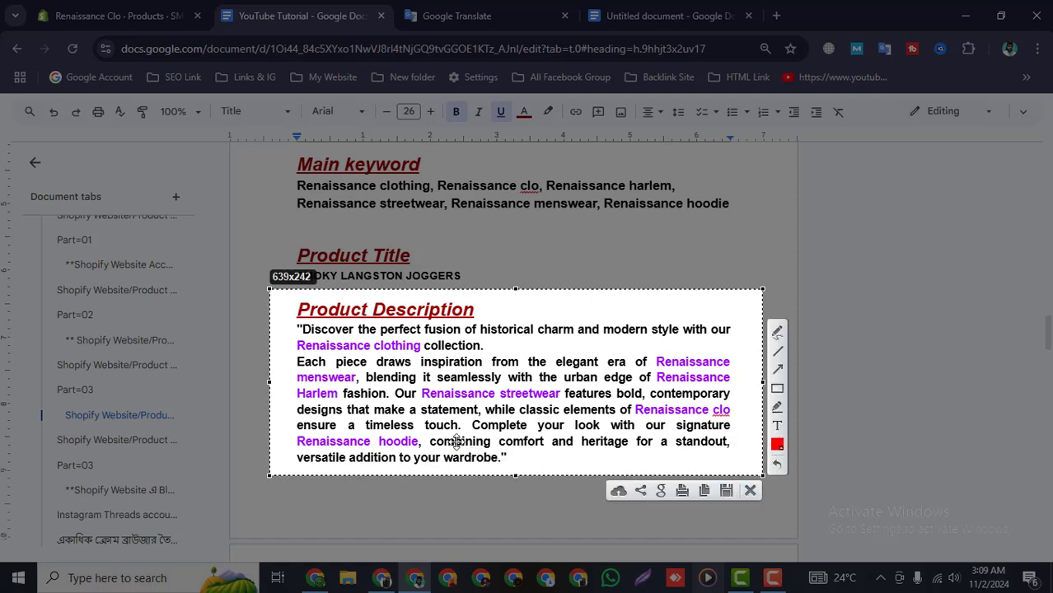
key(Escape)
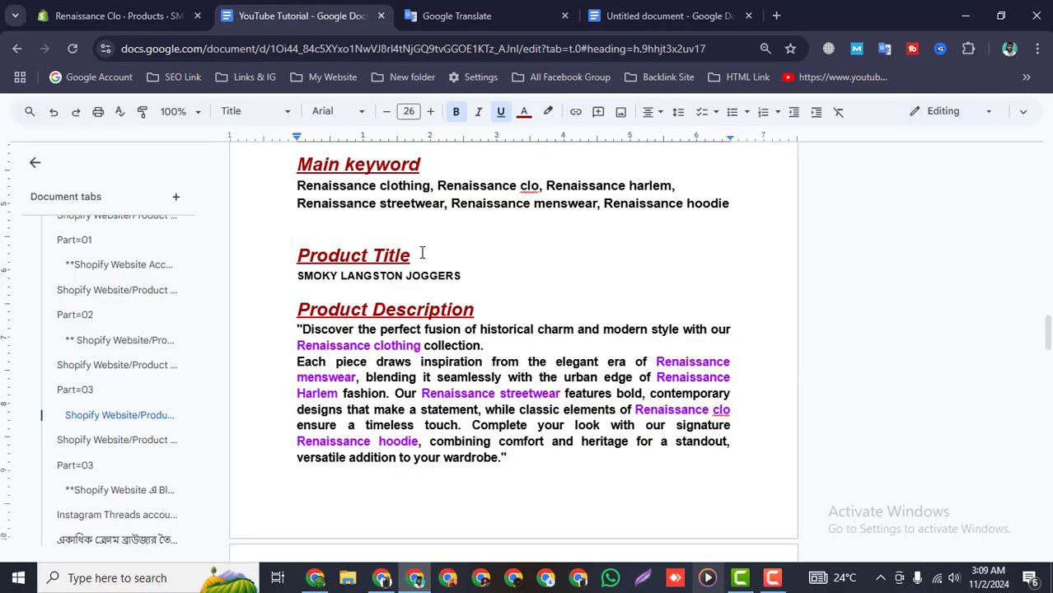
Step: Switch to the Shopify admin product page and highlight the product's title text to check it
click(106, 17)
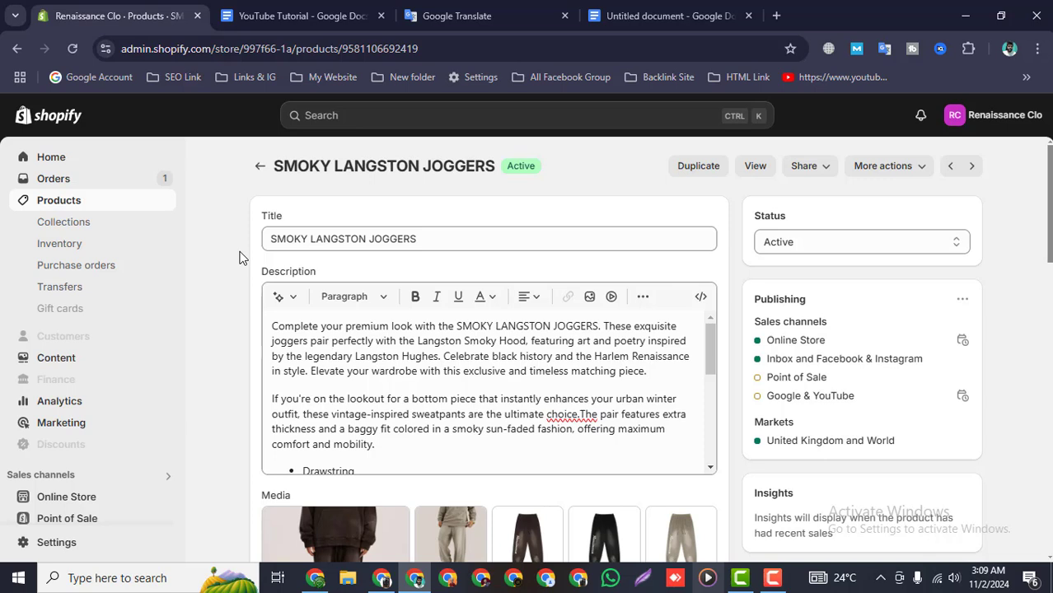
double_click(327, 239)
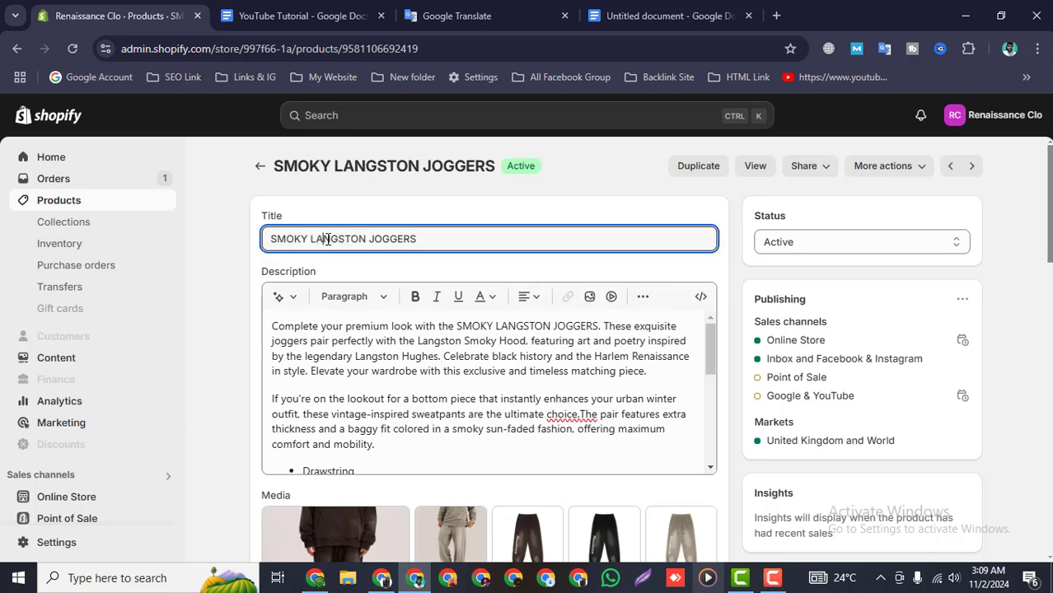
triple_click(327, 239)
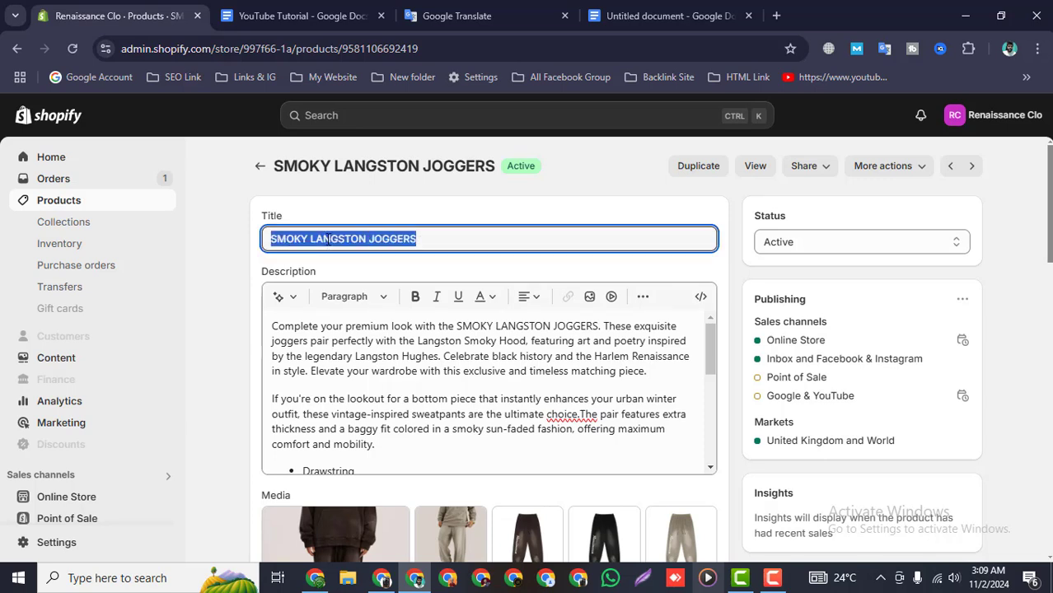
click(237, 261)
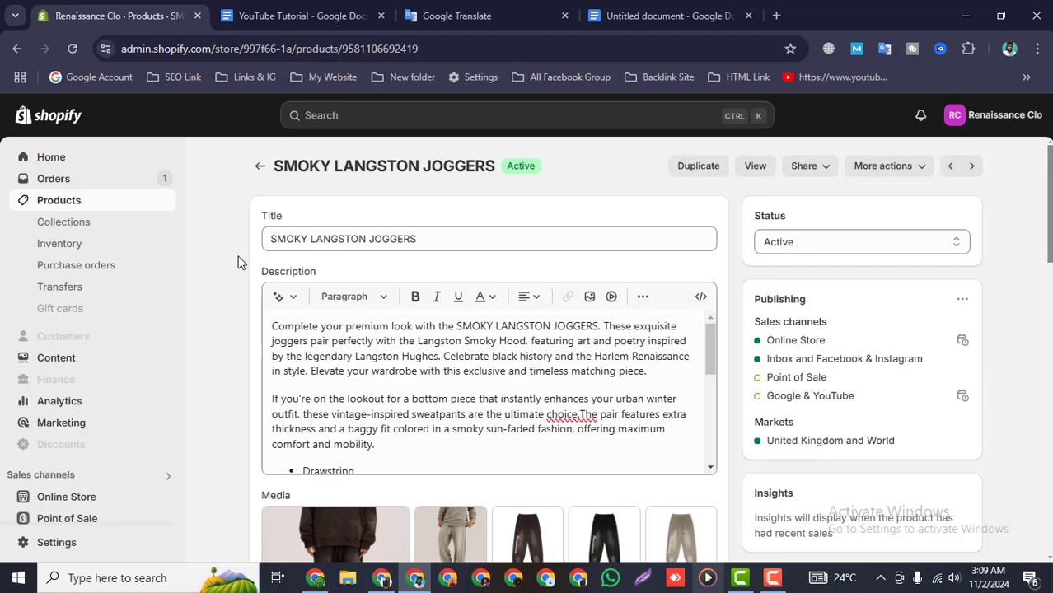
Step: Capture the product page, outline the title SMOKY LANGSTON JOGGERS with a red rectangle, and close the capture
key(Print)
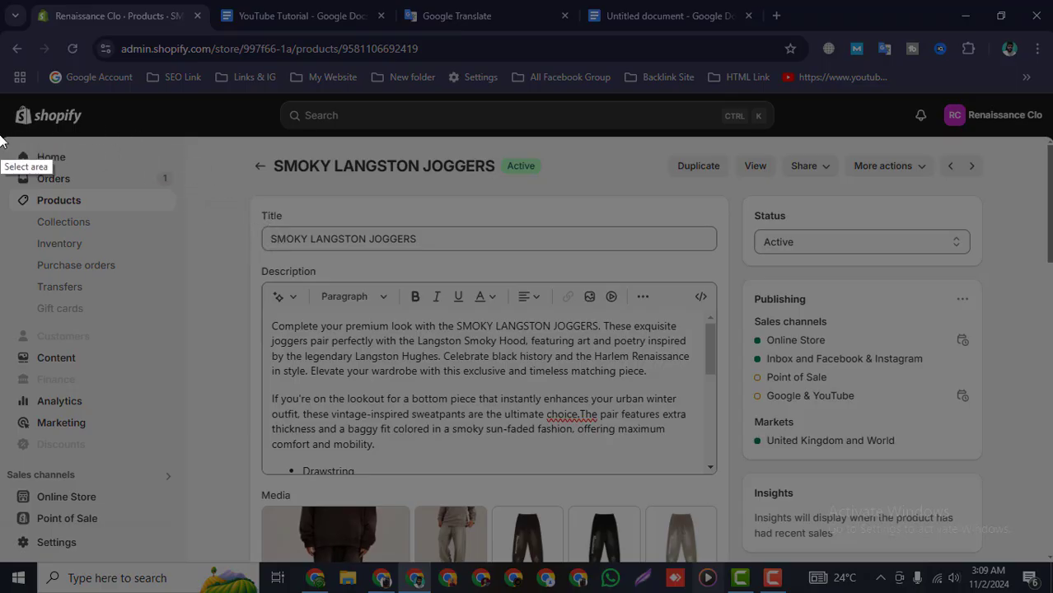
drag(1, 133, 788, 582)
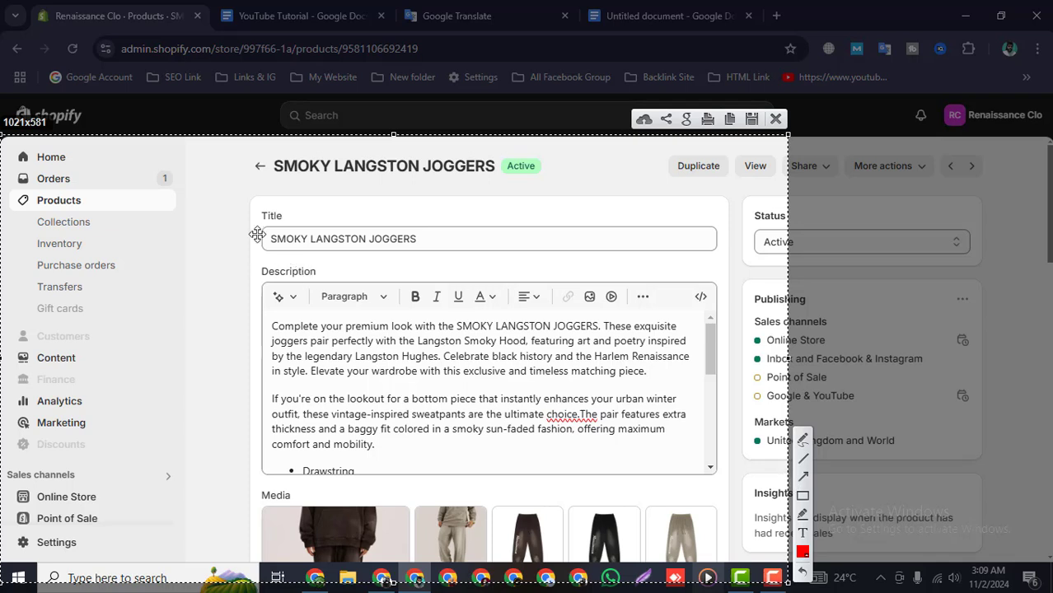
click(803, 495)
drag(266, 231, 426, 249)
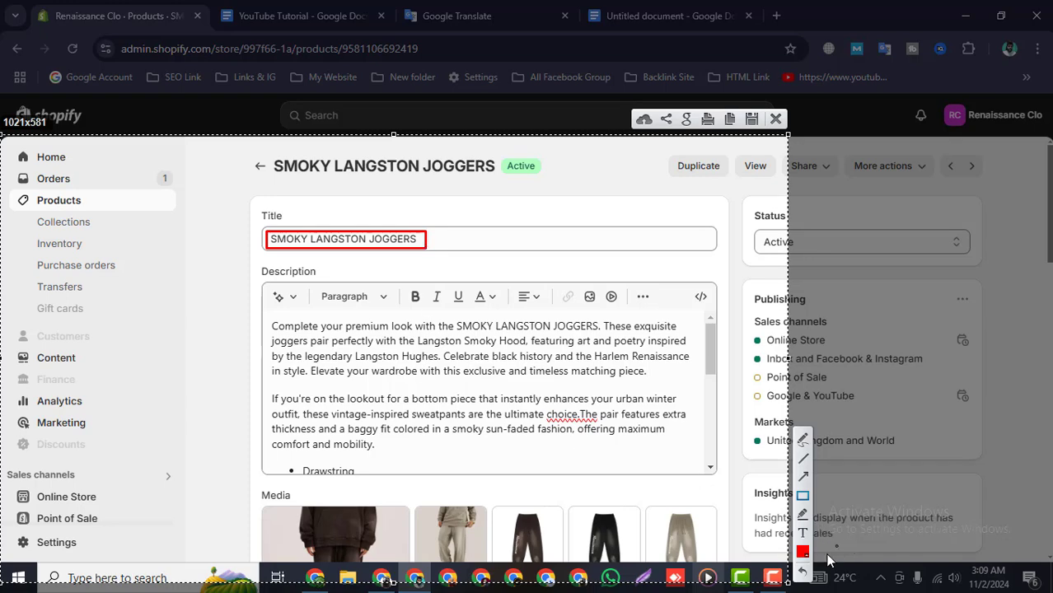
click(774, 120)
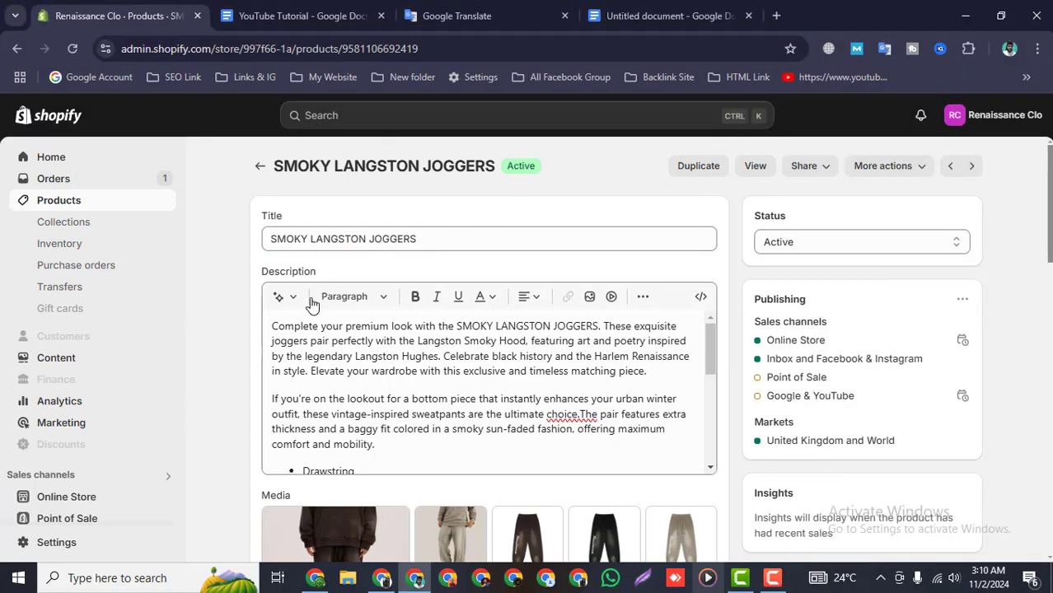
Step: Review the product description against the notes and add an empty paragraph after the washing instructions at its end
scroll(388, 384, down, 5)
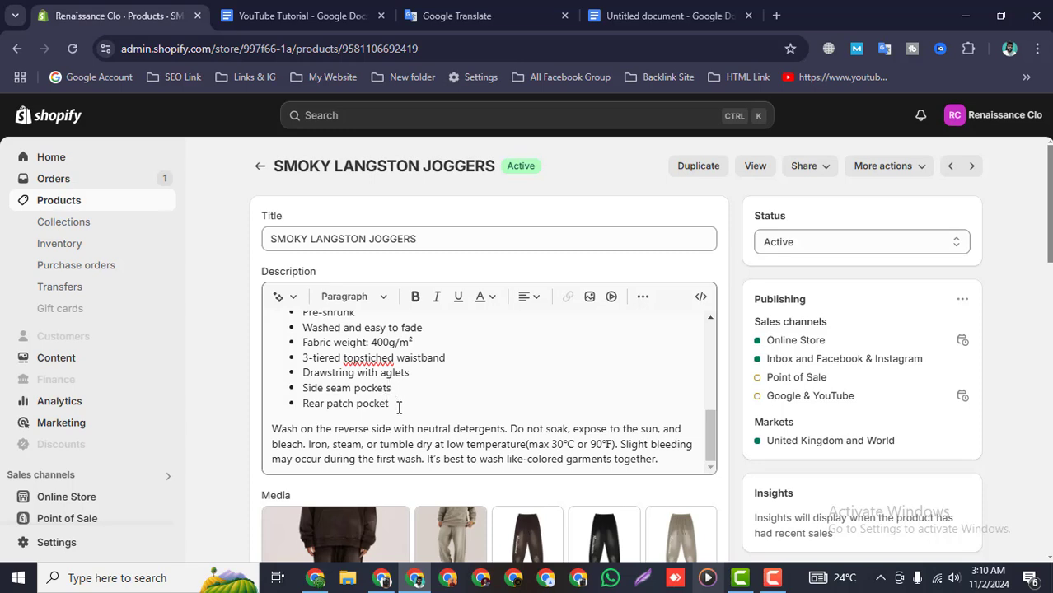
click(305, 16)
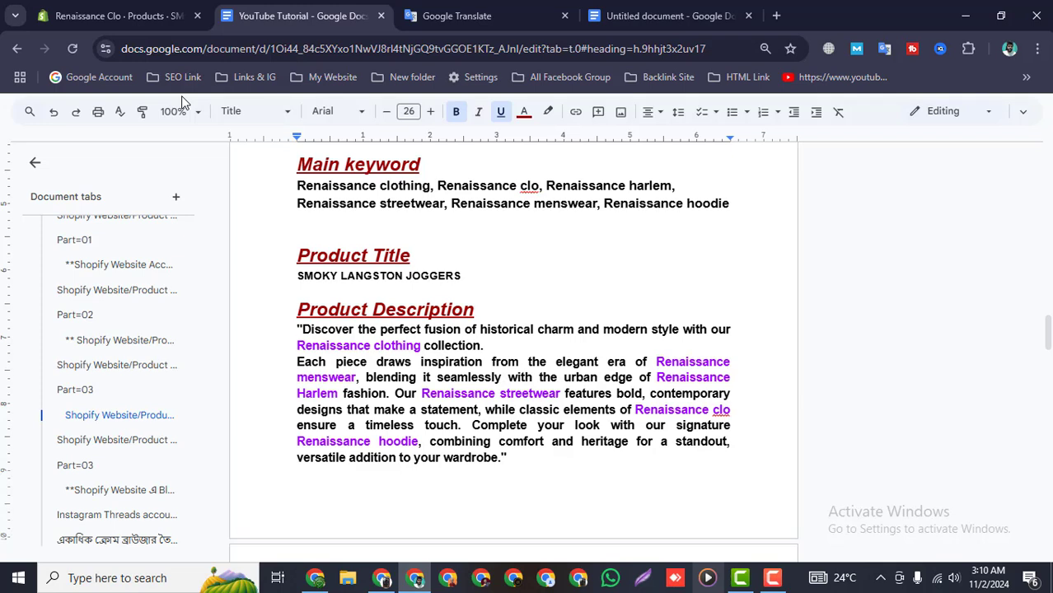
click(114, 15)
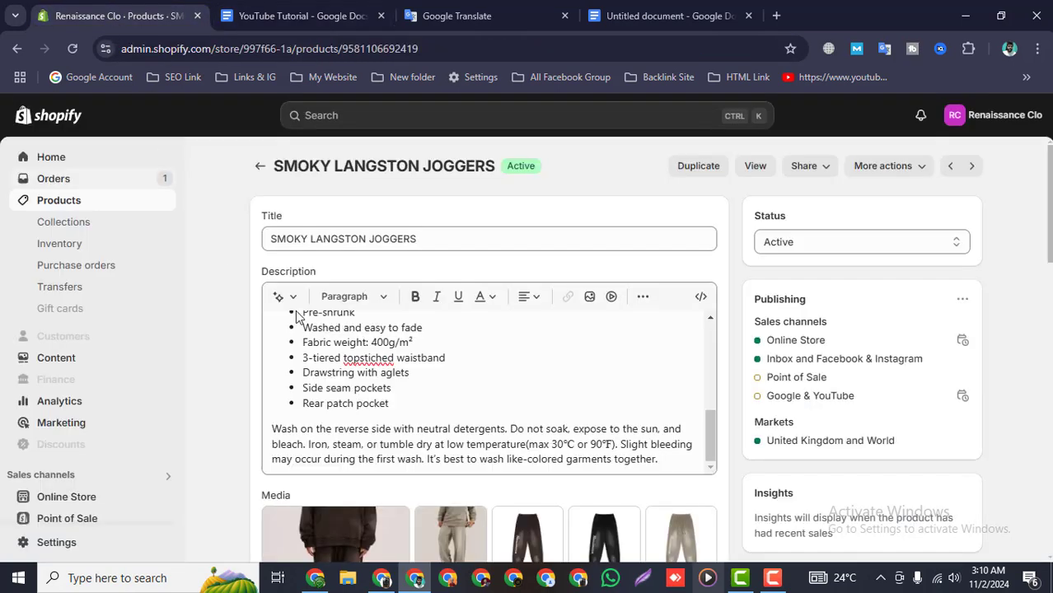
scroll(418, 399, down, 3)
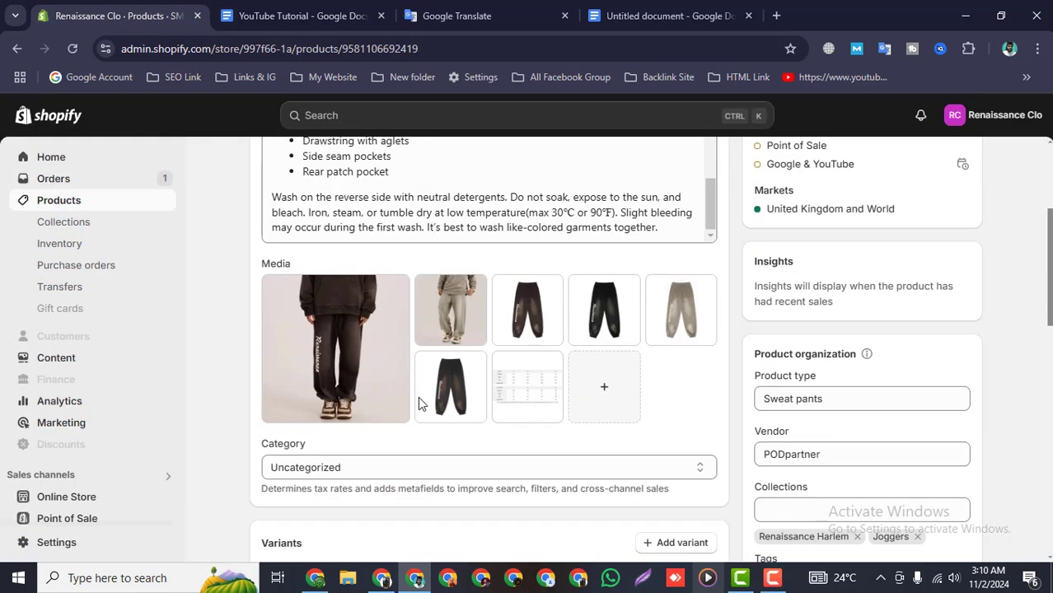
click(663, 226)
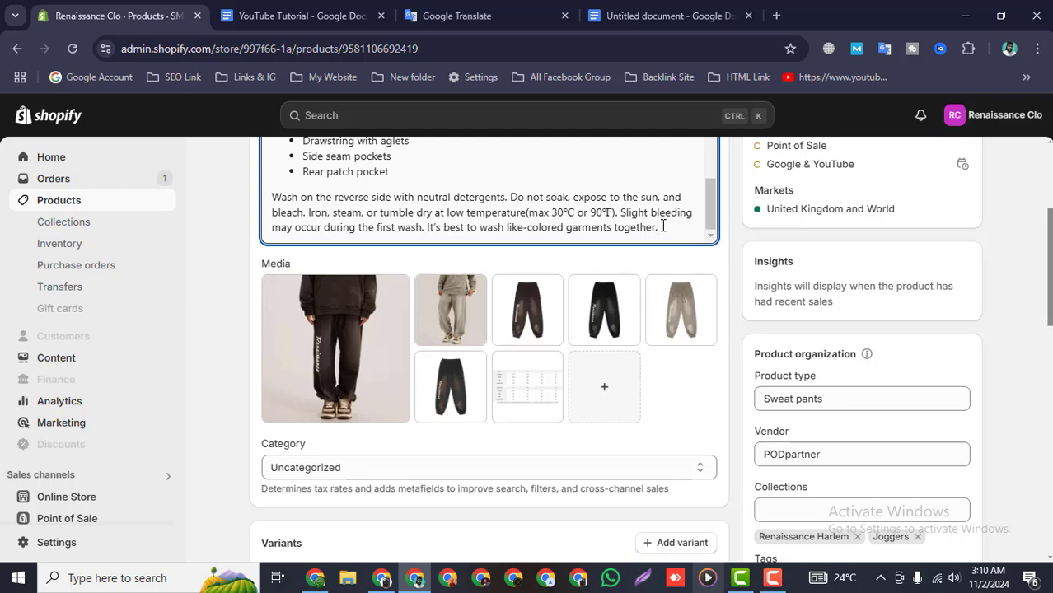
key(Return)
scroll(470, 247, up, 2)
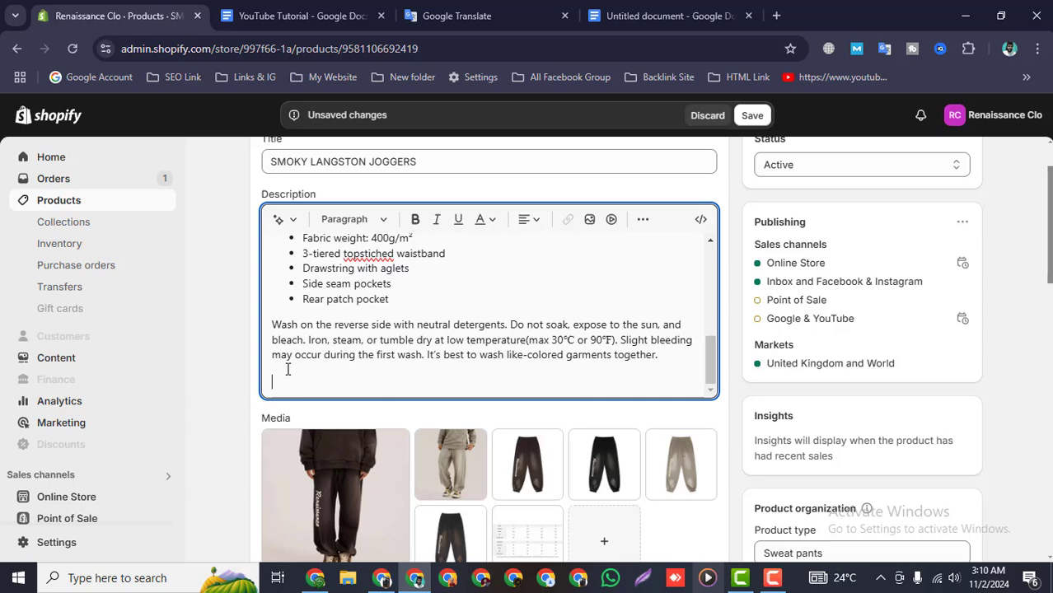
Step: Compare the keywords and Product Description section in the notes with the existing Shopify product description
click(298, 16)
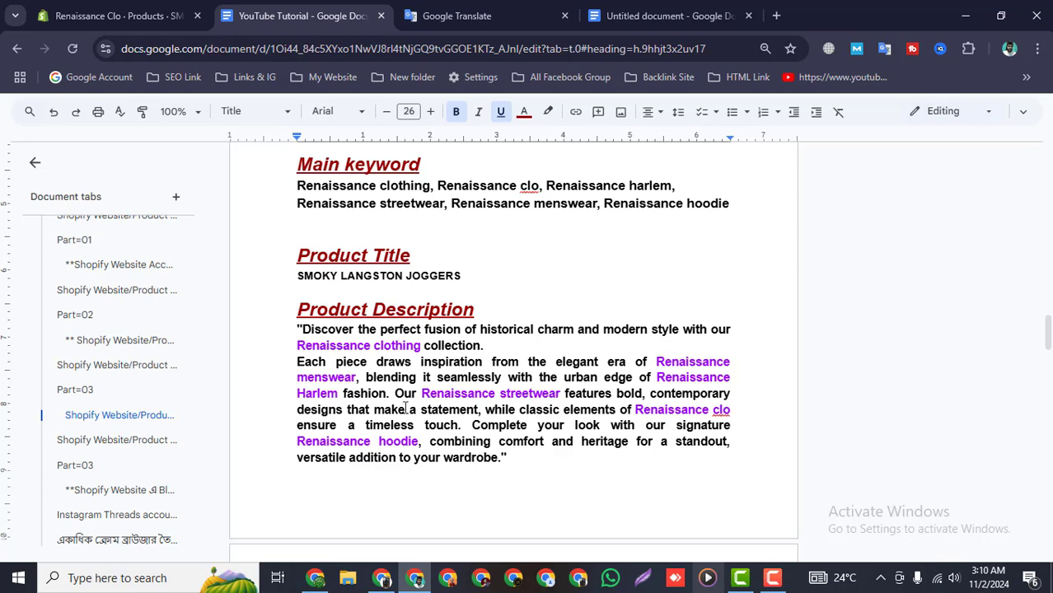
click(112, 19)
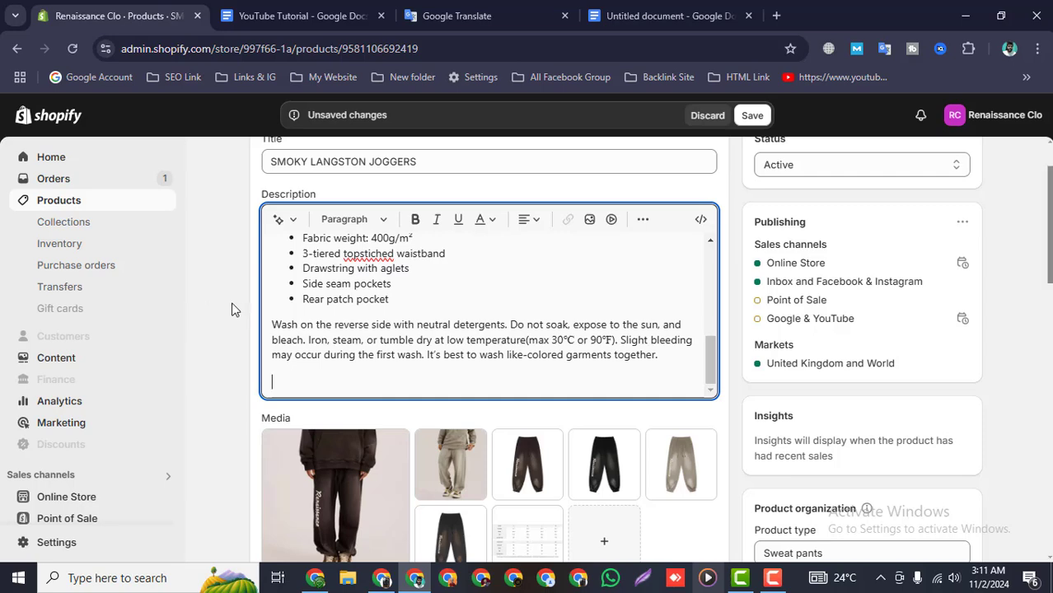
scroll(233, 359, up, 1)
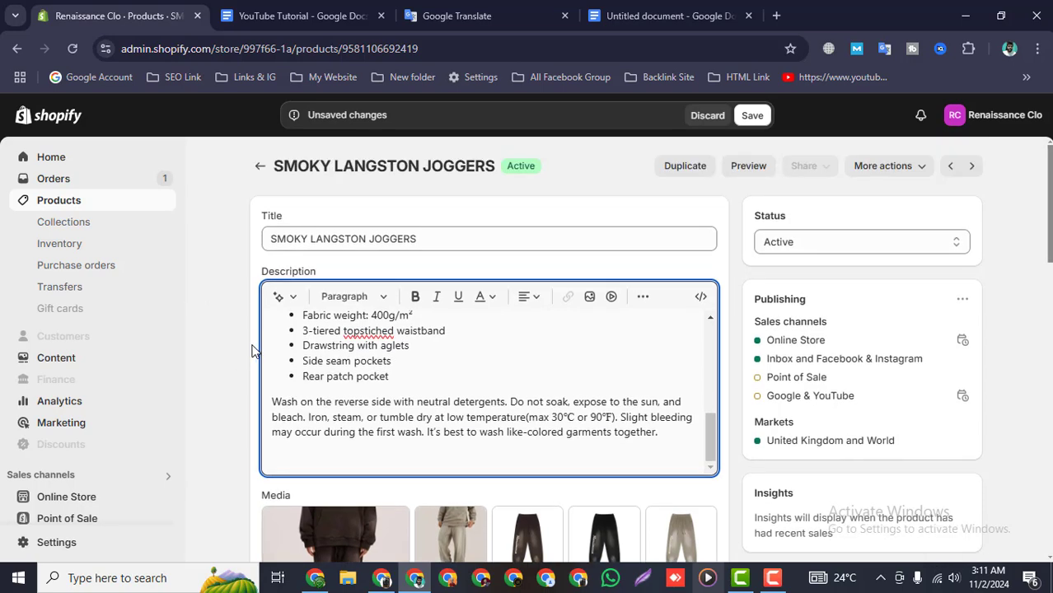
click(247, 16)
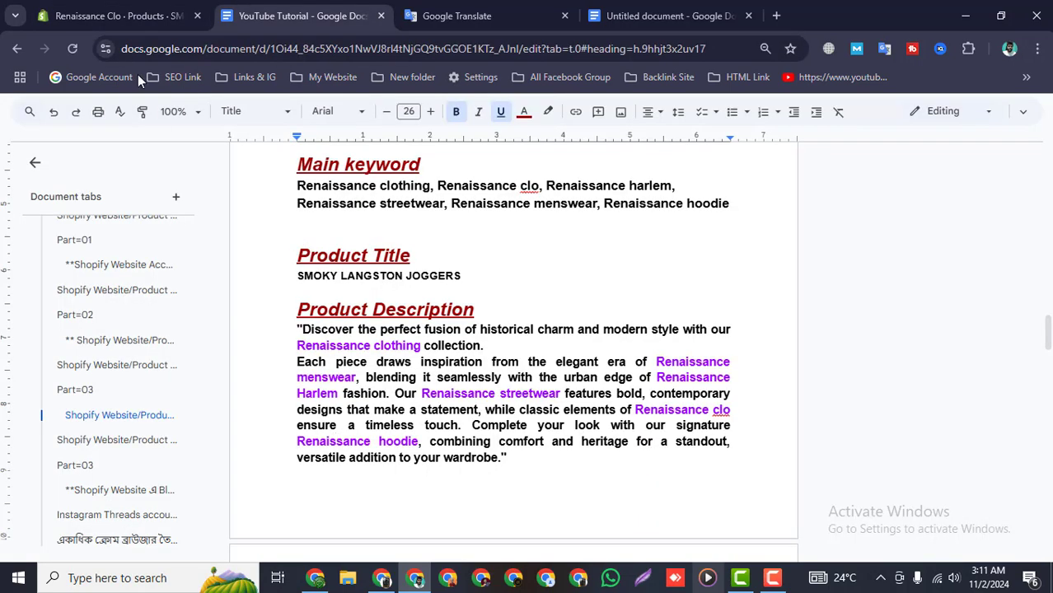
click(117, 17)
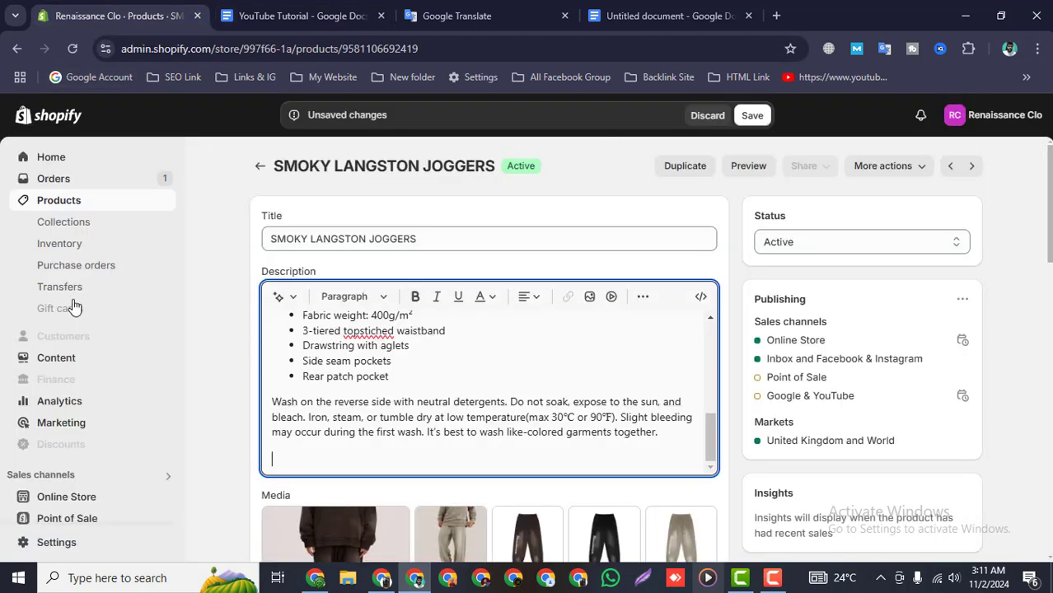
scroll(357, 379, up, 5)
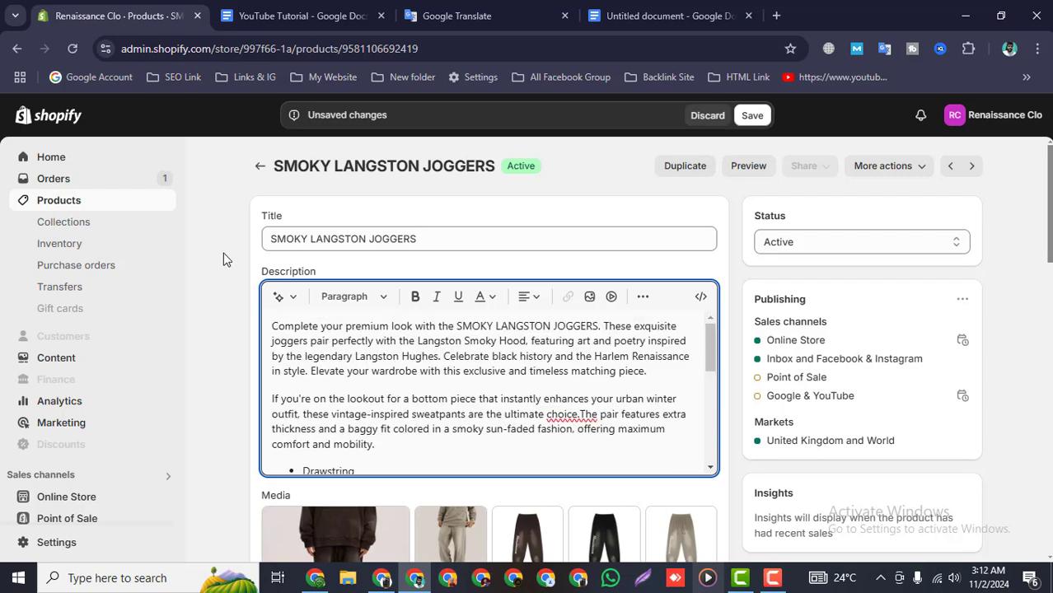
Step: Frame the product's title and then its description editor in a screen capture, and close the capture
key(Print)
drag(256, 218, 521, 254)
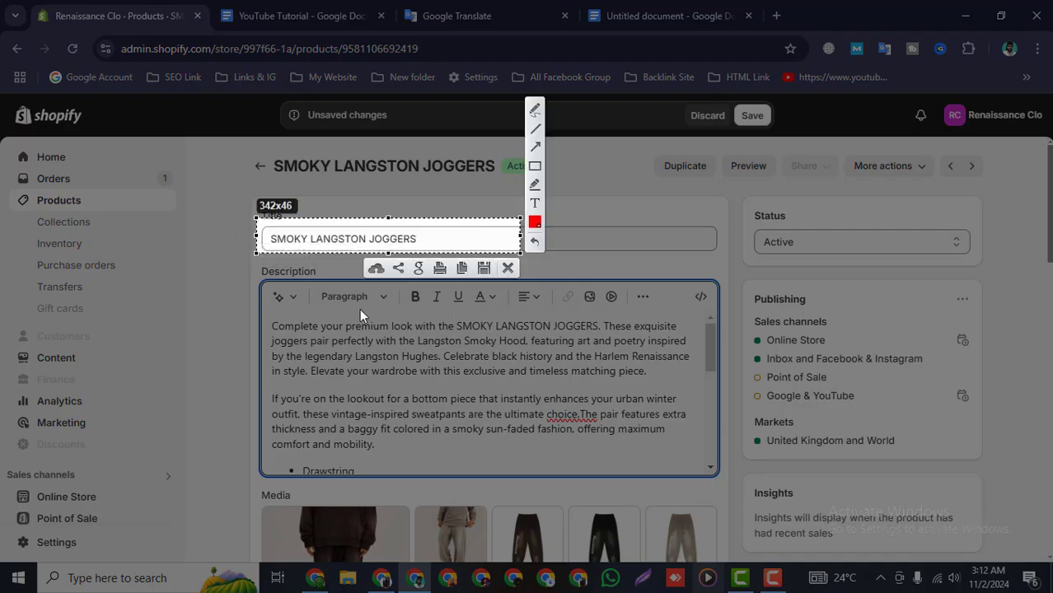
drag(252, 280, 730, 476)
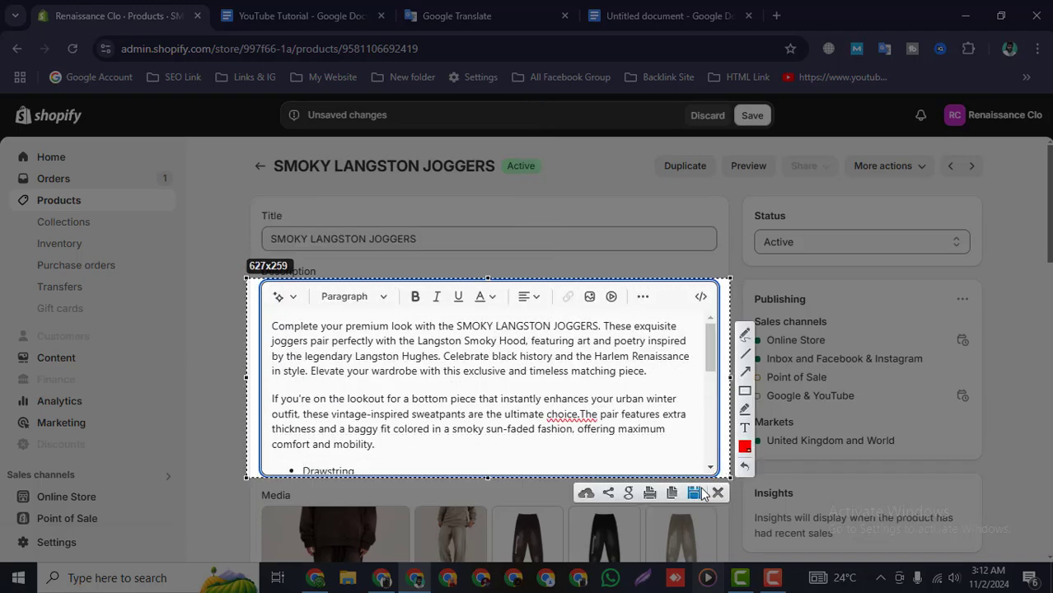
click(682, 495)
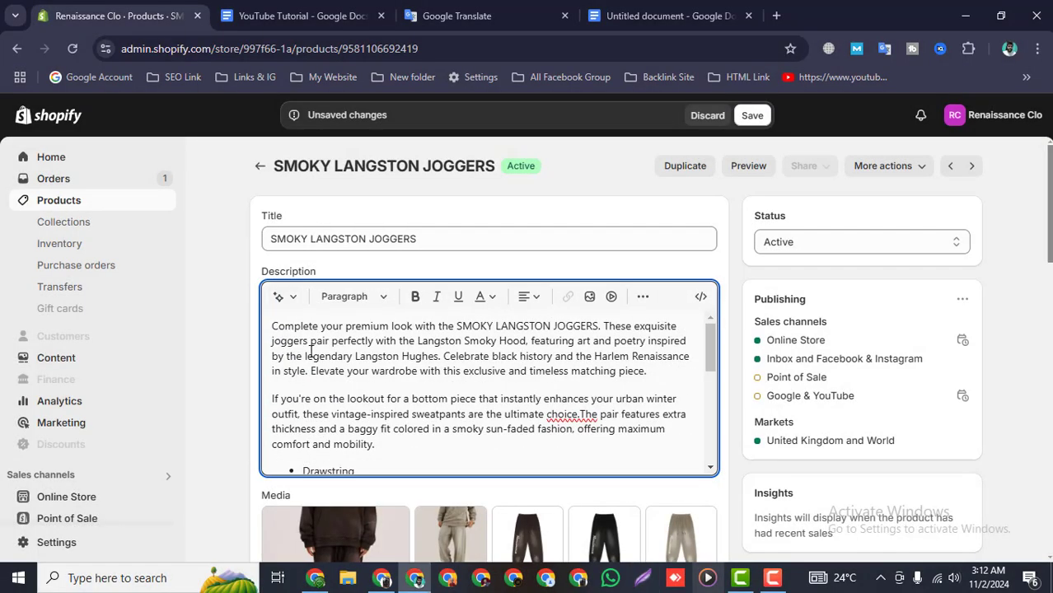
Step: Check the product title and description, then make the entire description text bold
click(429, 241)
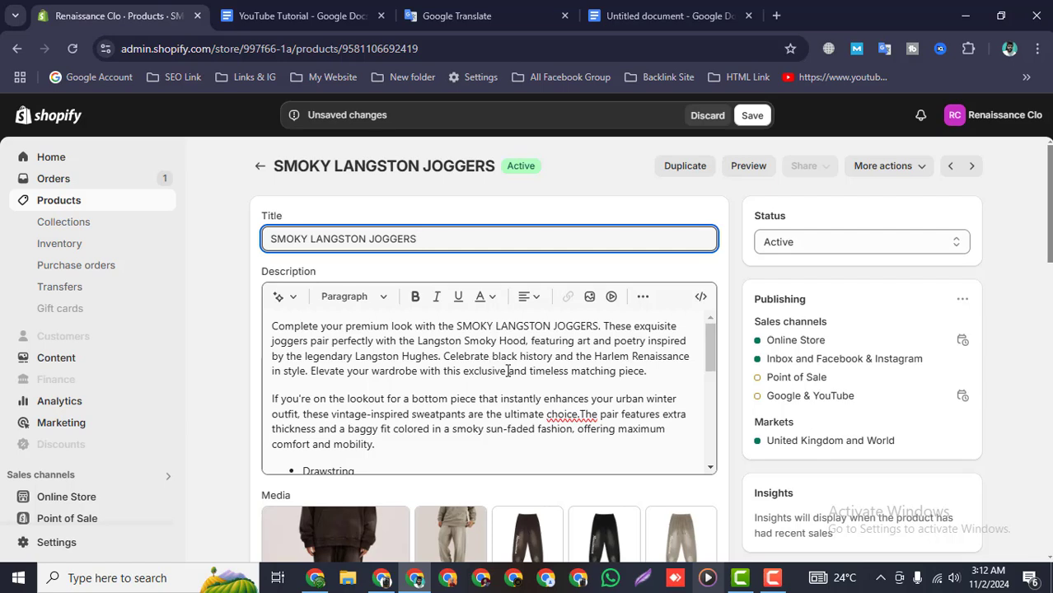
scroll(394, 417, down, 1)
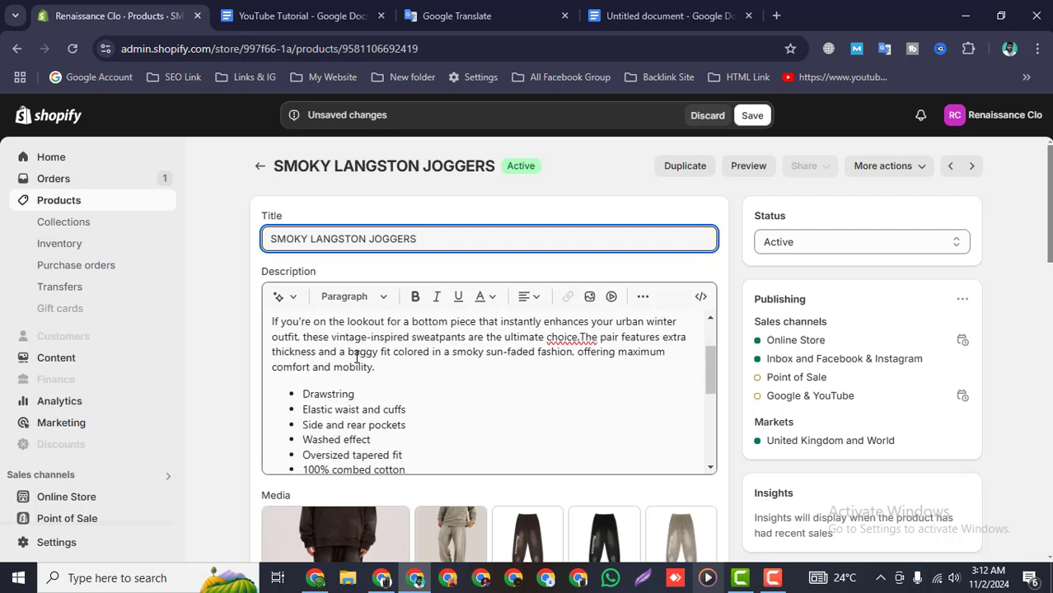
scroll(360, 356, up, 1)
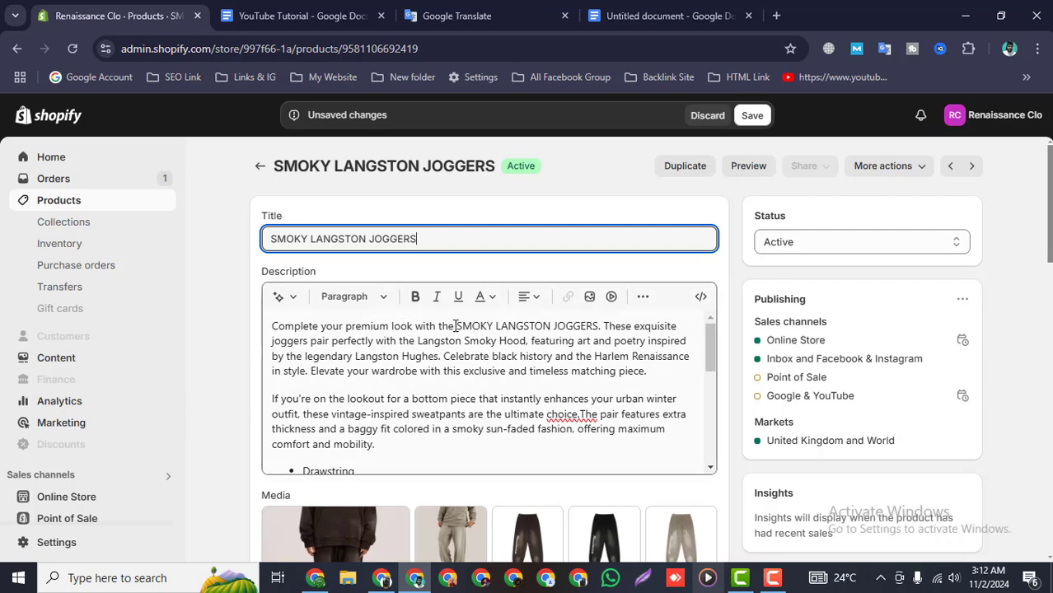
click(402, 339)
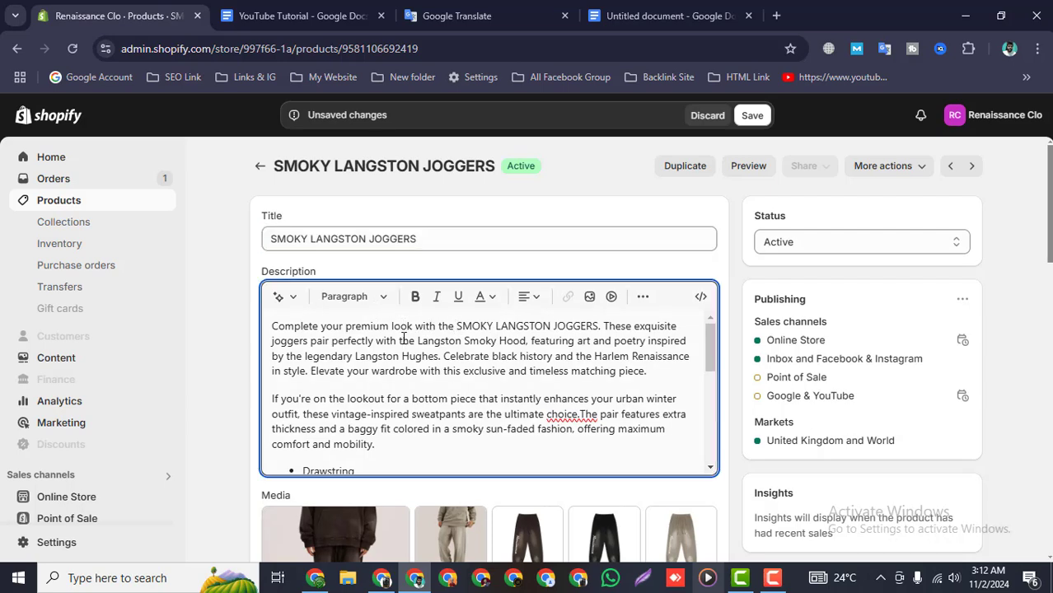
key(ctrl+a)
click(415, 296)
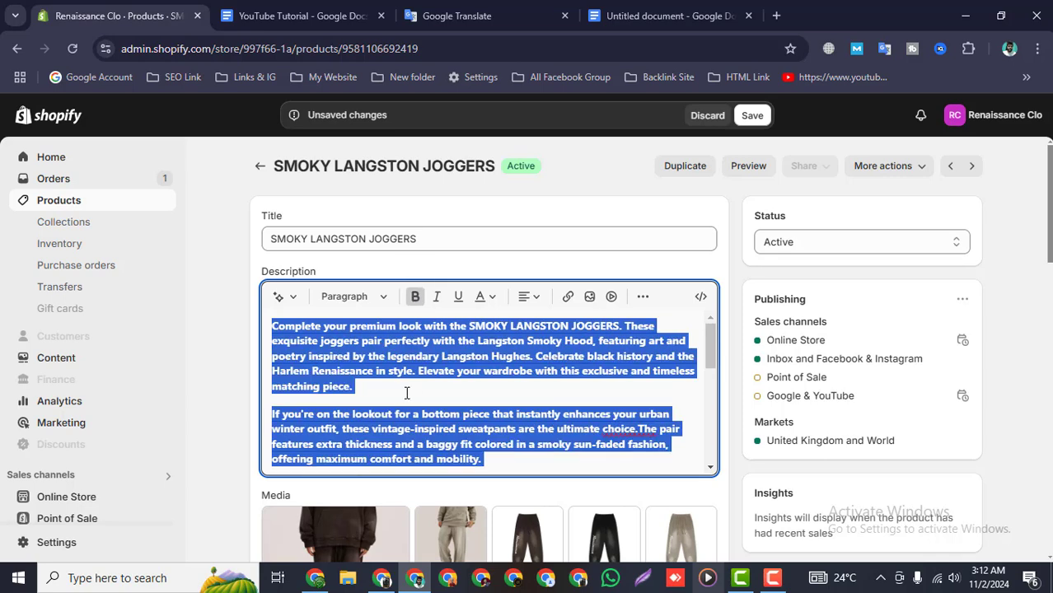
click(406, 390)
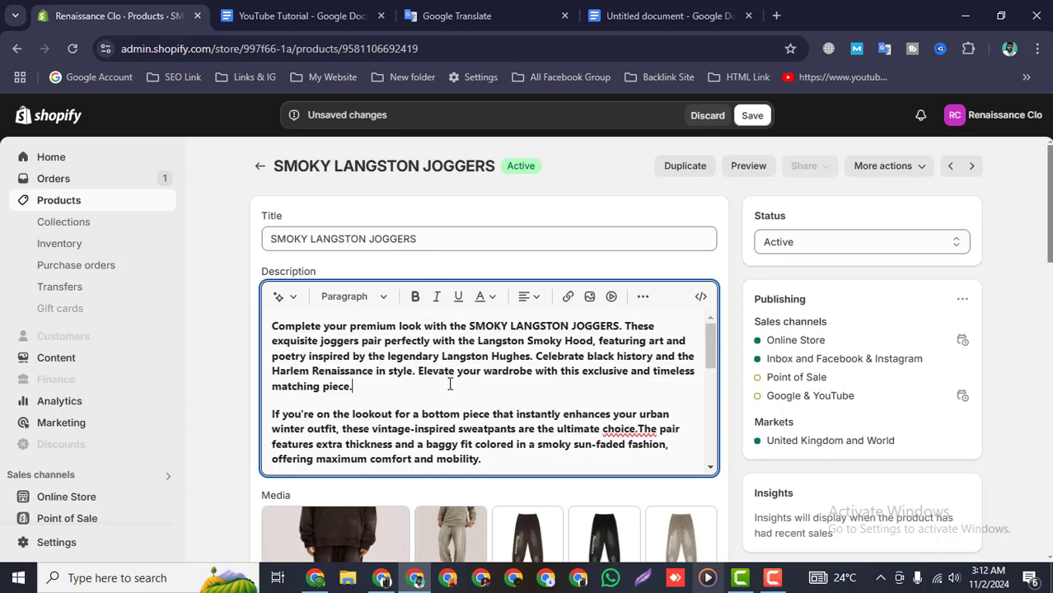
Step: Capture the form, outline SMOKY LANGSTON JOGGERS in the title and the description's first sentence with red rectangles, and close the capture
drag(469, 327, 620, 326)
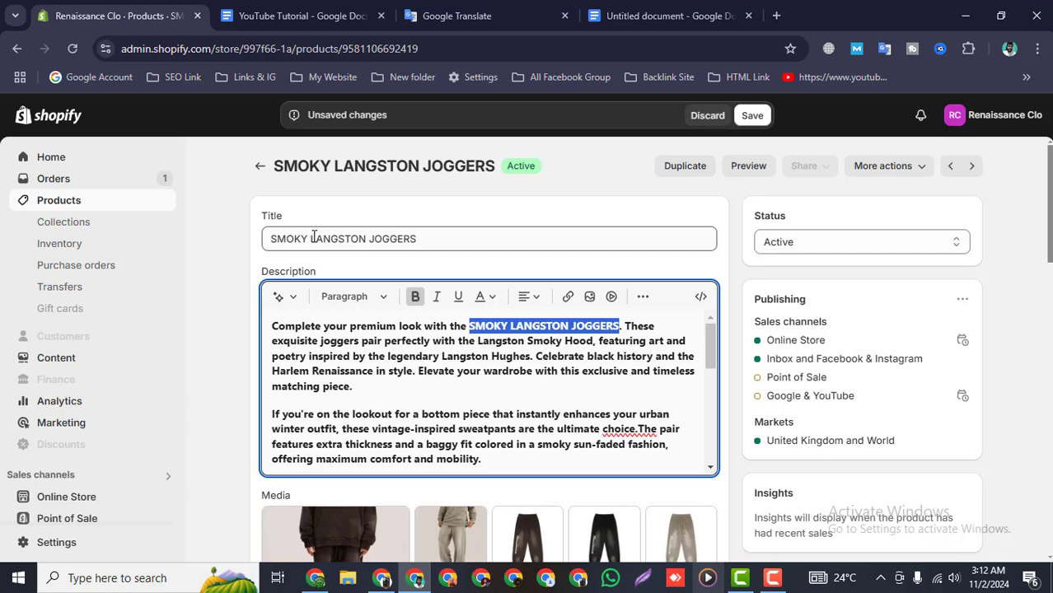
key(Print)
drag(216, 201, 772, 500)
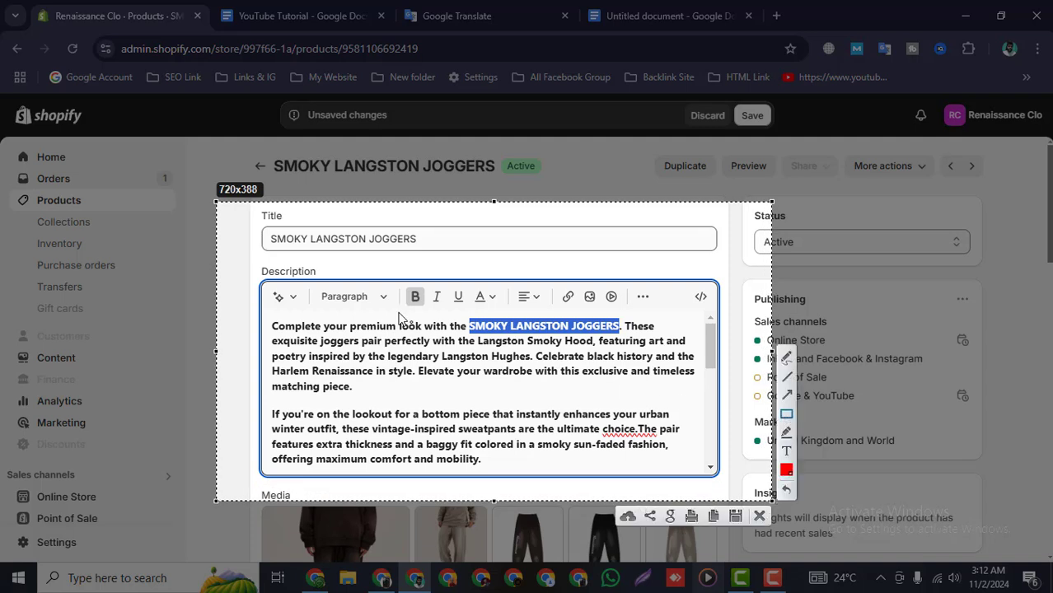
drag(265, 230, 427, 250)
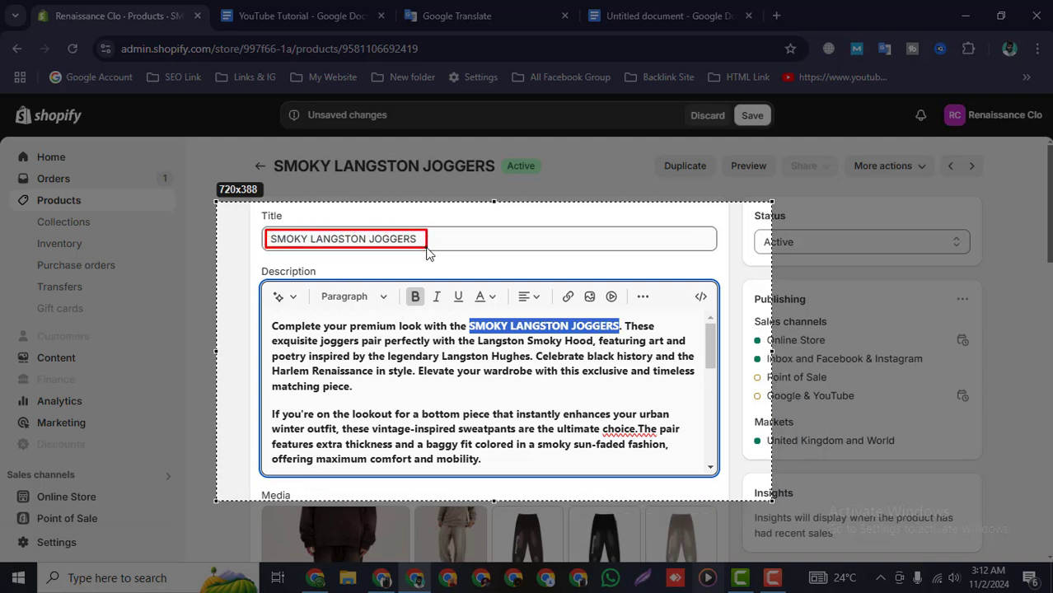
drag(465, 311, 624, 341)
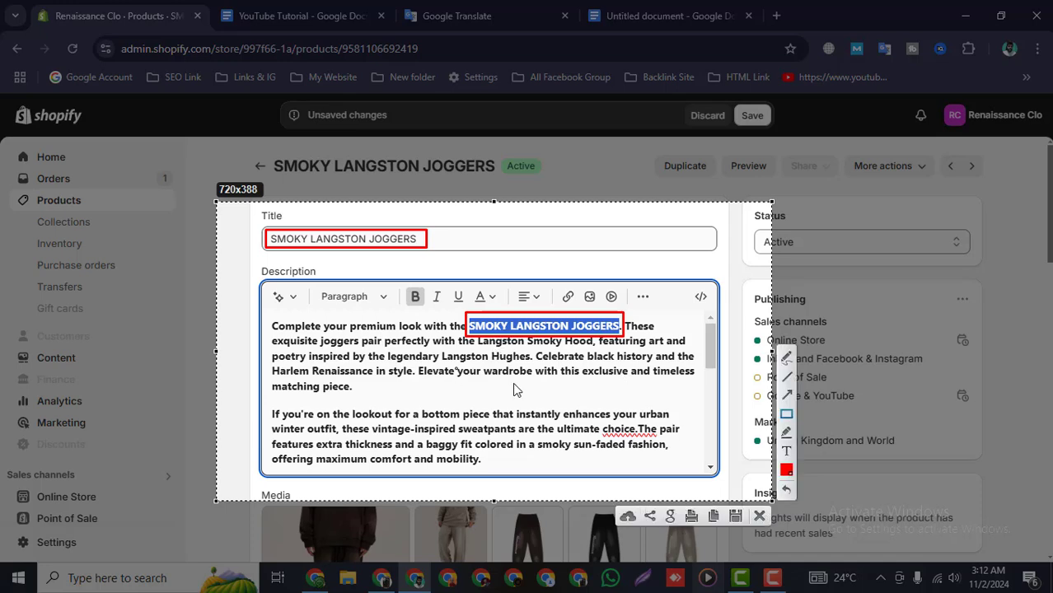
click(759, 515)
Step: Review the description's keyword phrases and select the words Harlem Renaissance in its first paragraph
scroll(432, 409, down, 2)
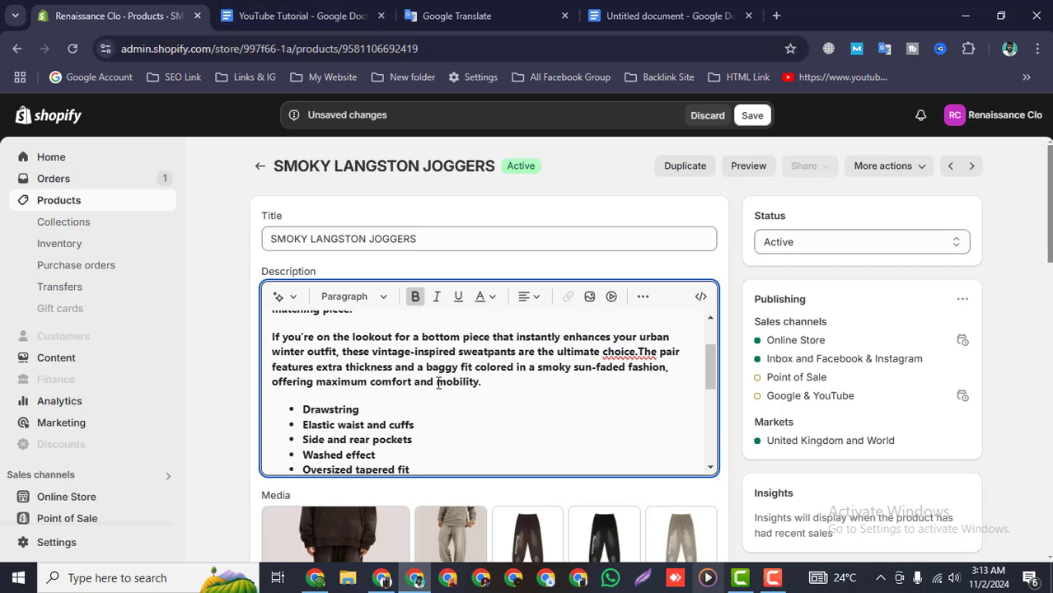
scroll(287, 344, up, 2)
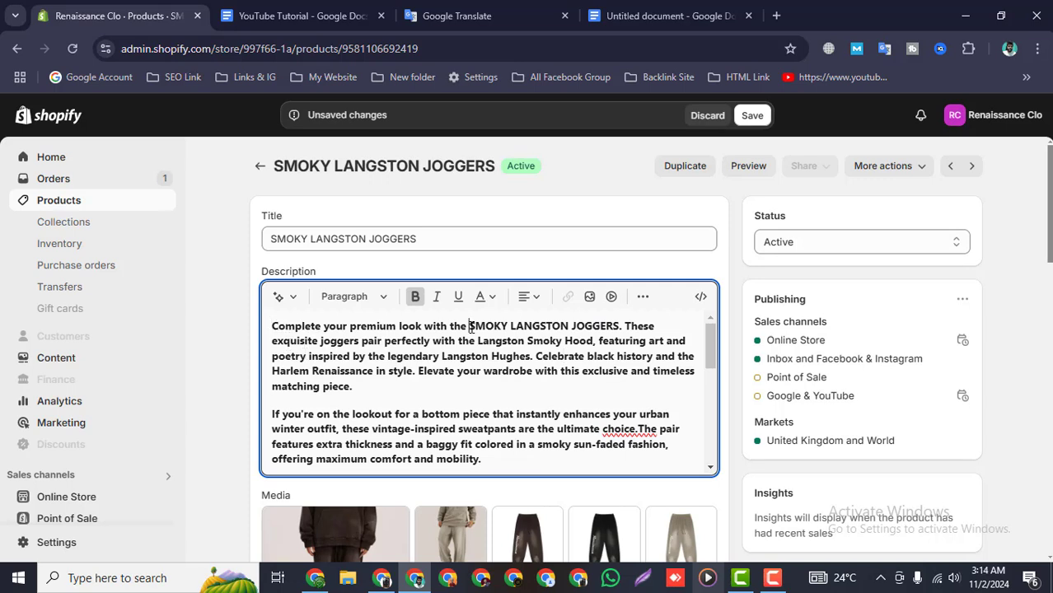
drag(468, 326, 623, 322)
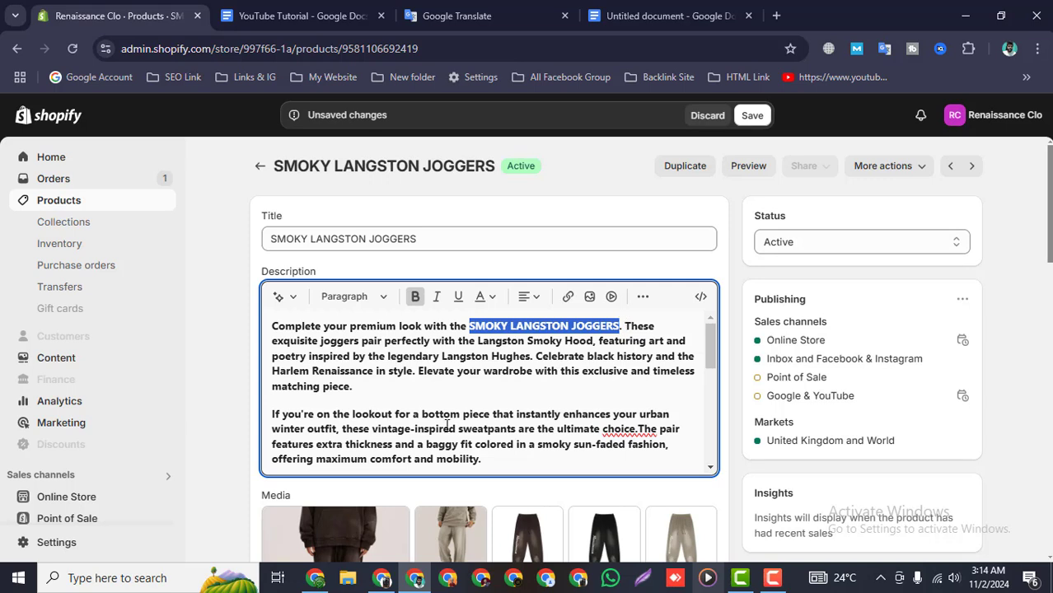
click(360, 383)
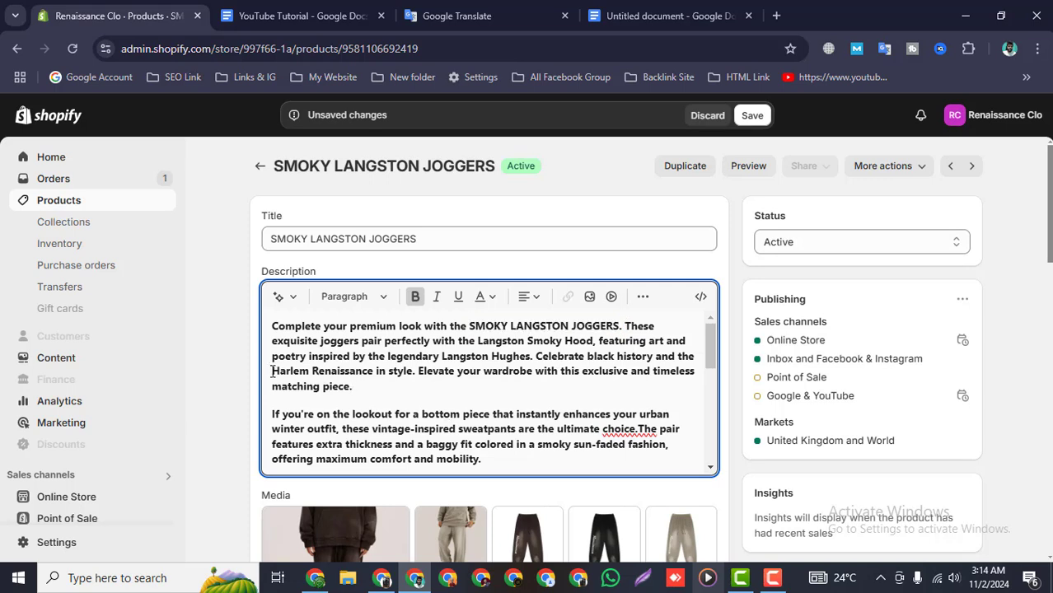
drag(271, 371, 376, 372)
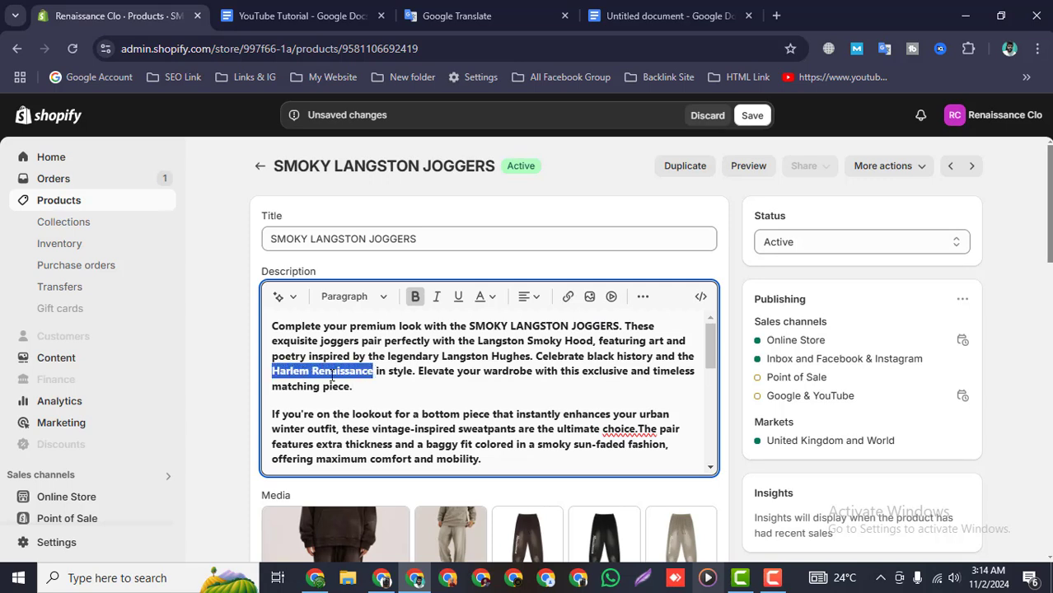
Step: Capture the title and description area, outline the phrase Harlem Renaissance with a red rectangle, and close the capture
key(Print)
drag(212, 183, 735, 503)
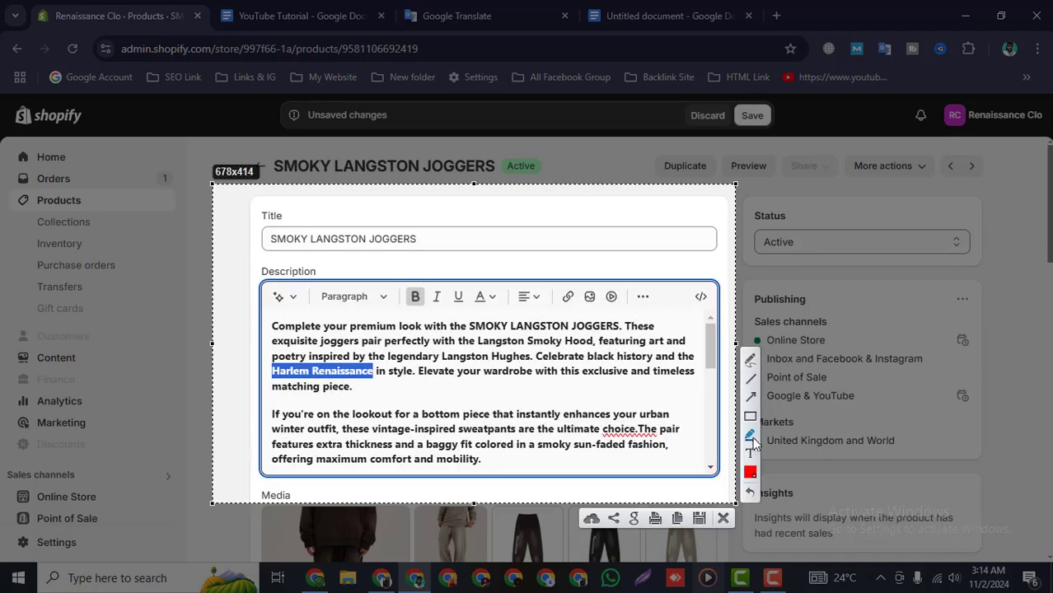
click(750, 416)
mouse_move(262, 360)
mouse_down()
mouse_move(290, 384)
mouse_move(375, 380)
mouse_up()
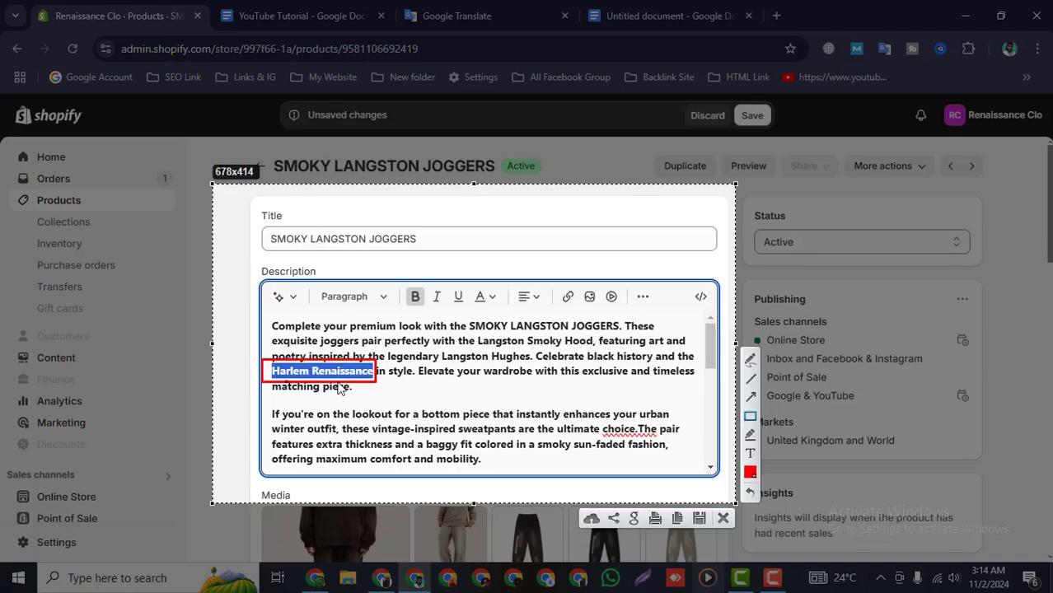
click(724, 518)
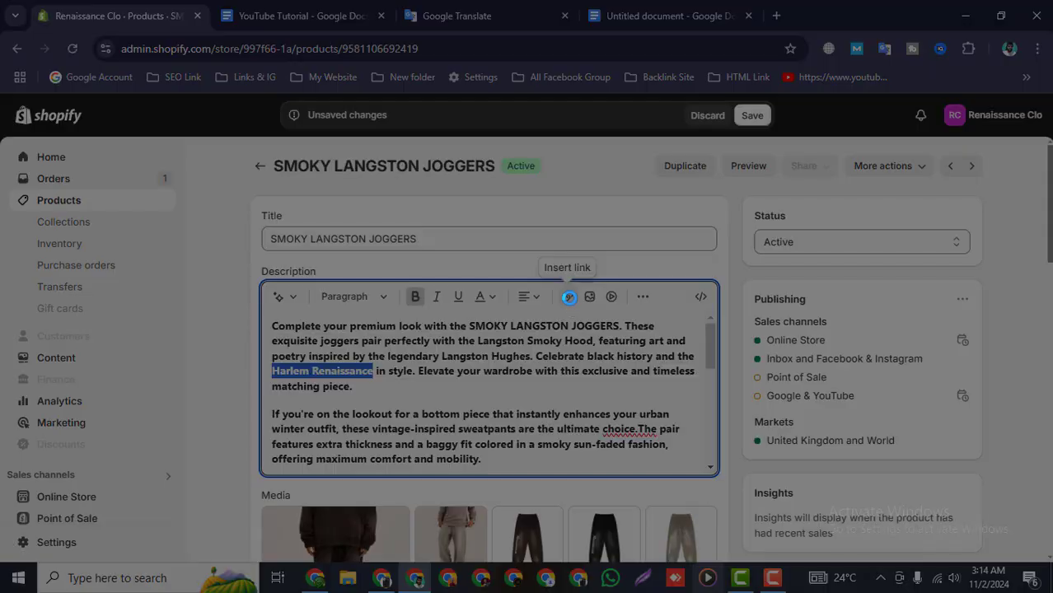
Step: Capture the area around the link insertion tool, close the capture, and open the link settings for Harlem Renaissance
key(Print)
drag(531, 274, 583, 316)
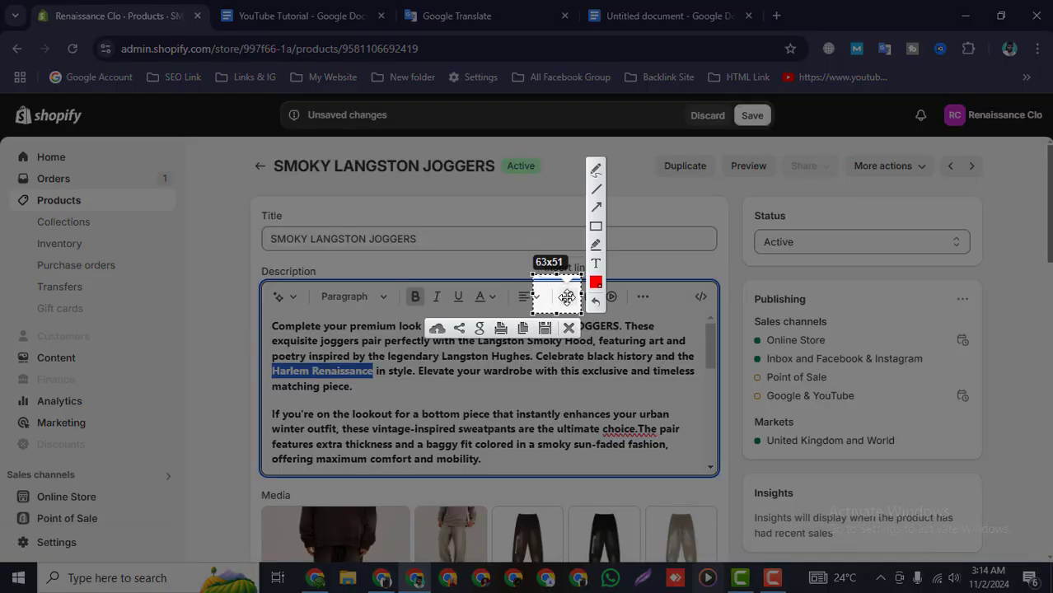
click(569, 328)
click(567, 296)
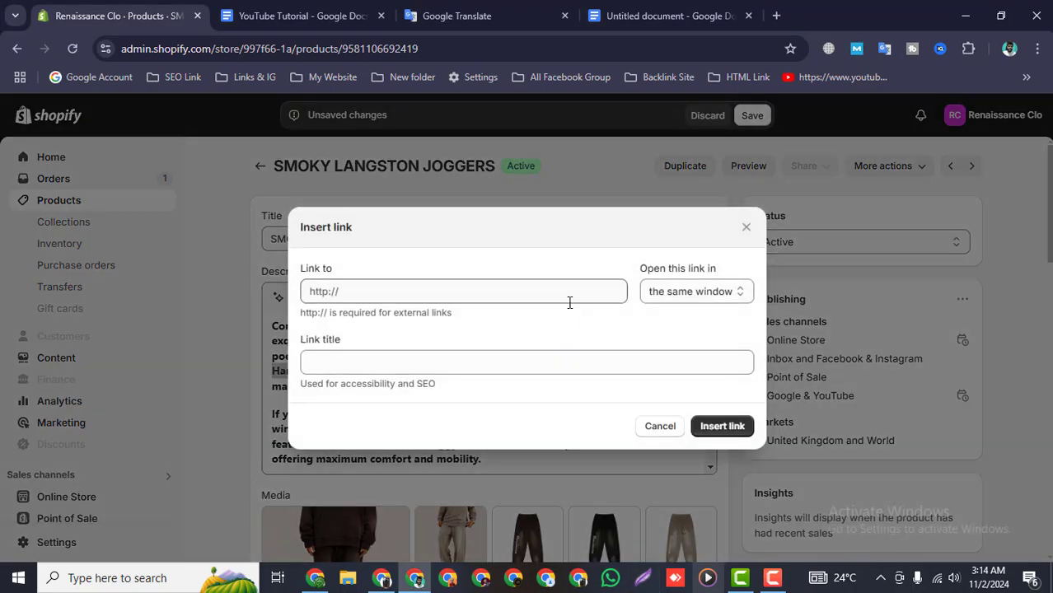
Step: In the YouTube Tutorial document, capture the link section, outline both internal URLs and the external URL with red rectangles, and close the capture
click(276, 16)
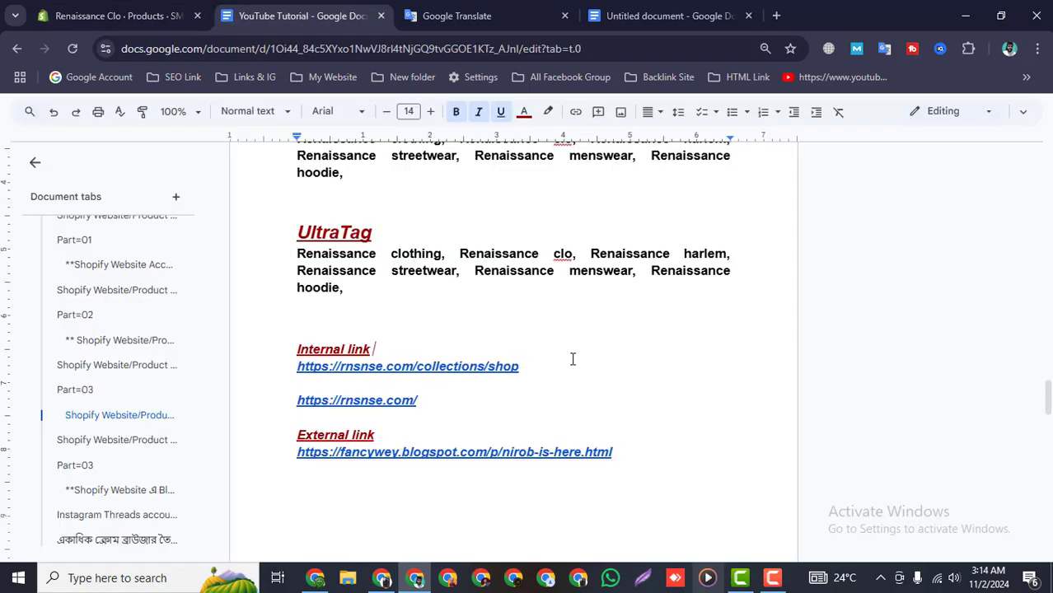
key(Print)
drag(252, 327, 690, 505)
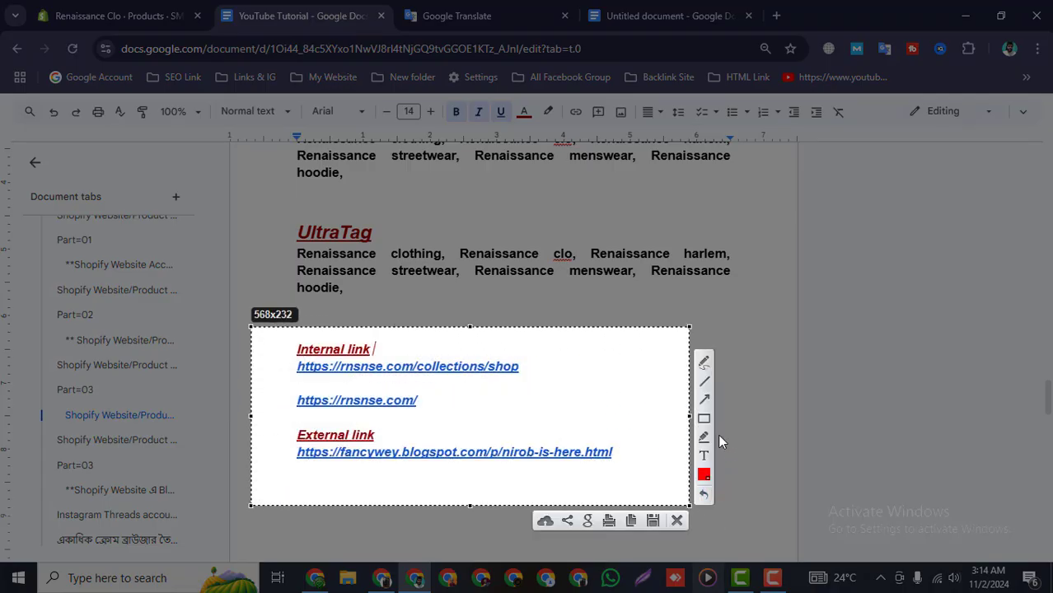
click(704, 418)
drag(290, 360, 525, 378)
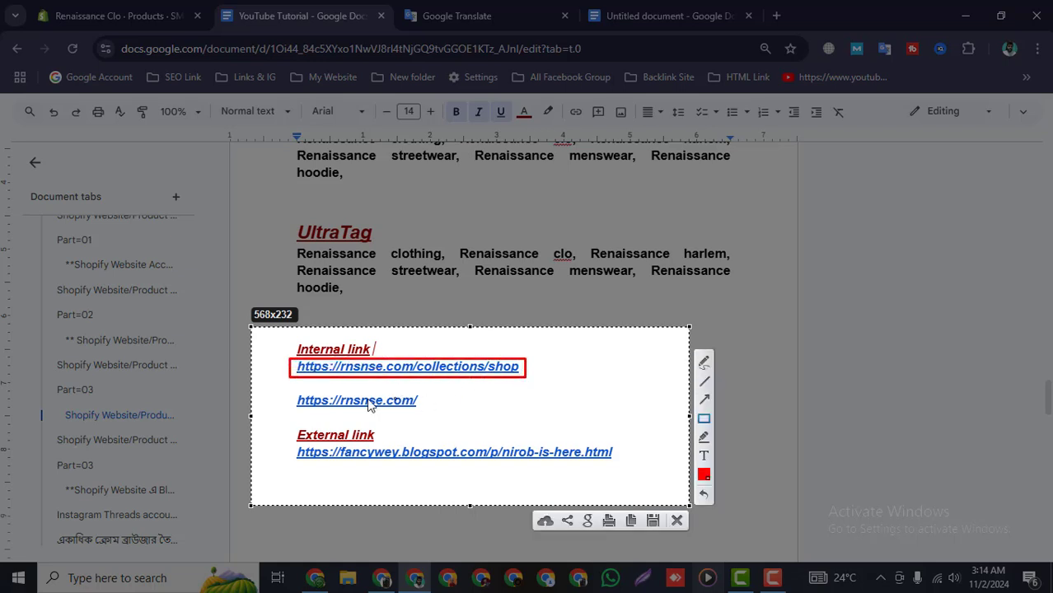
drag(289, 391, 424, 414)
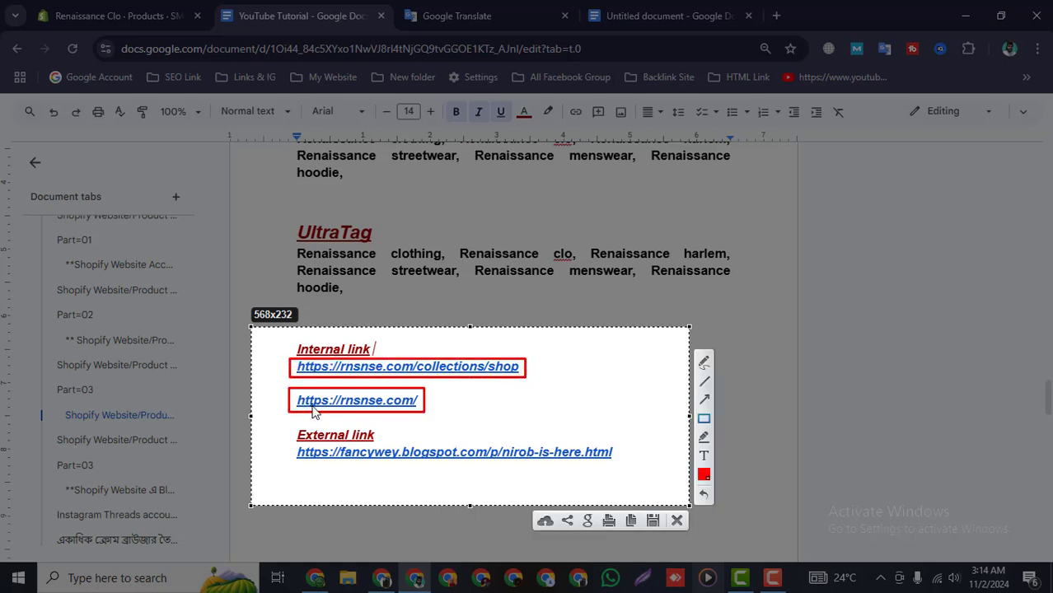
drag(291, 443, 620, 471)
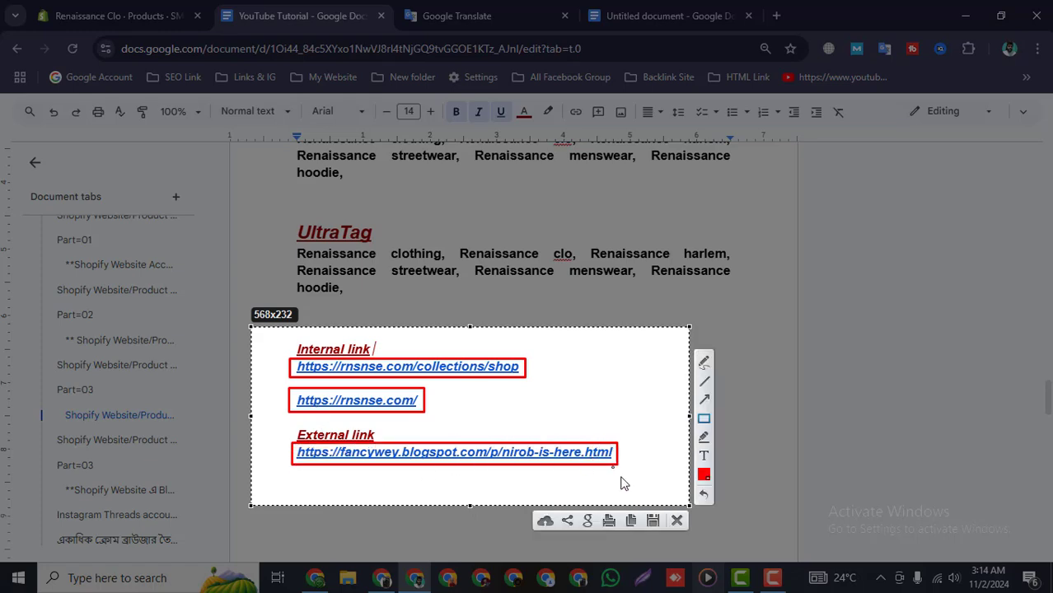
click(675, 522)
double_click(429, 368)
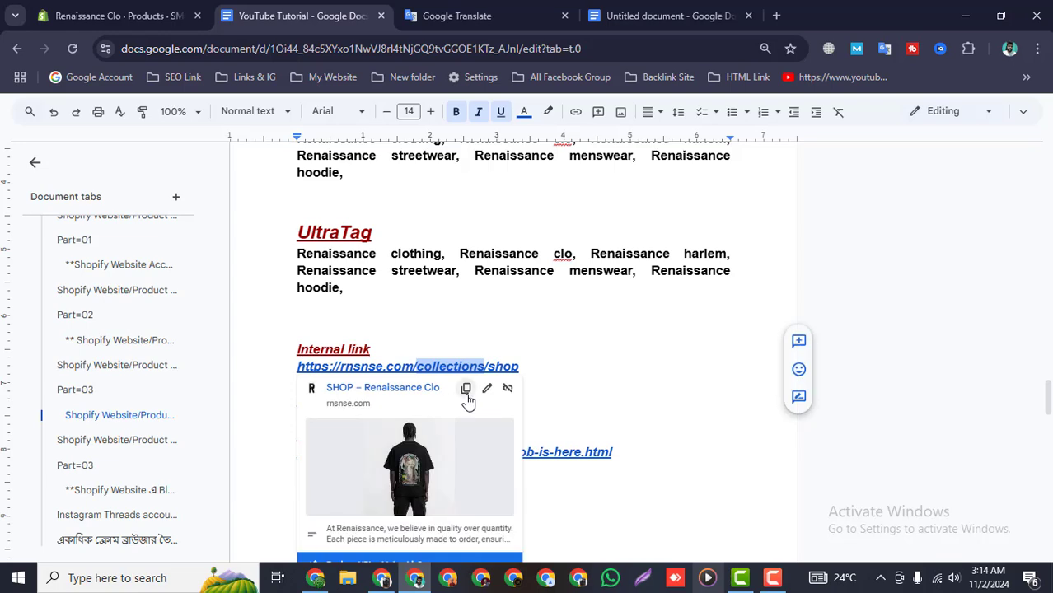
click(465, 384)
click(115, 15)
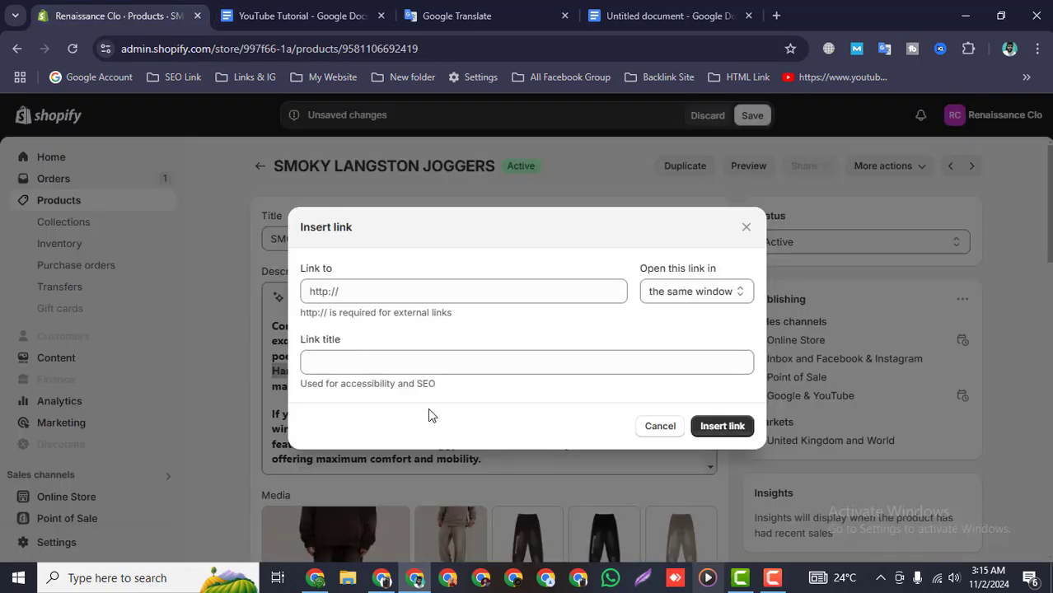
click(336, 284)
key(ctrl+v)
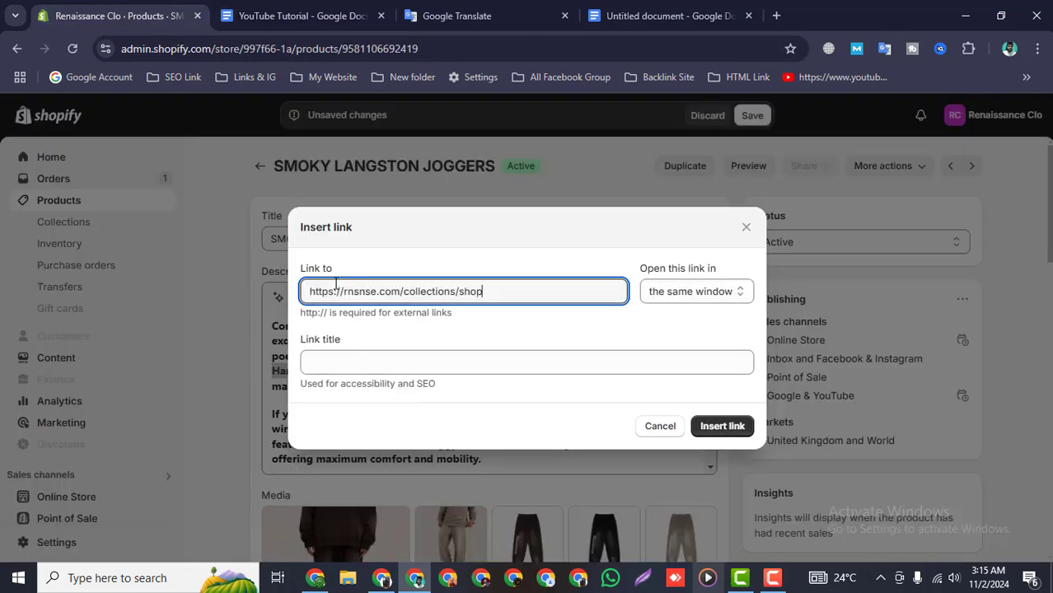
click(712, 426)
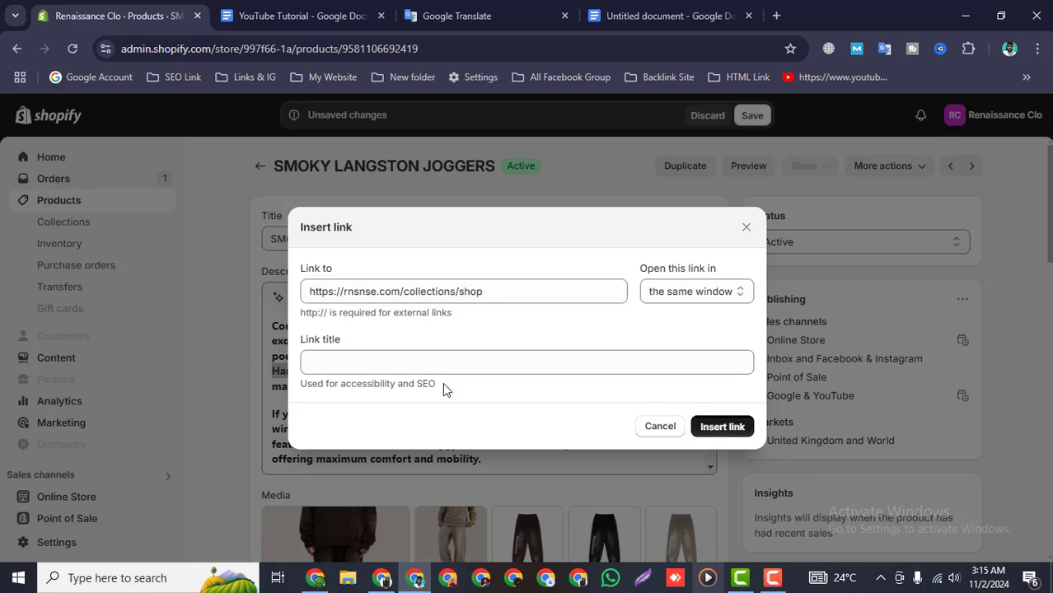
click(445, 387)
scroll(469, 402, down, 1)
scroll(469, 402, down, 5)
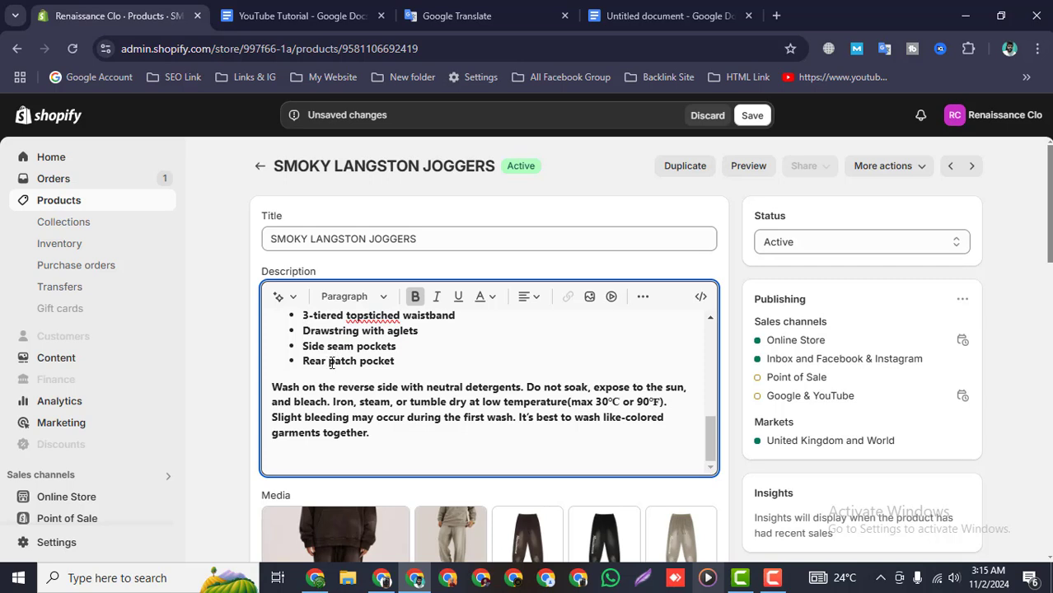
scroll(358, 369, up, 2)
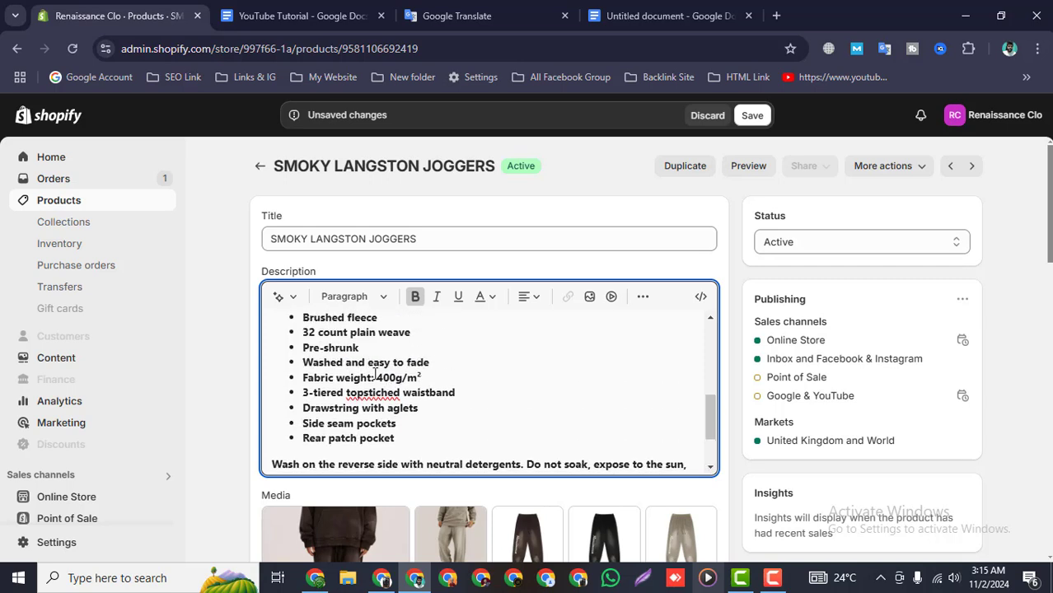
scroll(355, 429, down, 2)
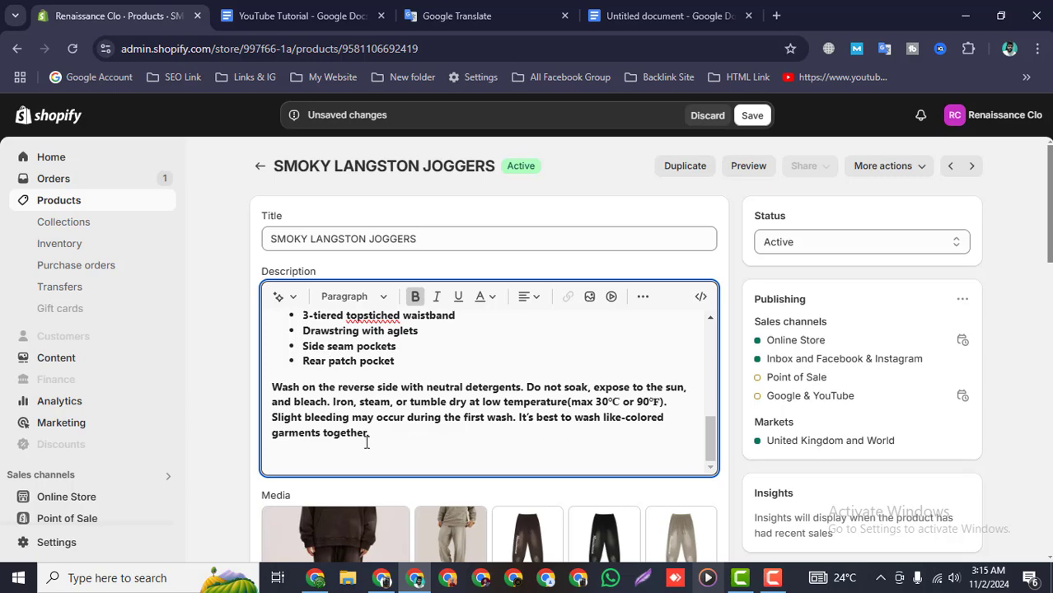
scroll(346, 395, up, 4)
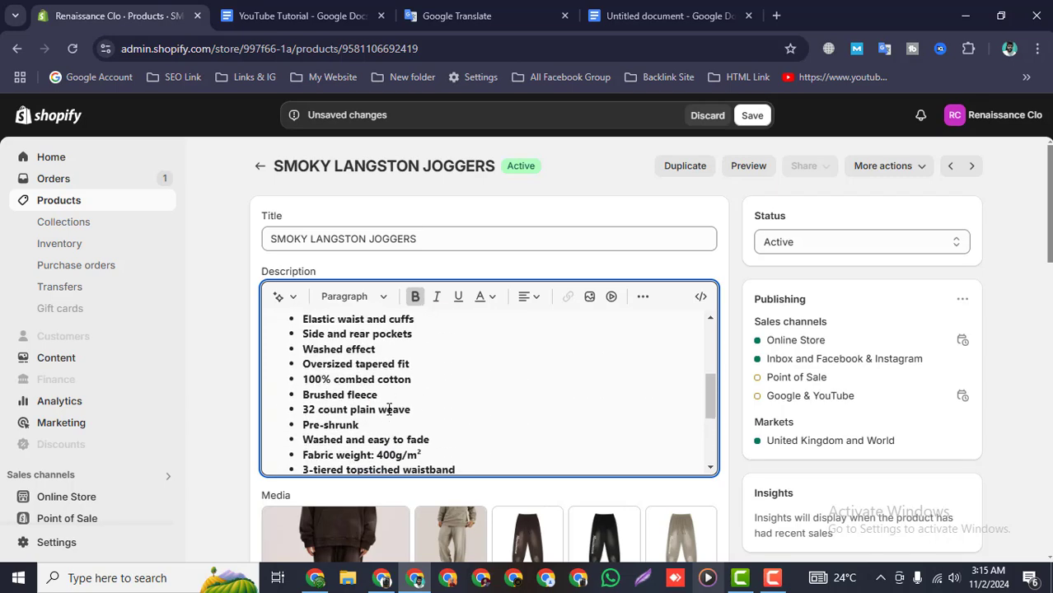
scroll(389, 409, up, 2)
scroll(395, 416, down, 4)
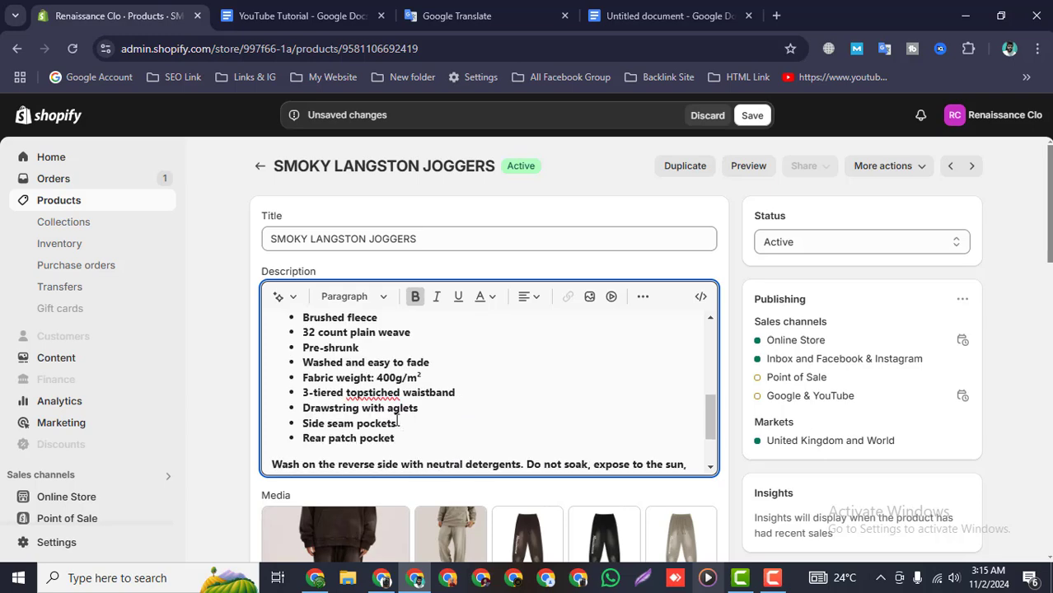
scroll(342, 414, down, 2)
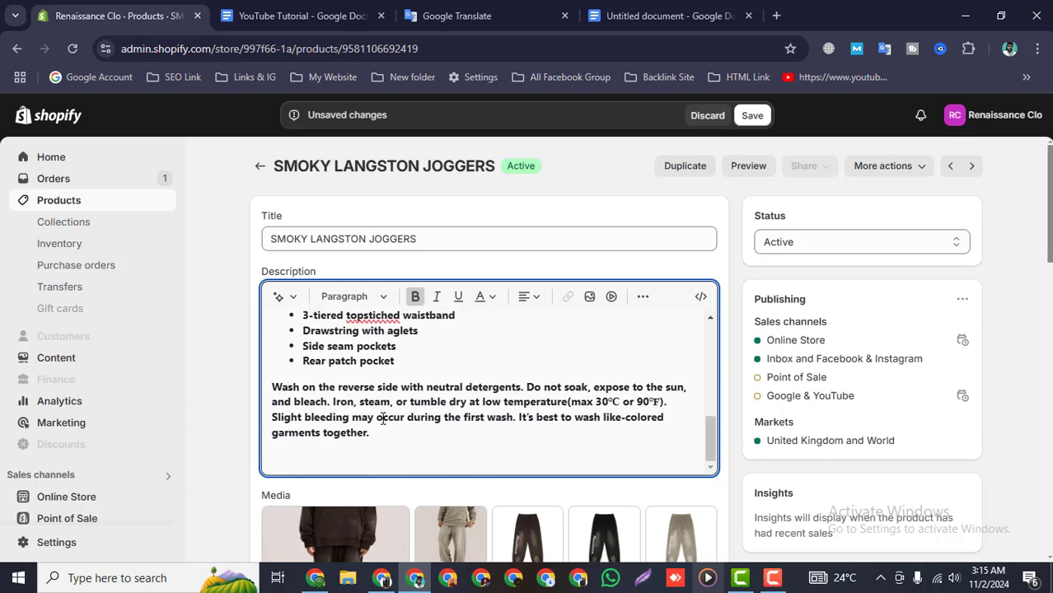
drag(396, 404, 407, 405)
click(568, 296)
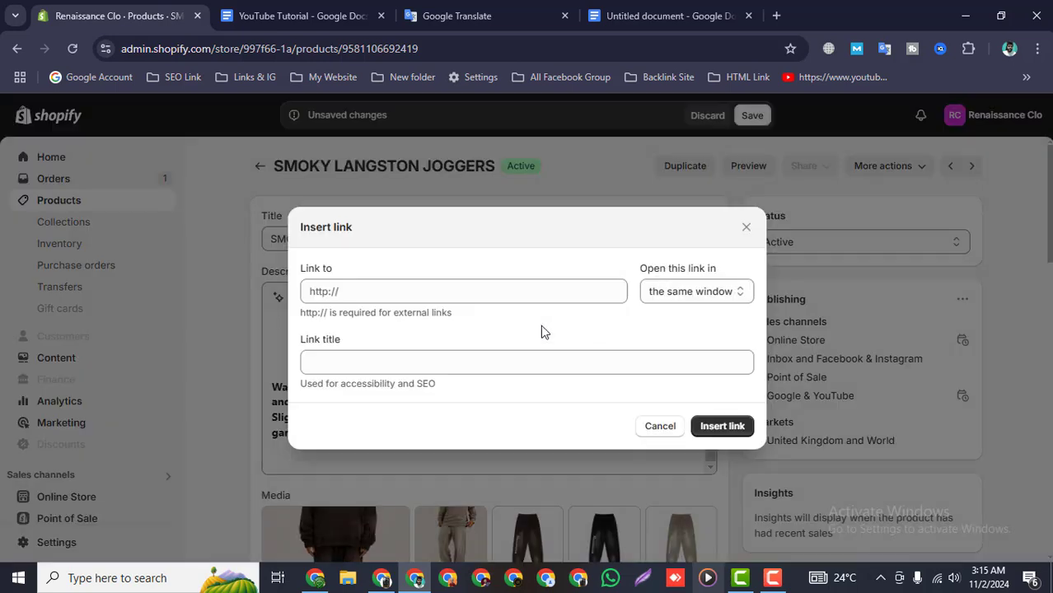
click(286, 14)
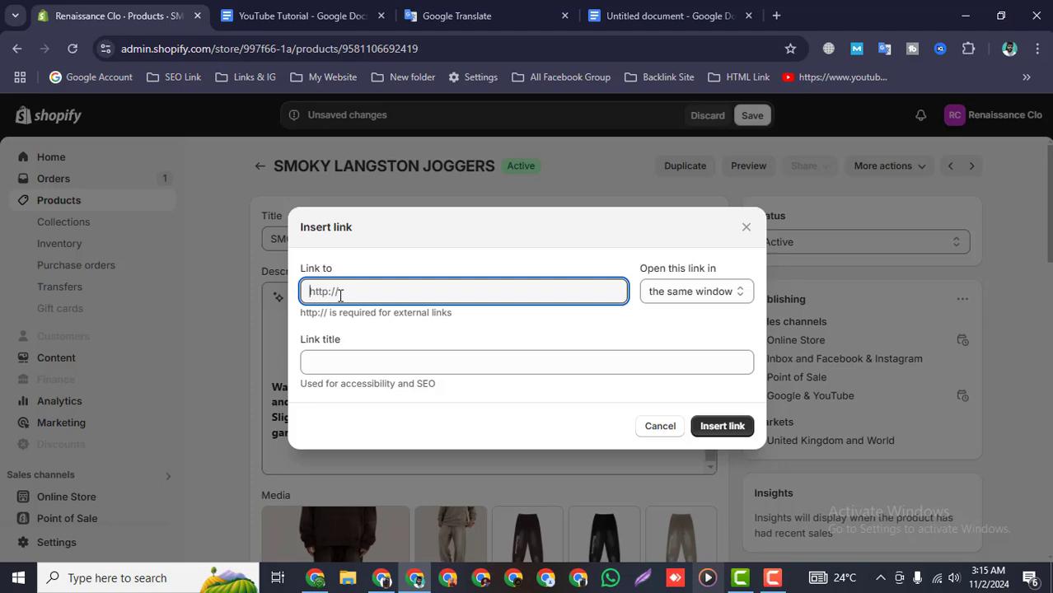
key(ctrl+v)
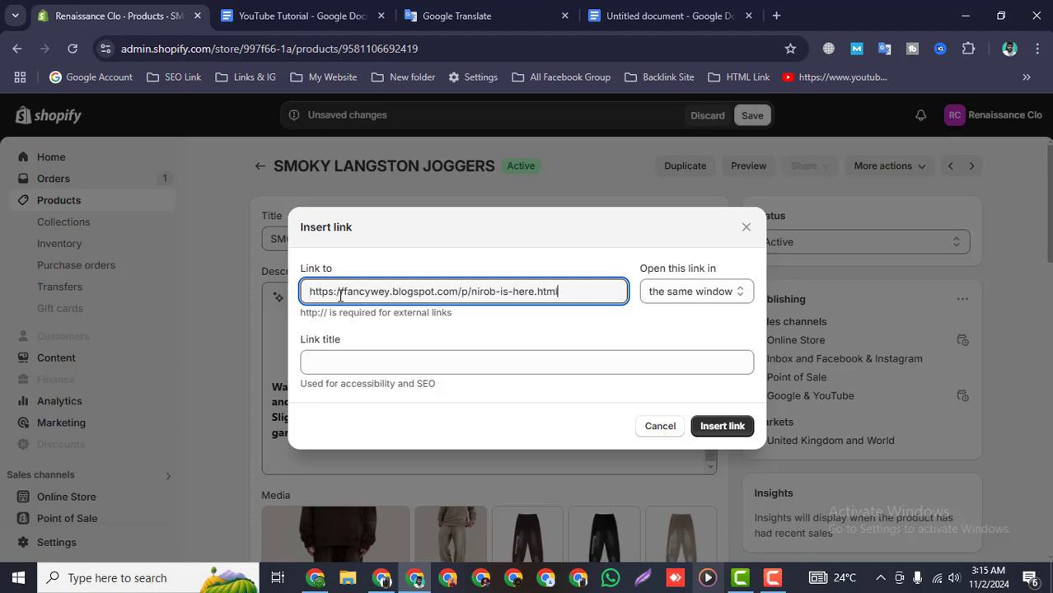
click(721, 428)
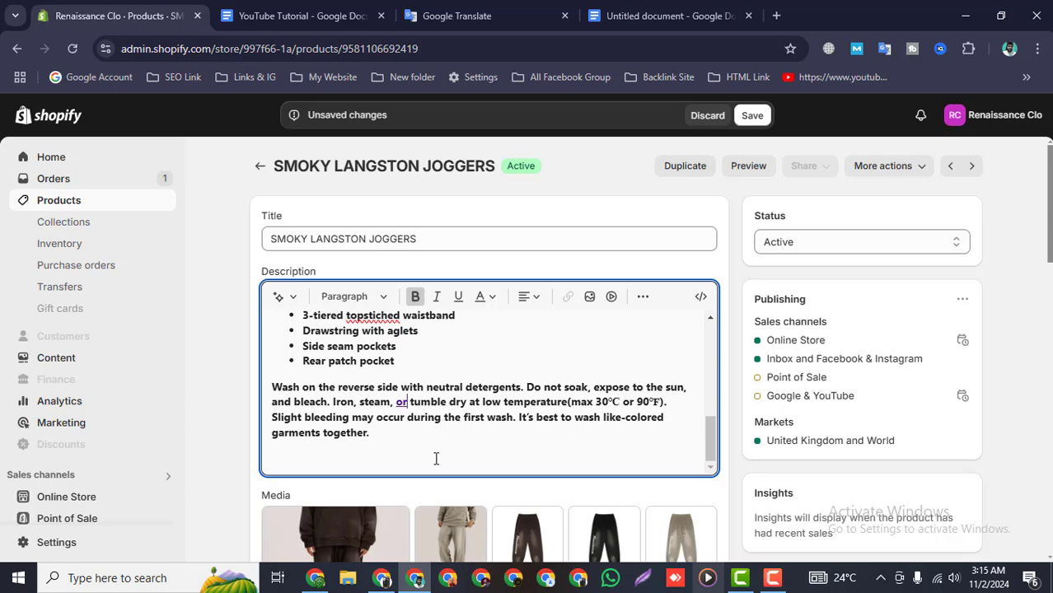
Step: Copy the Product Description text from the Google Docs notes and paste it below the washing instructions in the Shopify description
scroll(508, 386, up, 2)
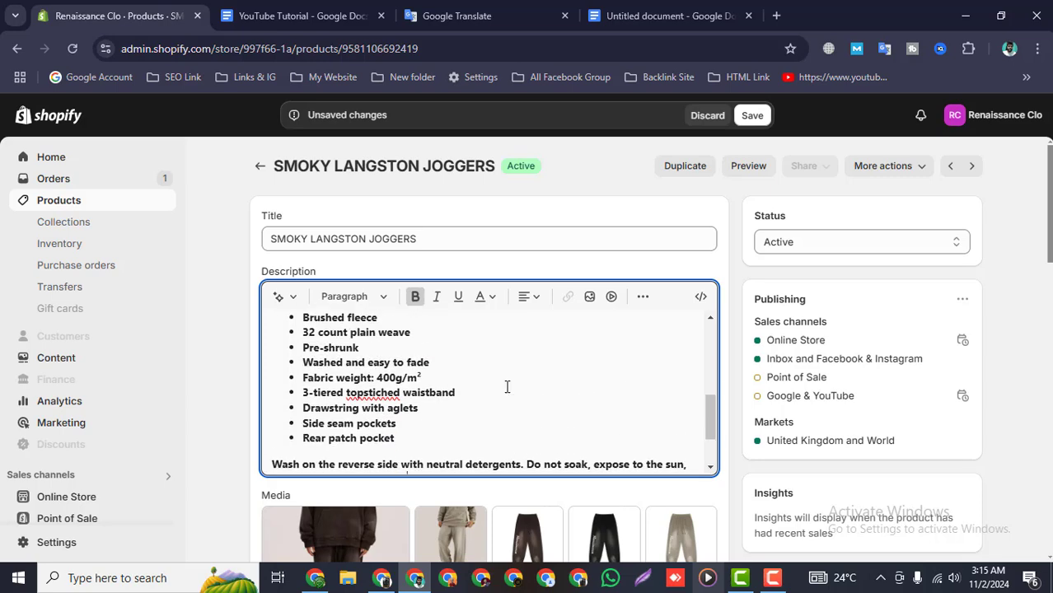
scroll(508, 387, down, 2)
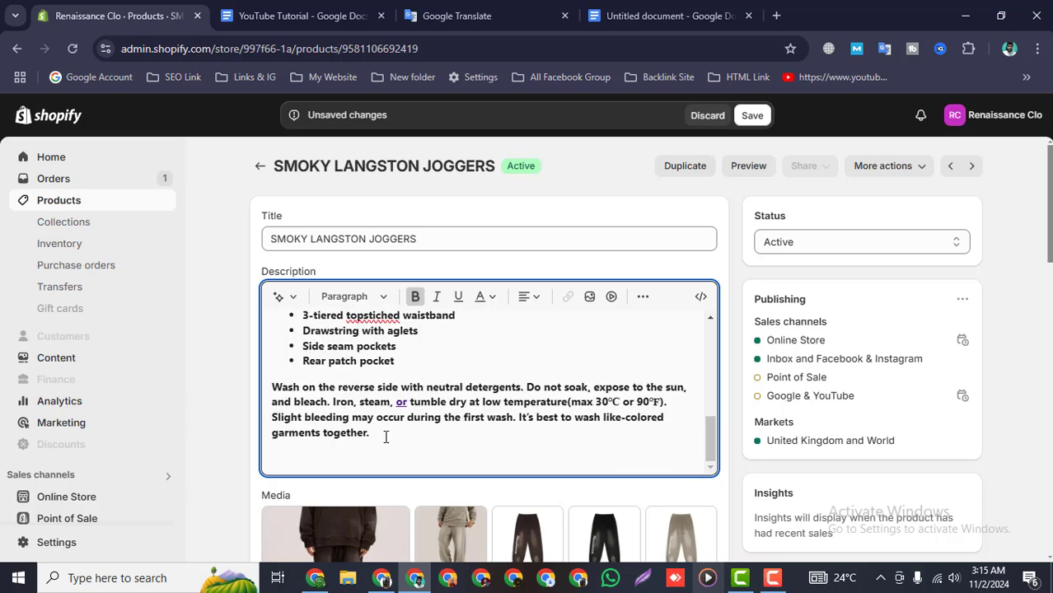
click(318, 451)
click(289, 16)
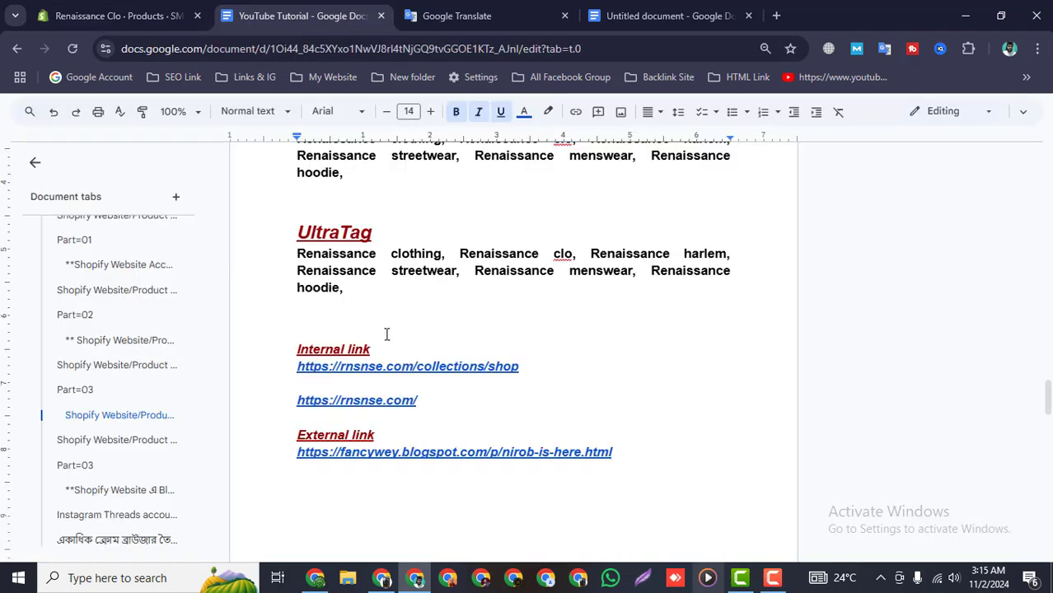
scroll(387, 334, up, 1)
scroll(388, 334, up, 6)
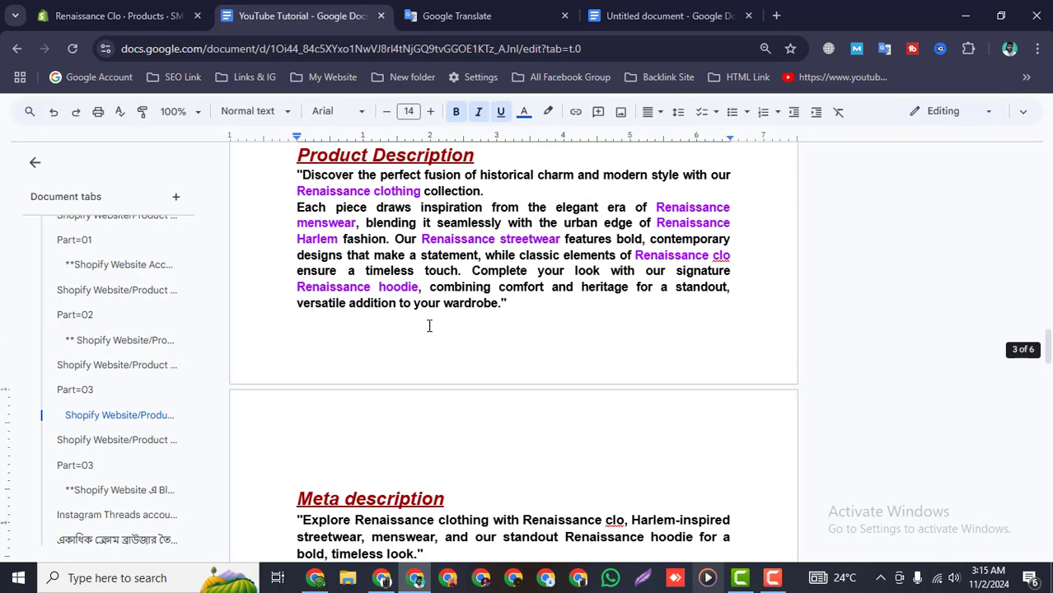
drag(504, 304, 297, 175)
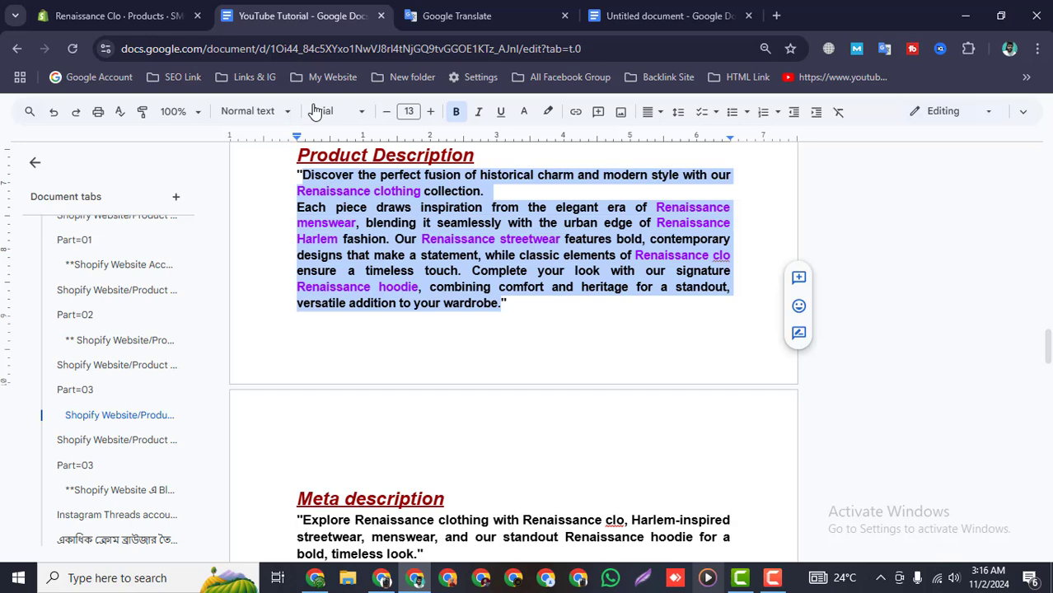
click(115, 16)
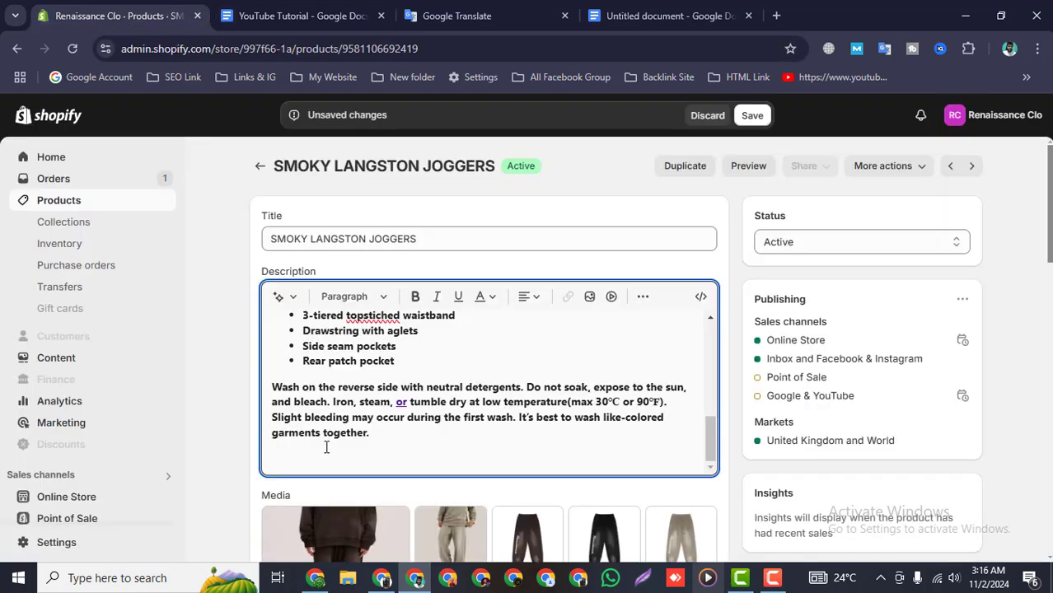
key(ctrl+v)
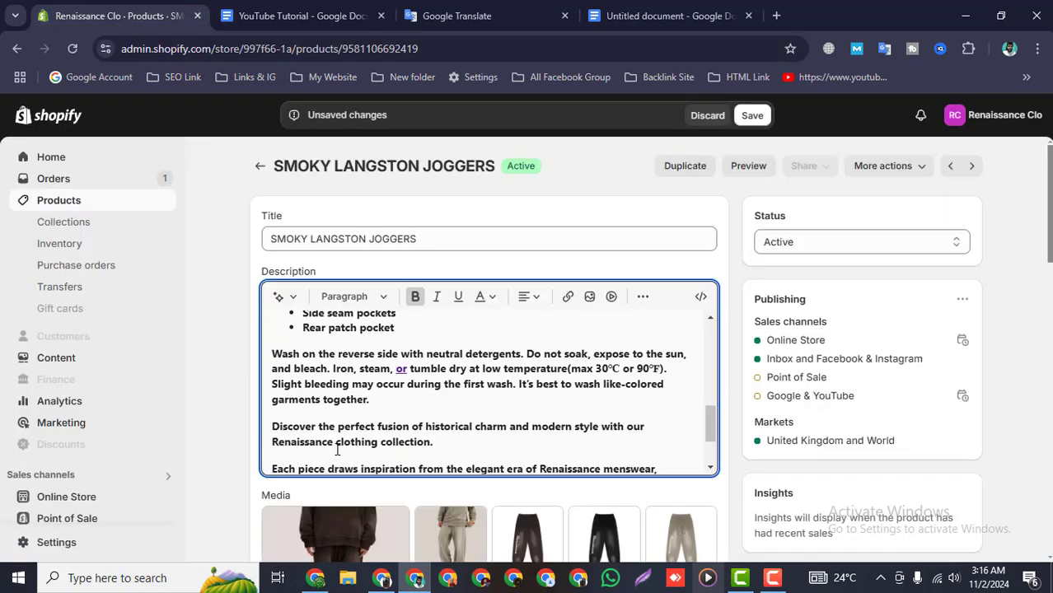
Step: Insert an empty line between the washing instructions and the paragraph starting "Discover the perfect fusion", and check the added text
scroll(337, 448, down, 1)
scroll(388, 424, up, 1)
click(380, 401)
key(Return)
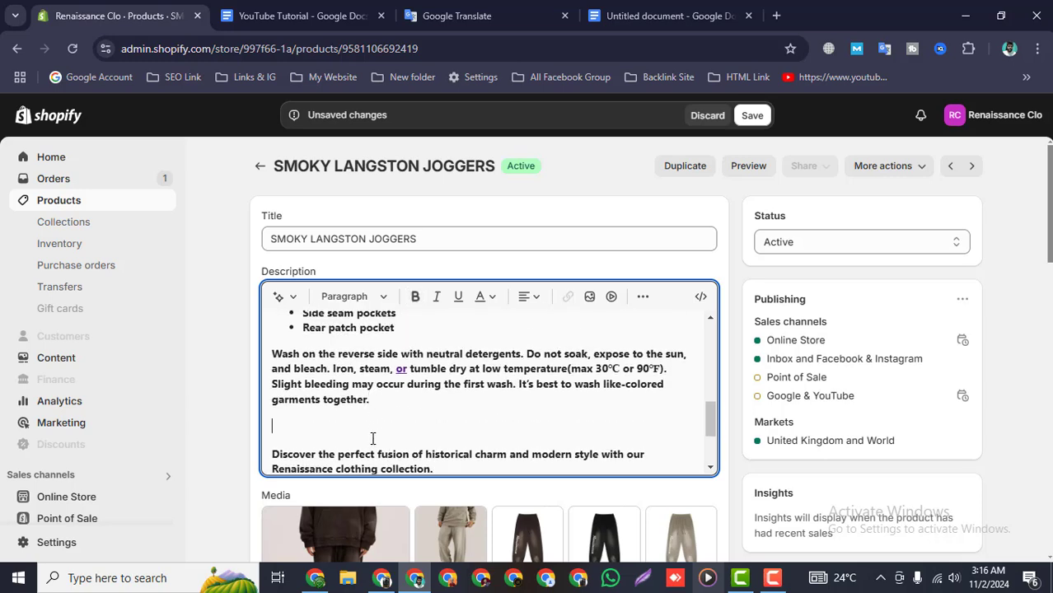
scroll(437, 404, down, 5)
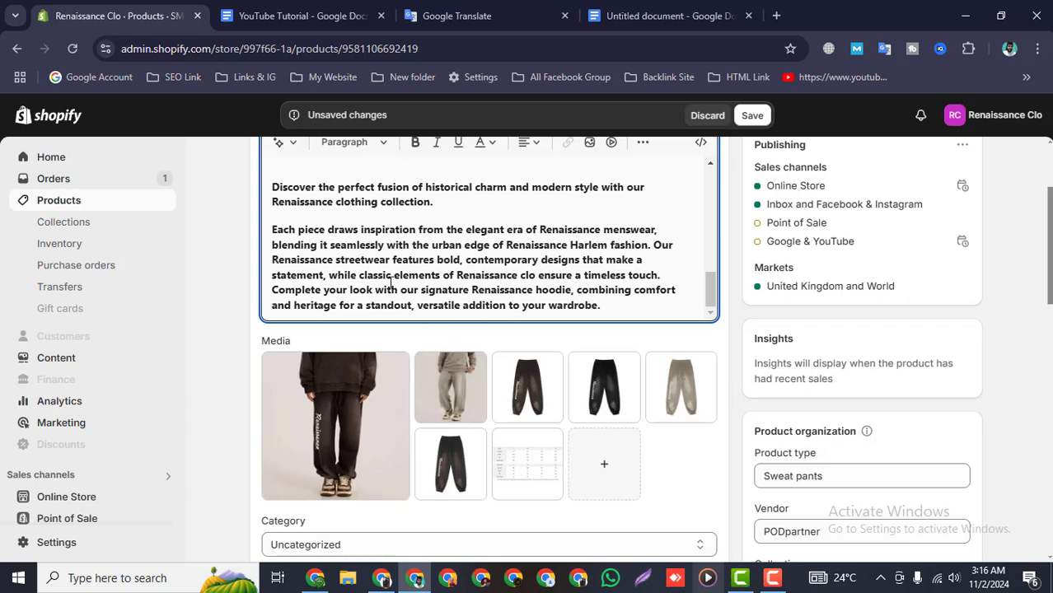
Step: Switch to the Google Docs notes, review the keyword, title, description and meta description sections, and highlight the Internal link heading
click(297, 16)
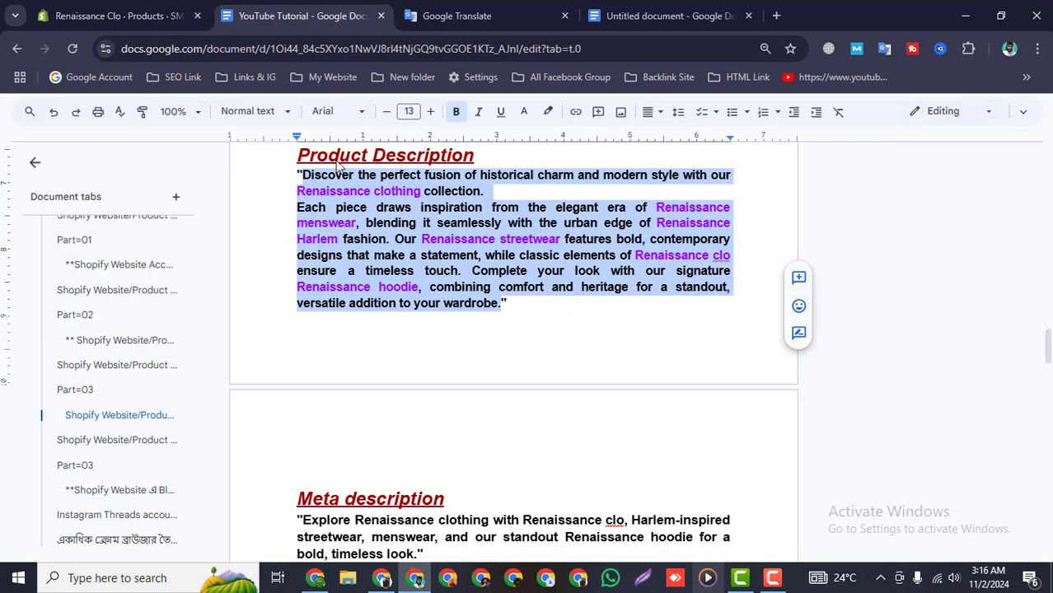
click(426, 329)
scroll(426, 329, up, 3)
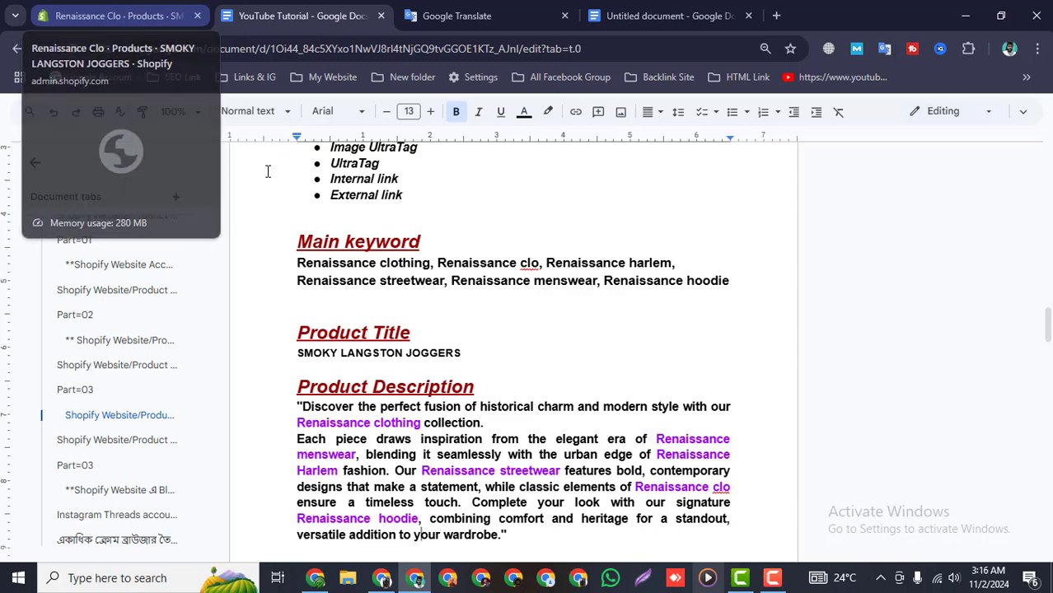
scroll(280, 342, down, 1)
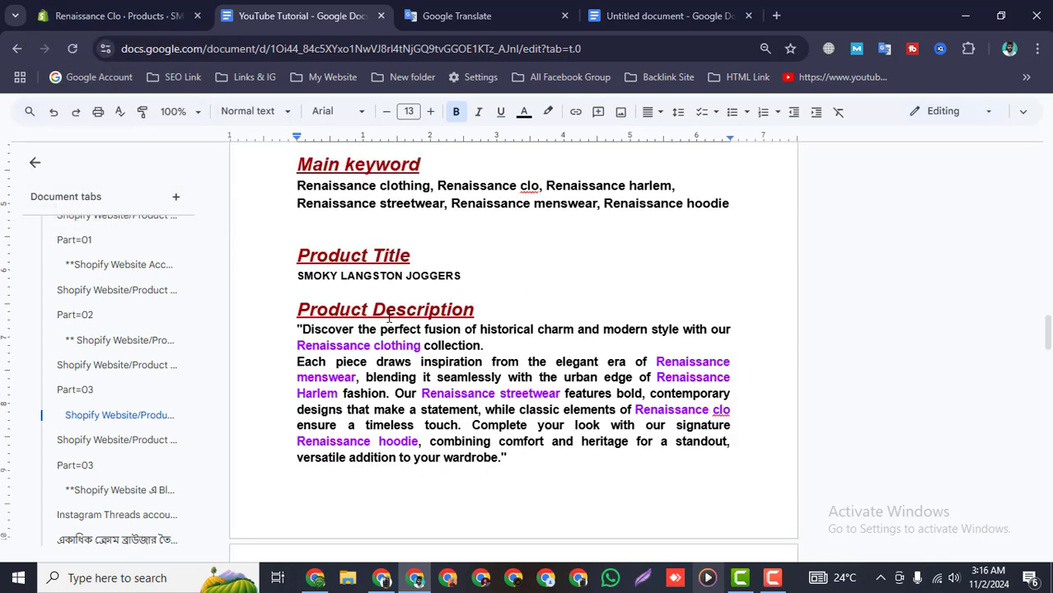
scroll(346, 363, down, 3)
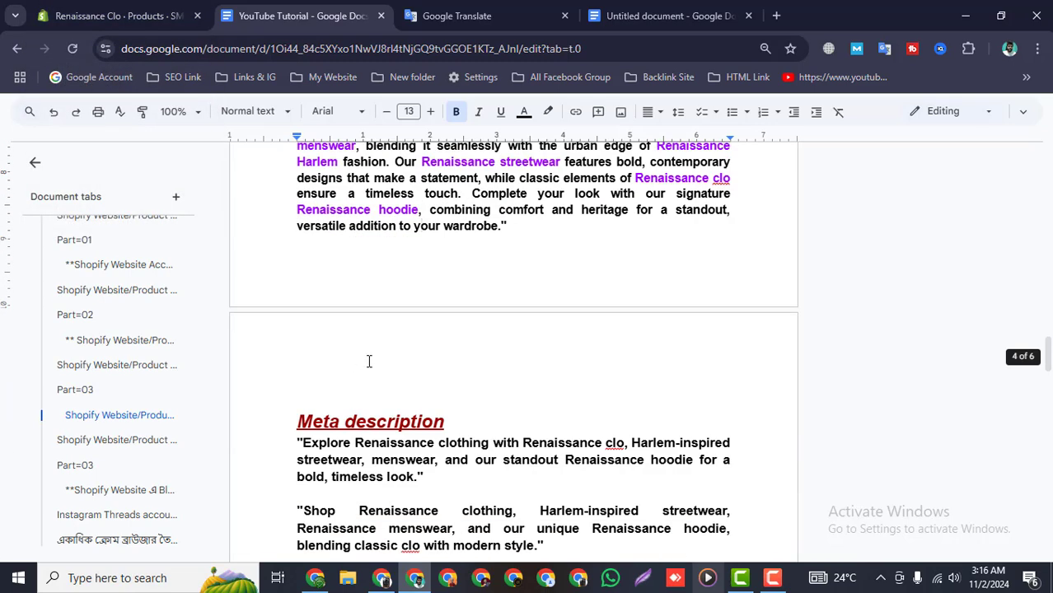
scroll(369, 360, down, 6)
drag(295, 275, 402, 277)
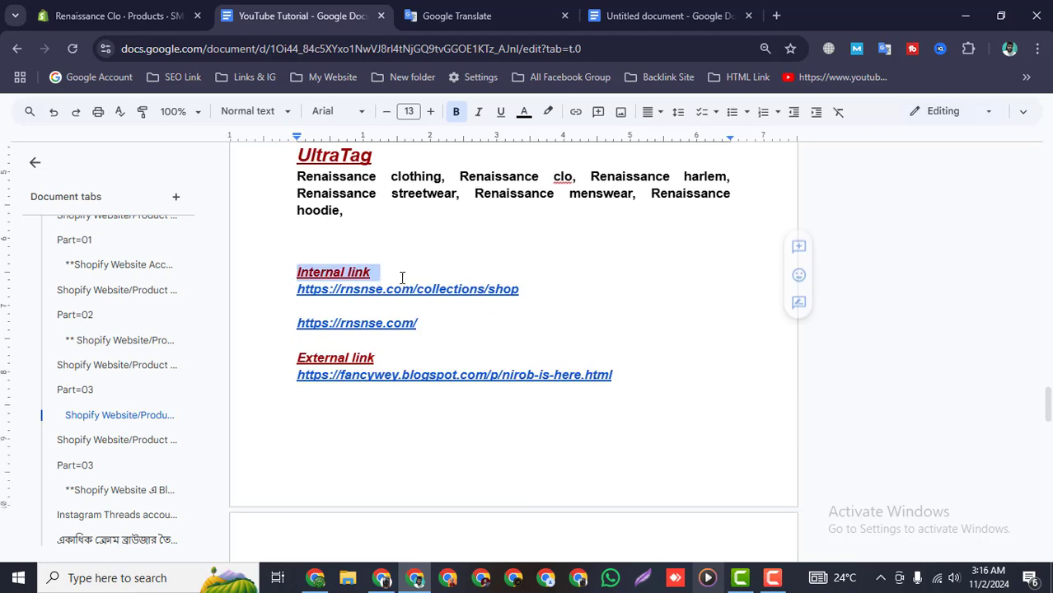
Step: Highlight the External link heading in the notes, and review the Meta description, Image UltraTag and UltraTag sections
drag(286, 357, 412, 365)
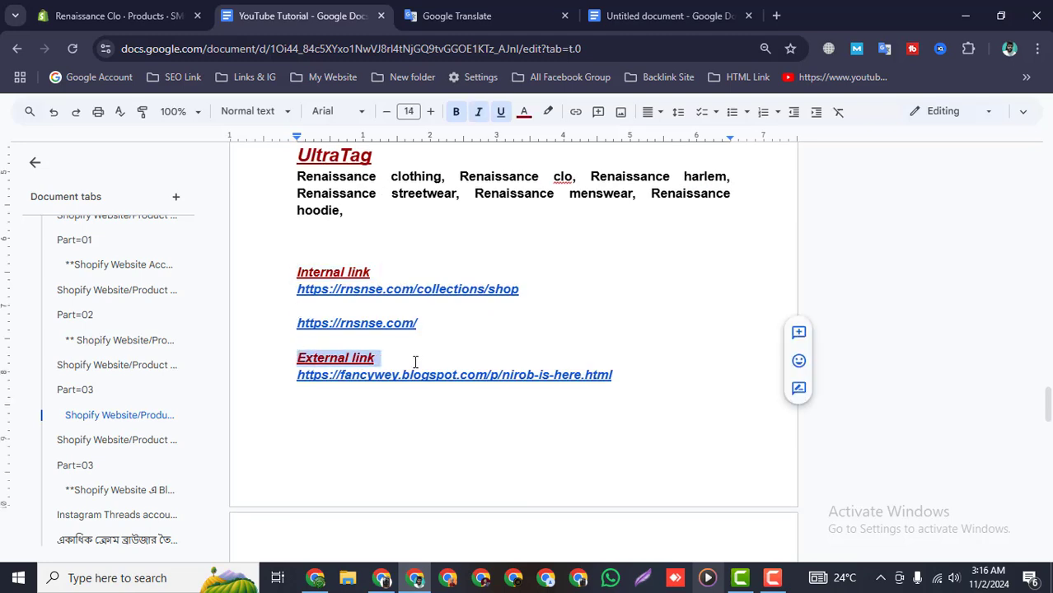
scroll(415, 358, up, 2)
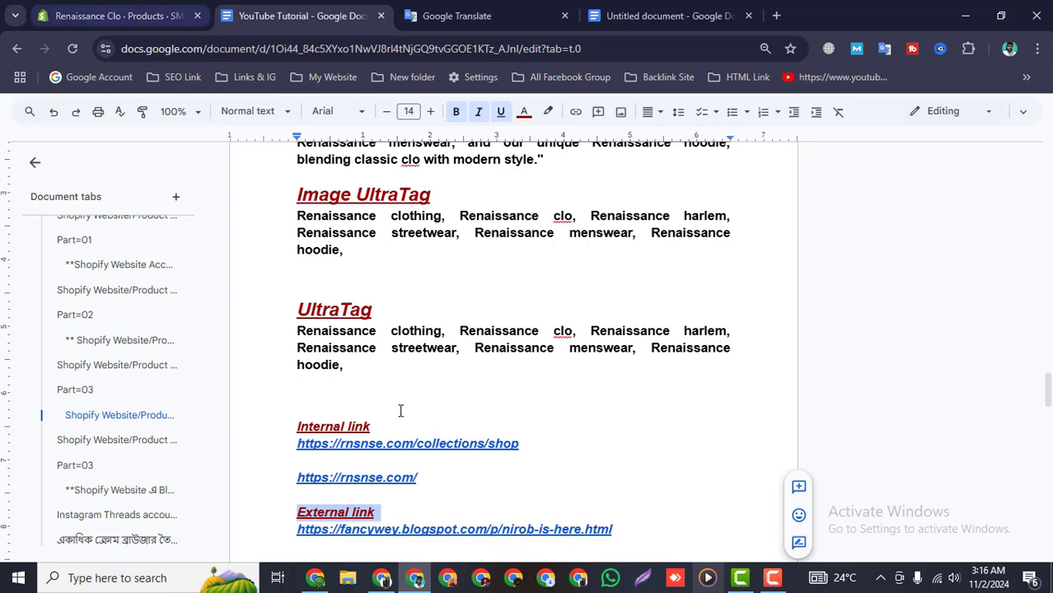
scroll(401, 412, up, 3)
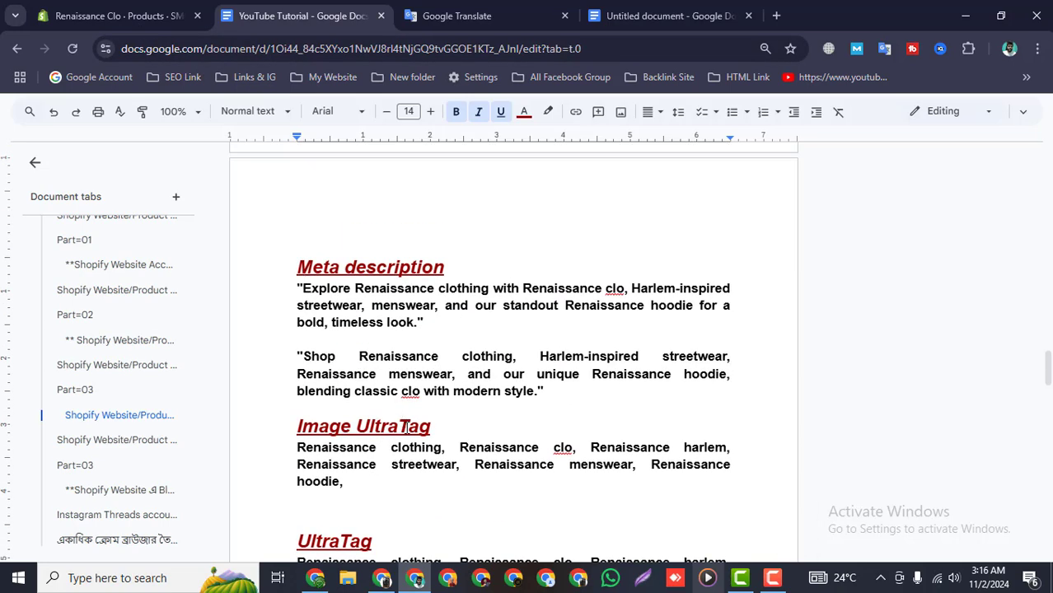
scroll(449, 438, down, 1)
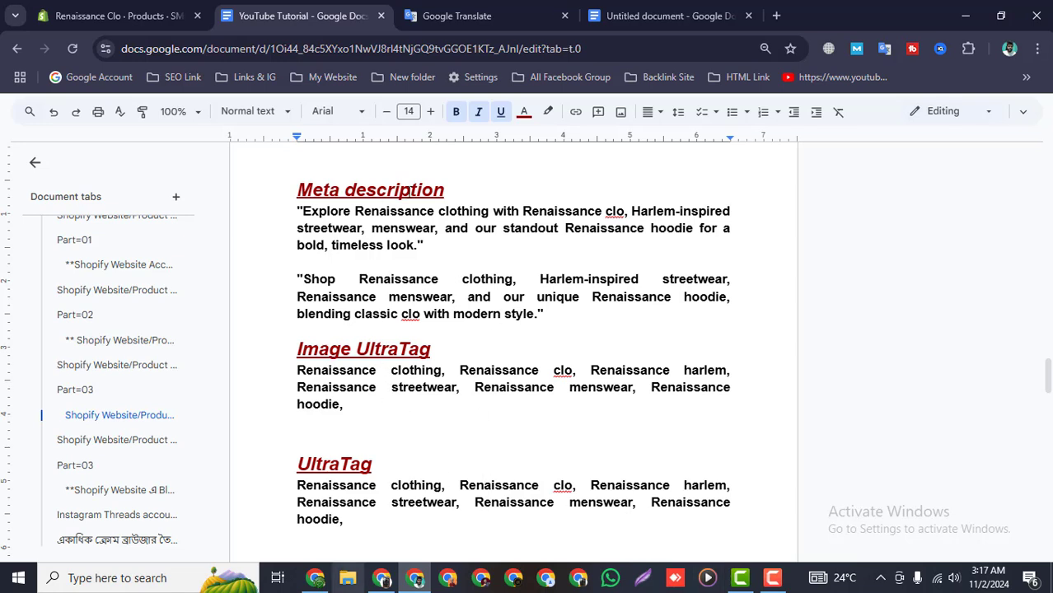
Step: Switch to the Shopify product, mark the search engine listing's edit control in a discarded screen capture, and open the listing for editing
click(98, 19)
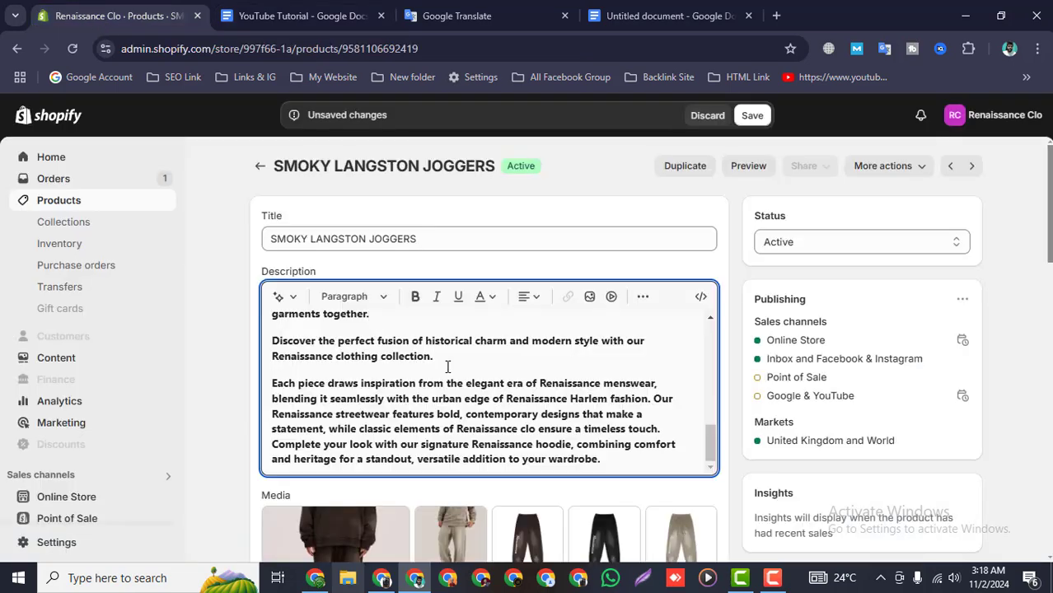
scroll(717, 443, down, 10)
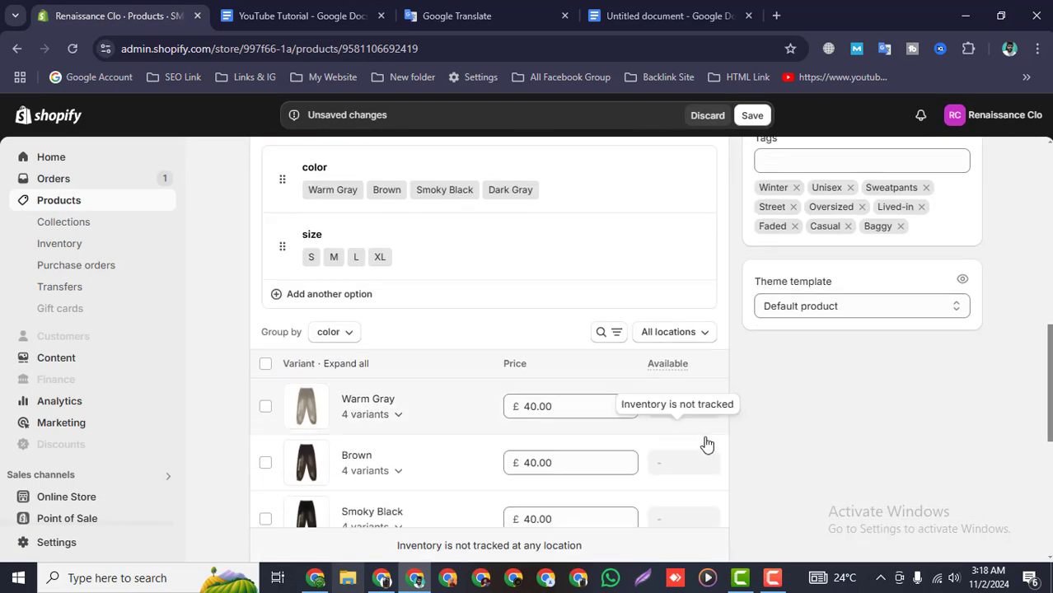
scroll(704, 443, down, 2)
key(Print)
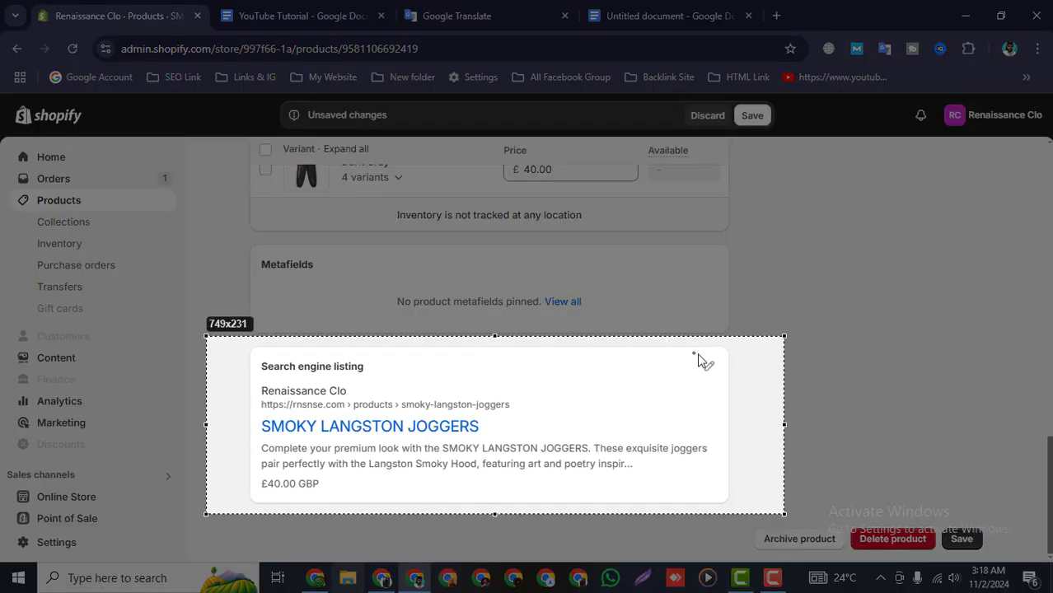
drag(692, 355, 721, 382)
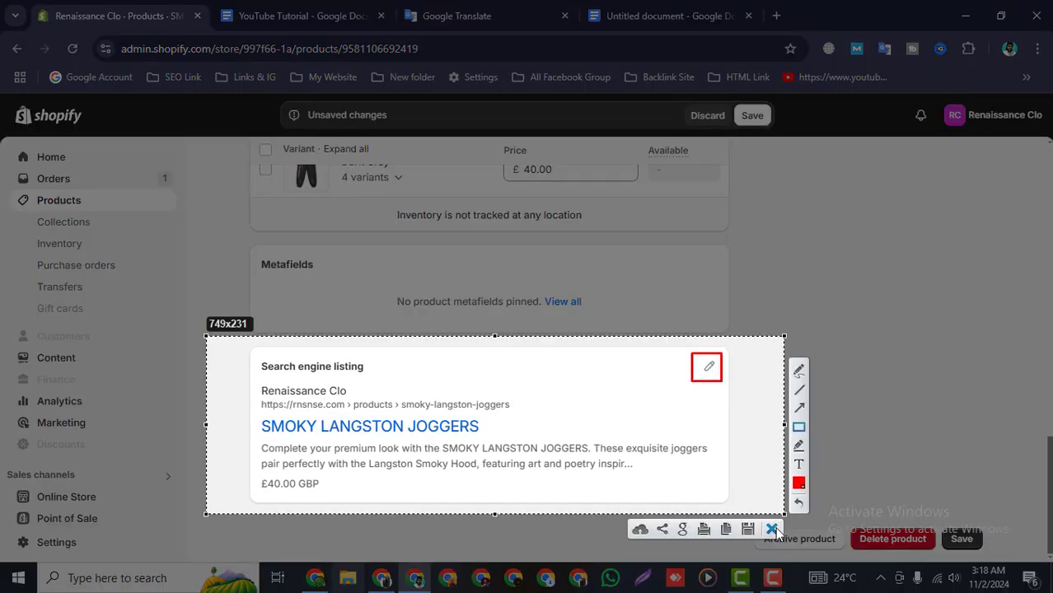
click(772, 528)
click(709, 370)
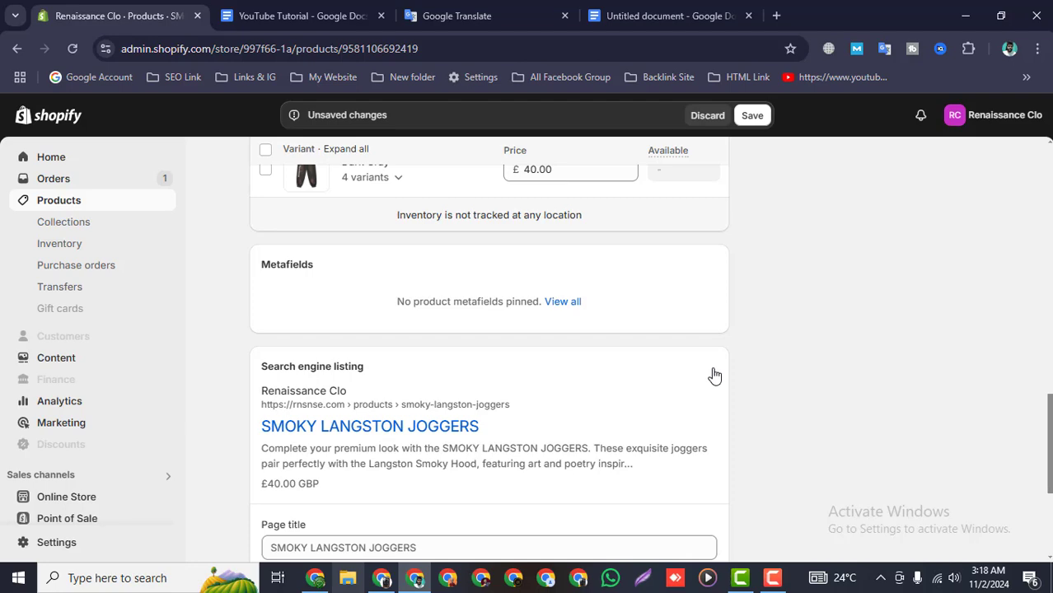
scroll(577, 371, down, 3)
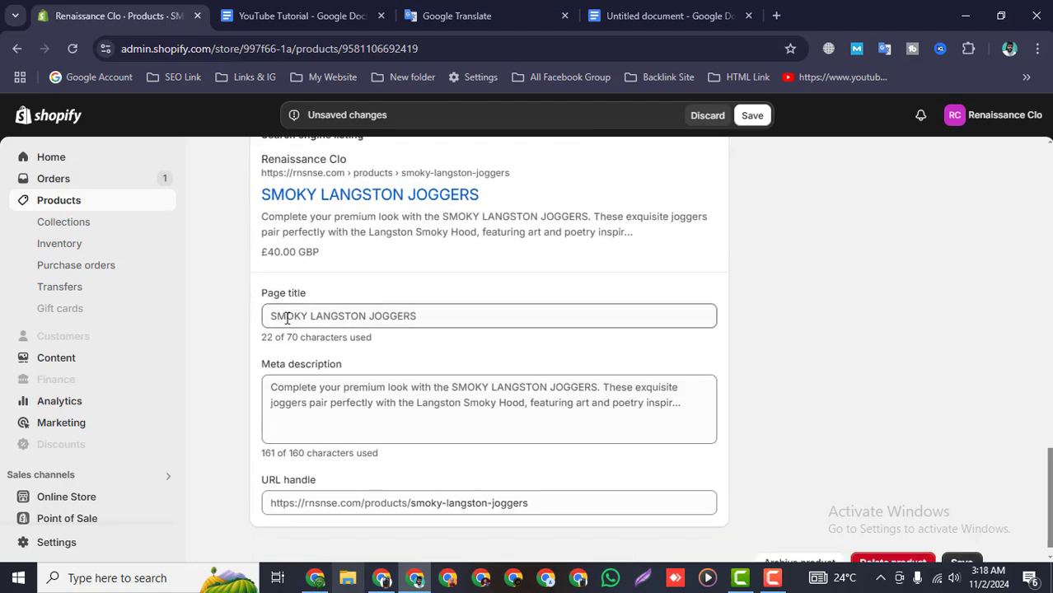
Step: Examine the listing's page title and full meta description, marking the Meta description label in a discarded screen capture
drag(274, 317, 457, 320)
double_click(315, 416)
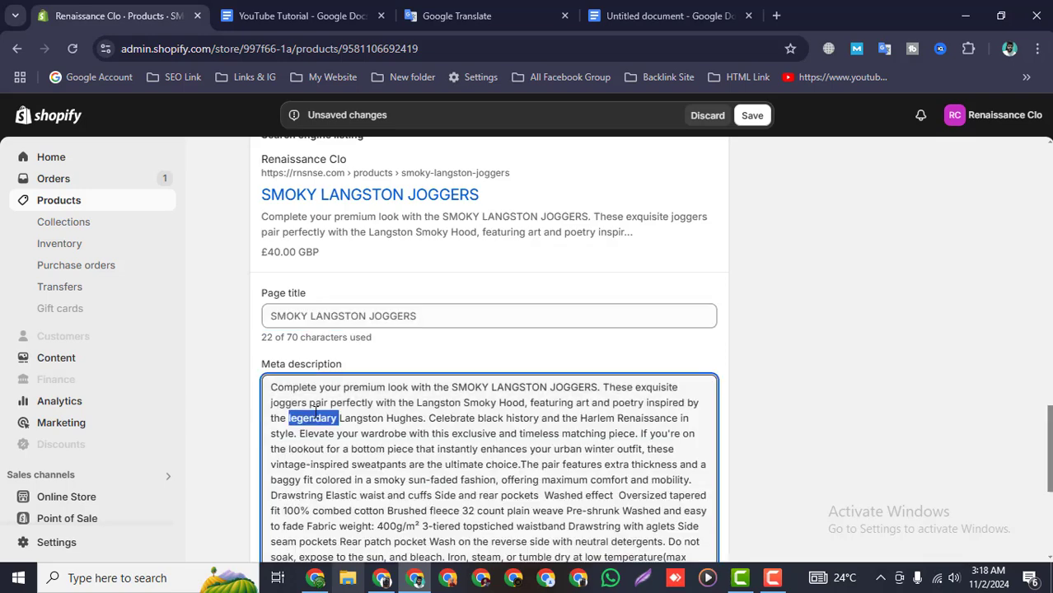
click(378, 439)
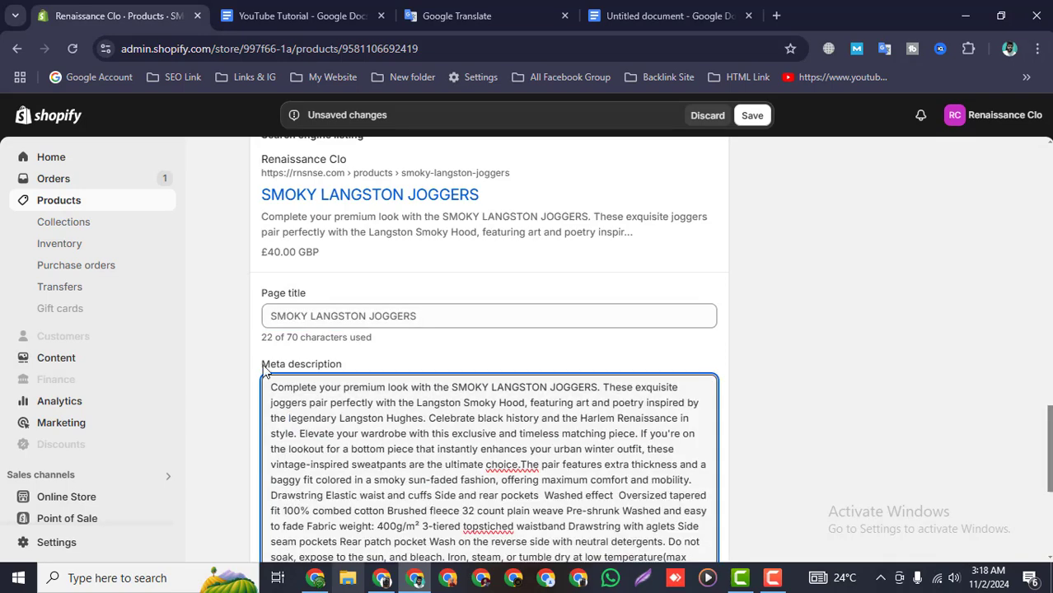
key(Print)
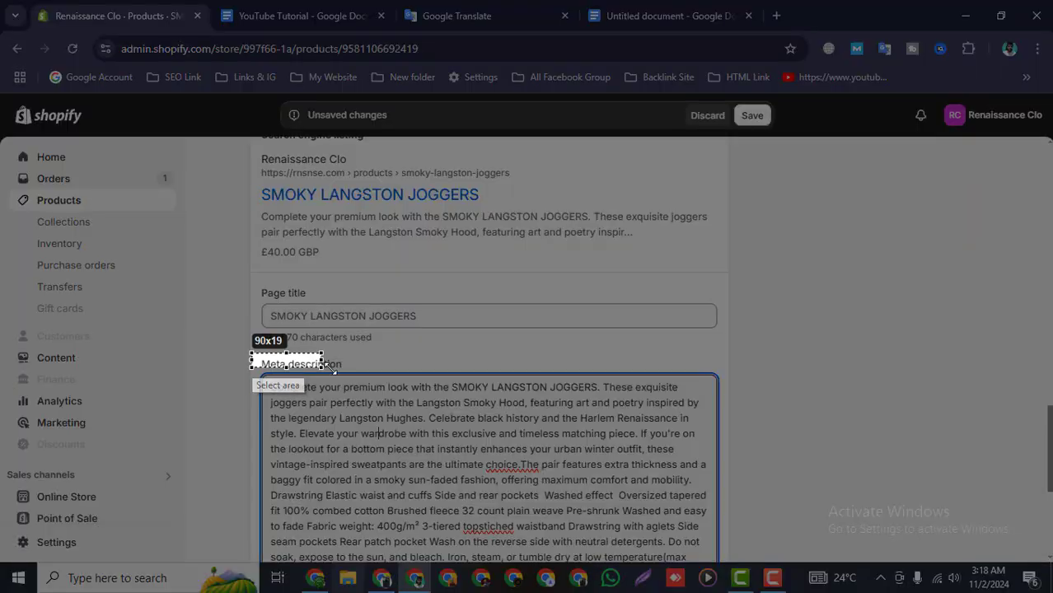
drag(250, 353, 356, 376)
click(344, 389)
click(306, 409)
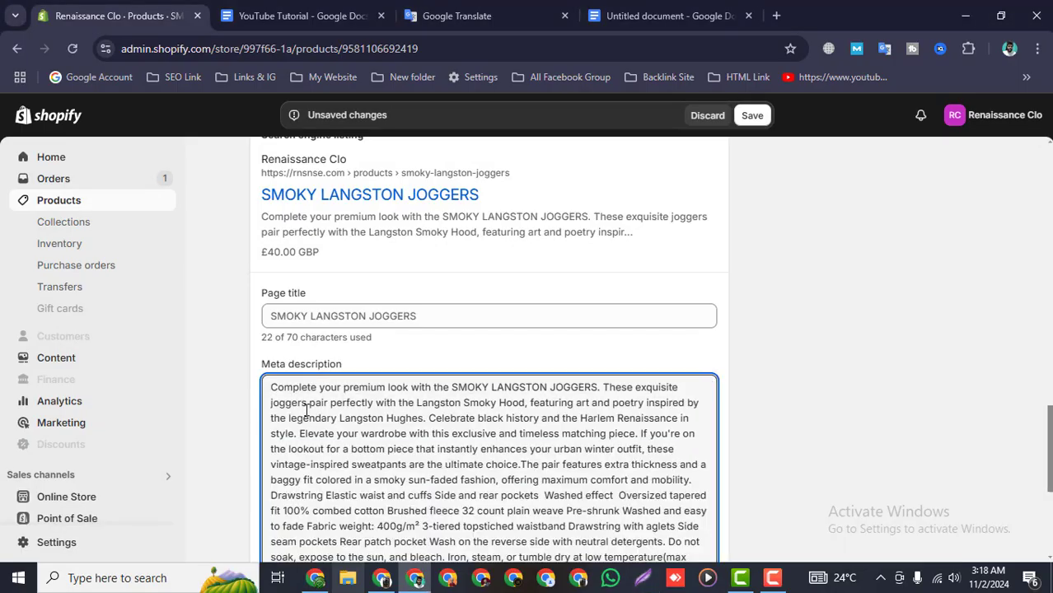
scroll(444, 433, down, 1)
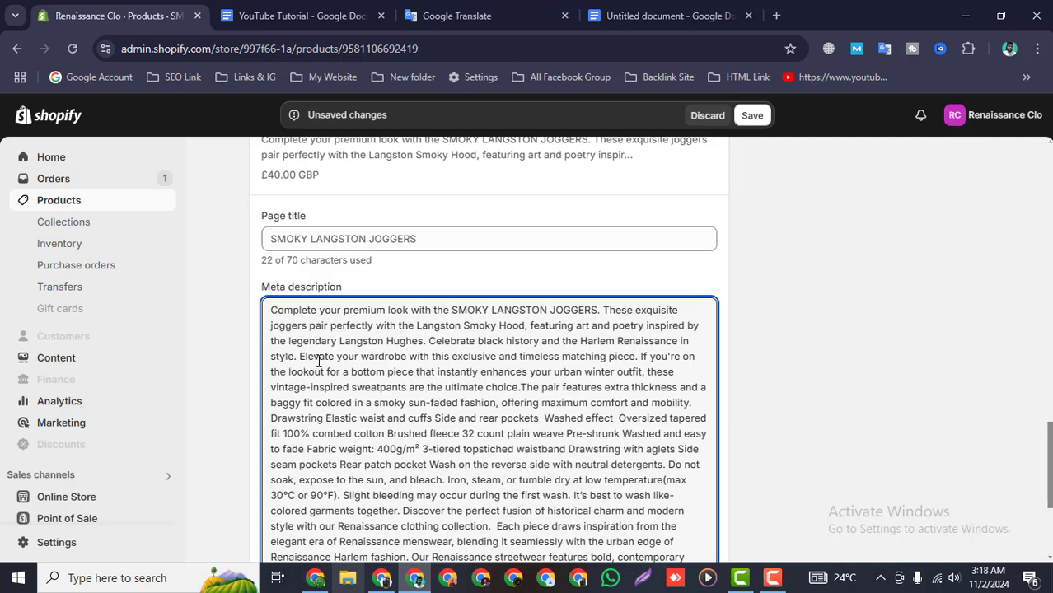
scroll(318, 360, down, 3)
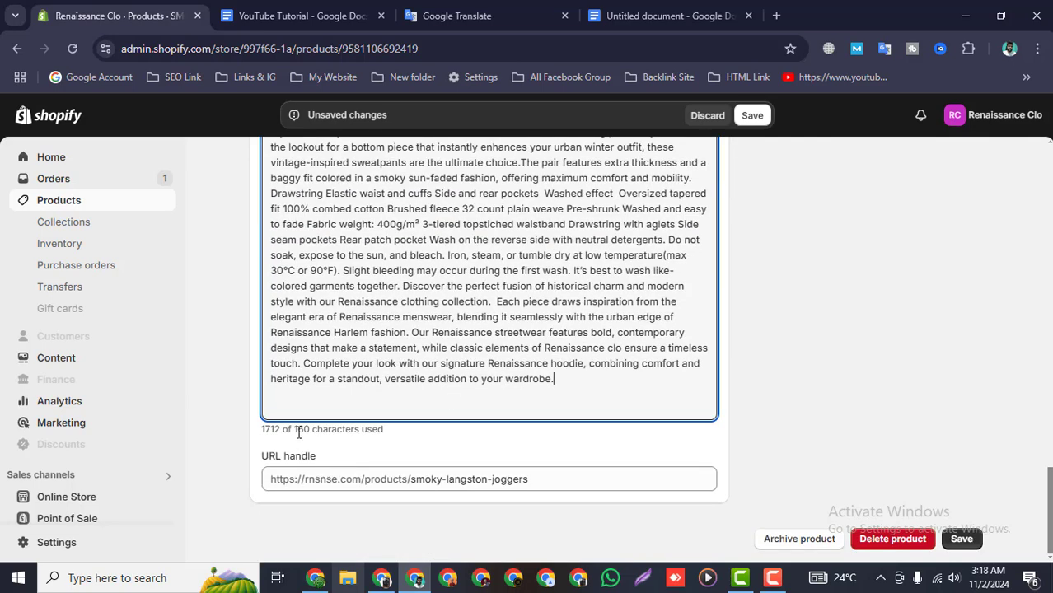
Step: Mark the 160-character limit below the meta description in a screen capture, and discard the capture
key(Print)
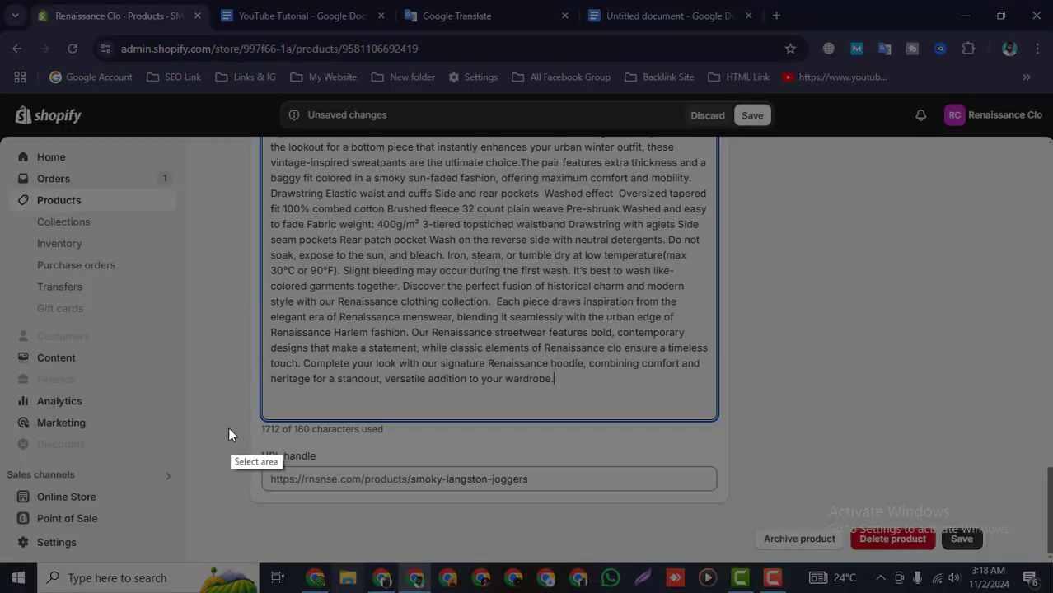
drag(235, 405, 409, 449)
click(418, 368)
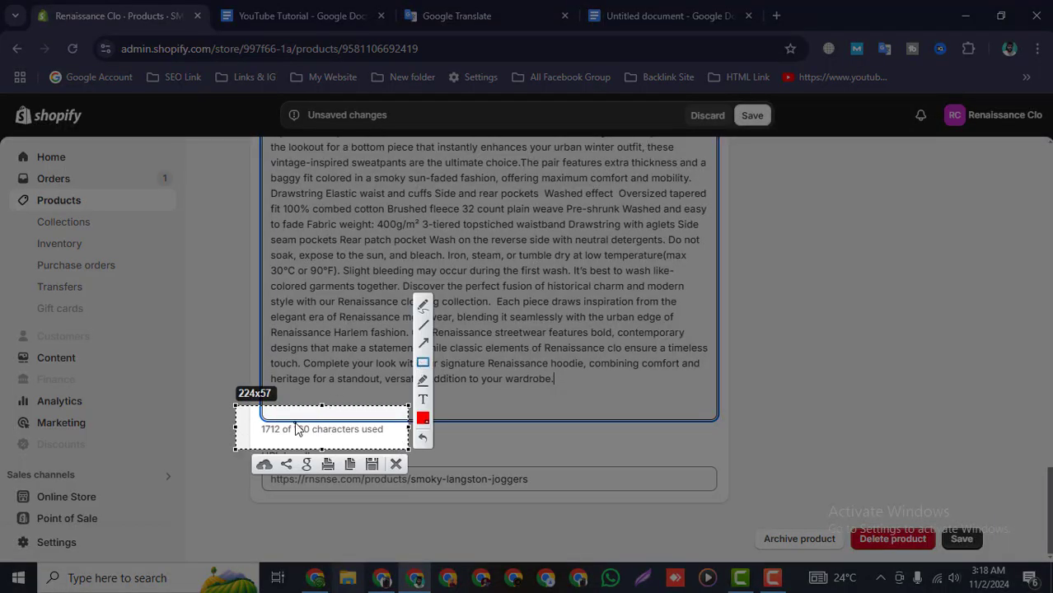
drag(290, 420, 311, 437)
click(393, 462)
Step: Shorten the meta description by deleting everything after "the legendary Langston Hughes."
scroll(430, 371, up, 1)
double_click(410, 456)
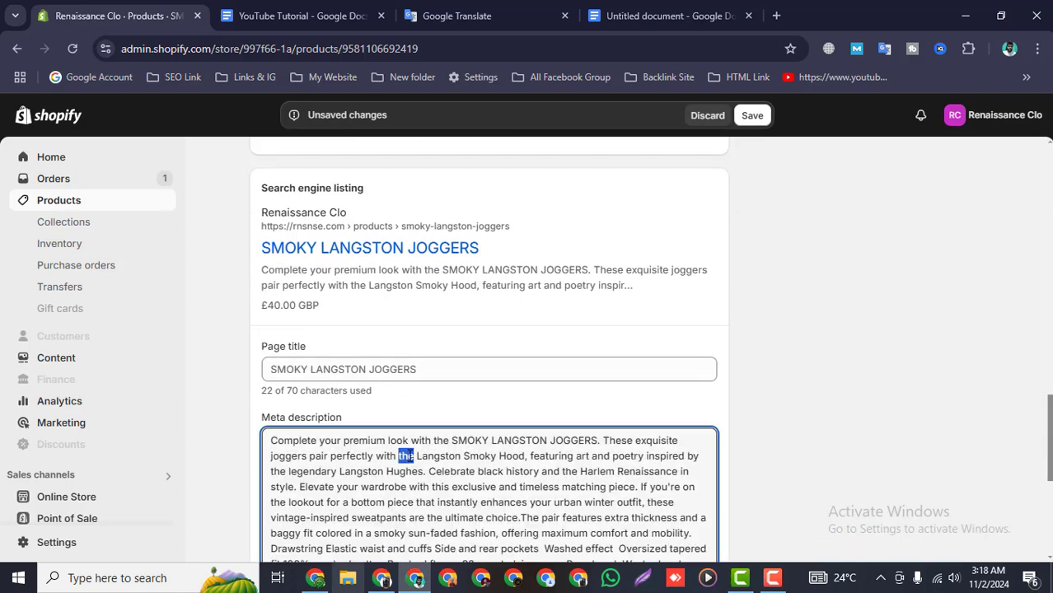
scroll(410, 458, down, 1)
click(434, 409)
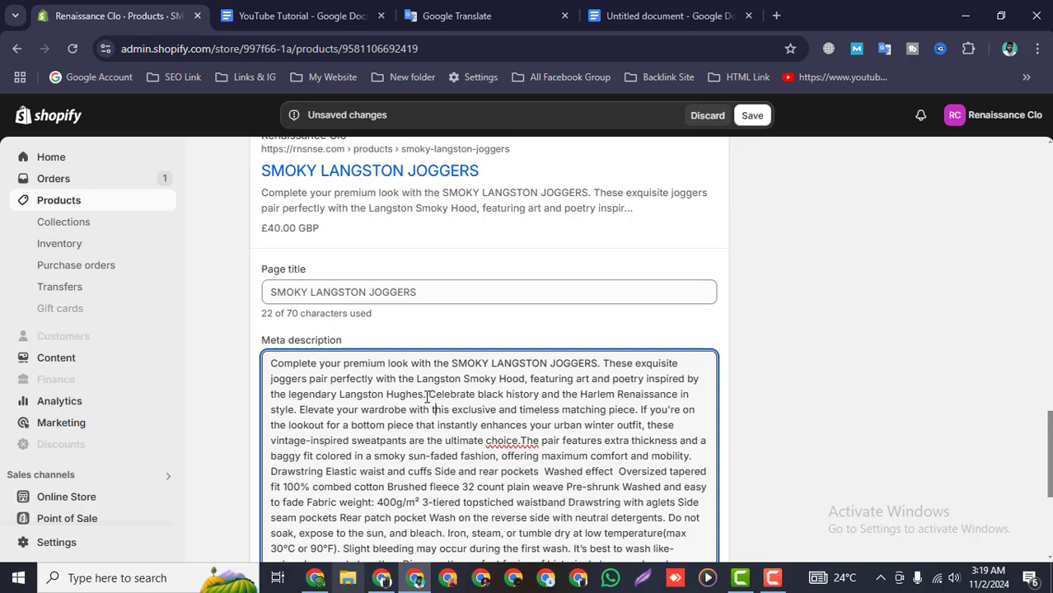
drag(427, 393, 628, 535)
key(BackSpace)
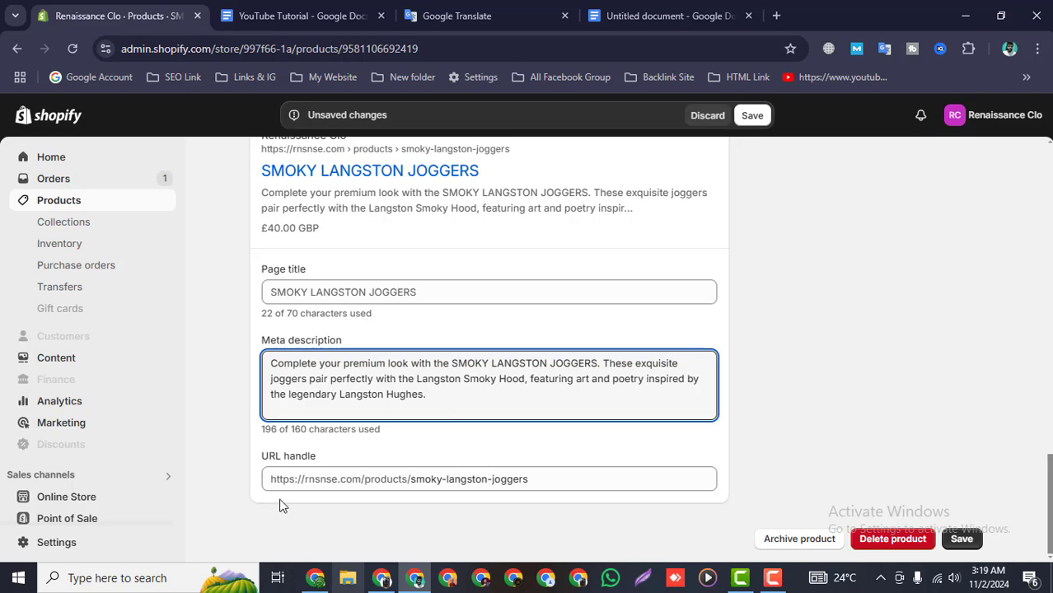
Step: Mark the save control in a discarded screen capture, and save the product changes
scroll(484, 431, up, 3)
scroll(484, 431, up, 5)
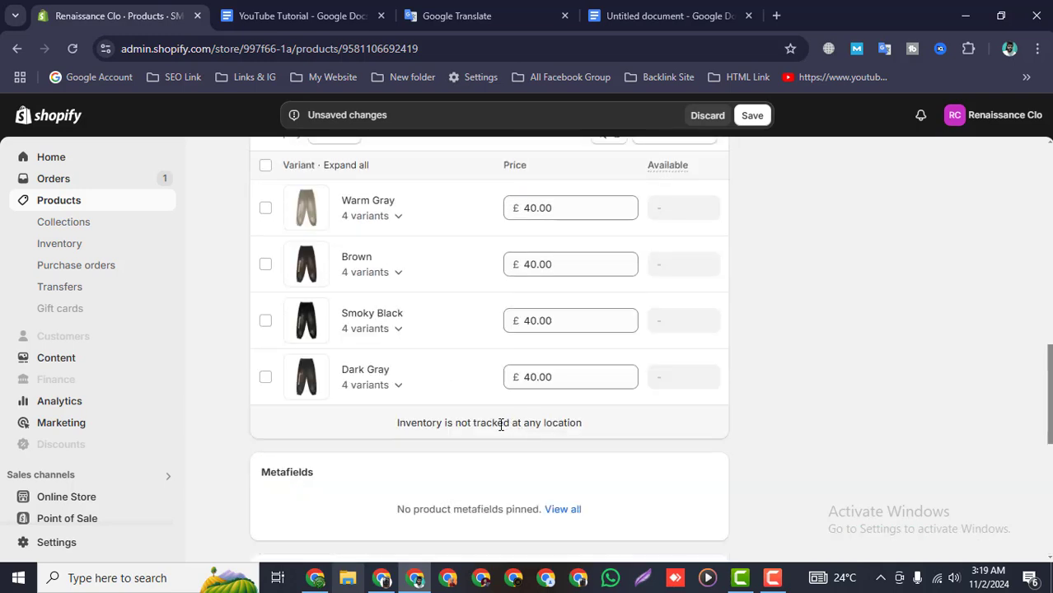
key(Print)
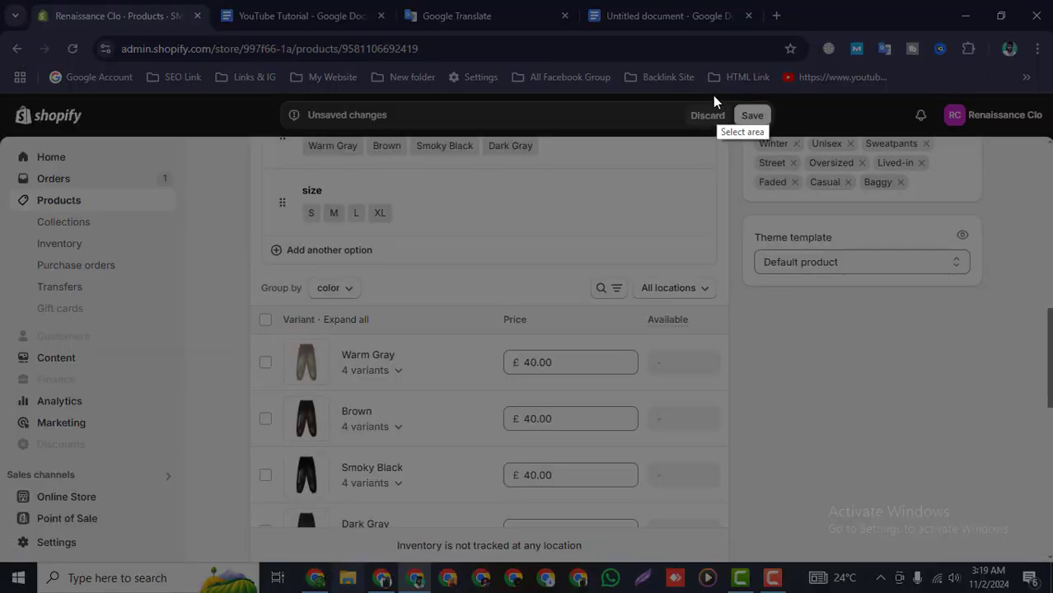
drag(711, 92, 794, 133)
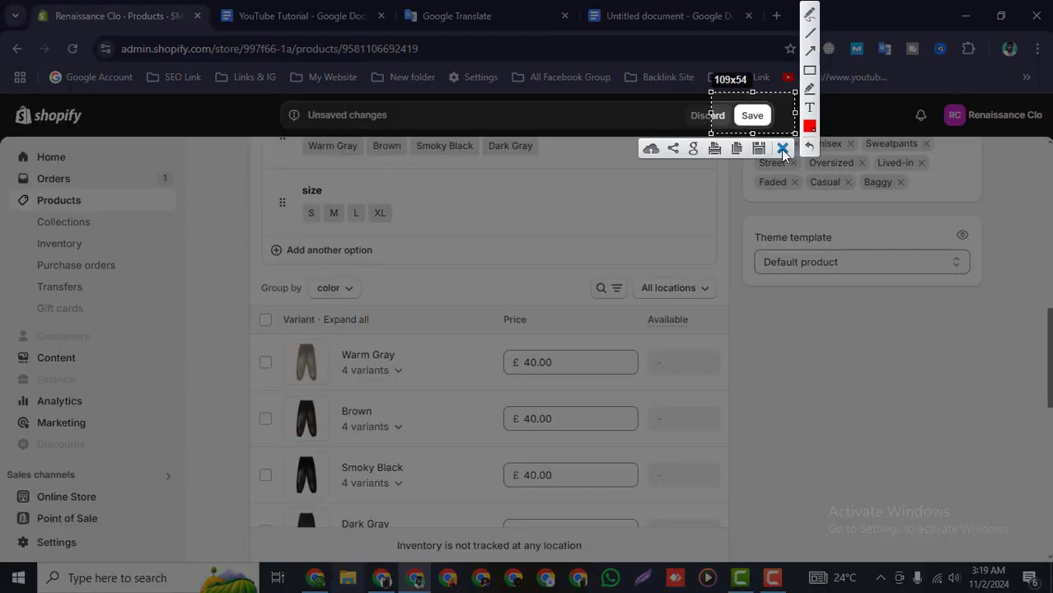
click(783, 149)
scroll(506, 324, up, 5)
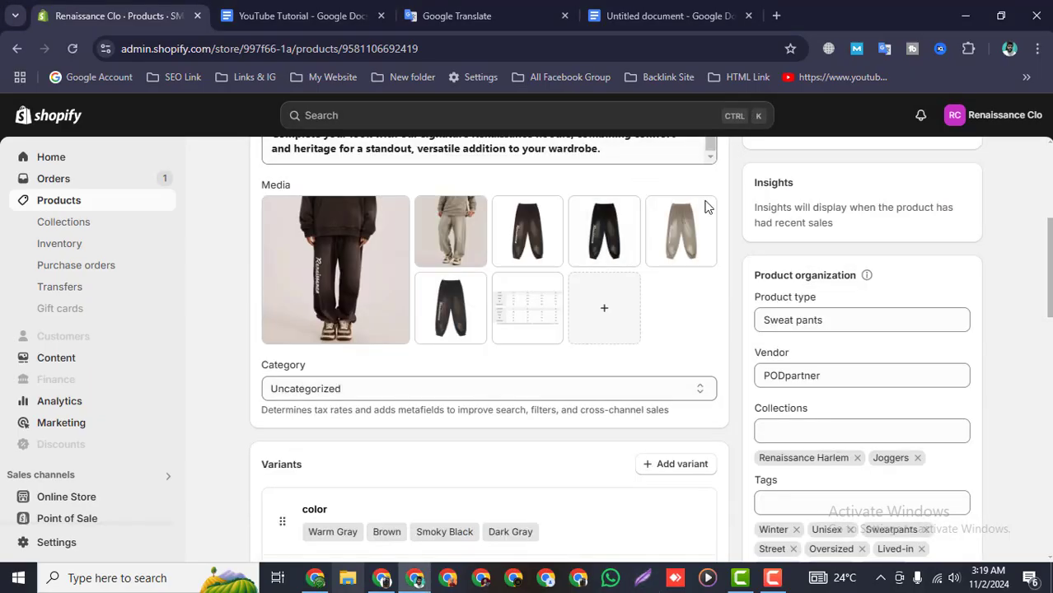
scroll(244, 333, up, 2)
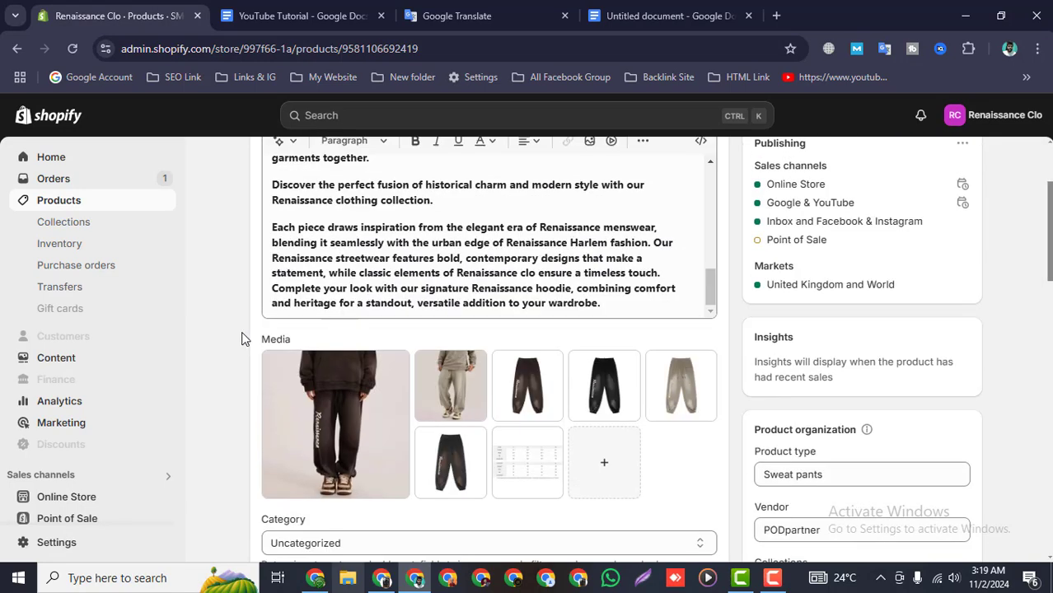
Step: Look over the product's details, and switch to the Google Docs notes to review the Image UltraTag and UltraTag keyword lists
scroll(244, 339, down, 3)
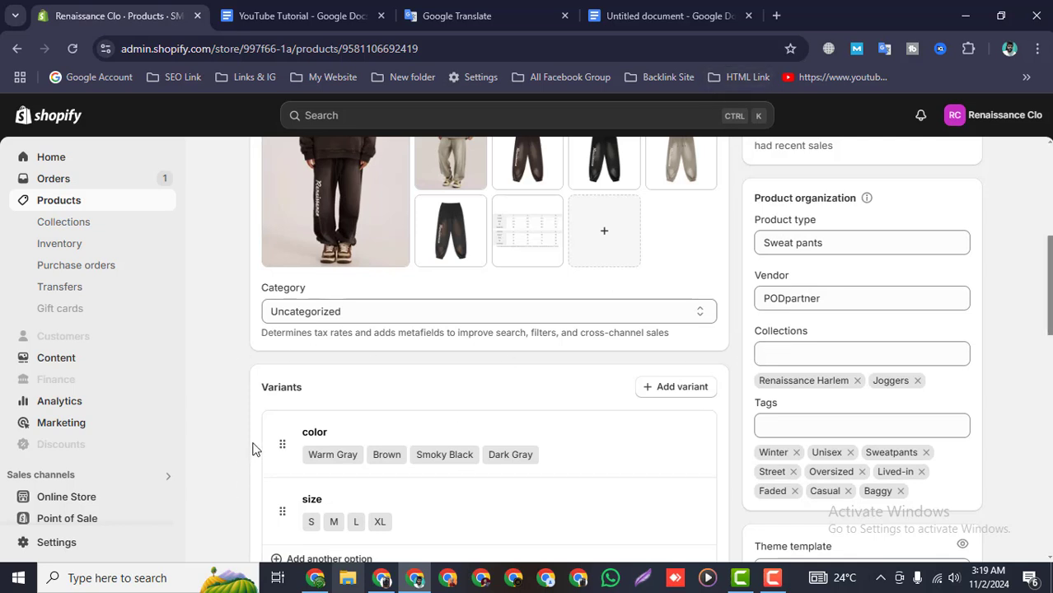
click(283, 17)
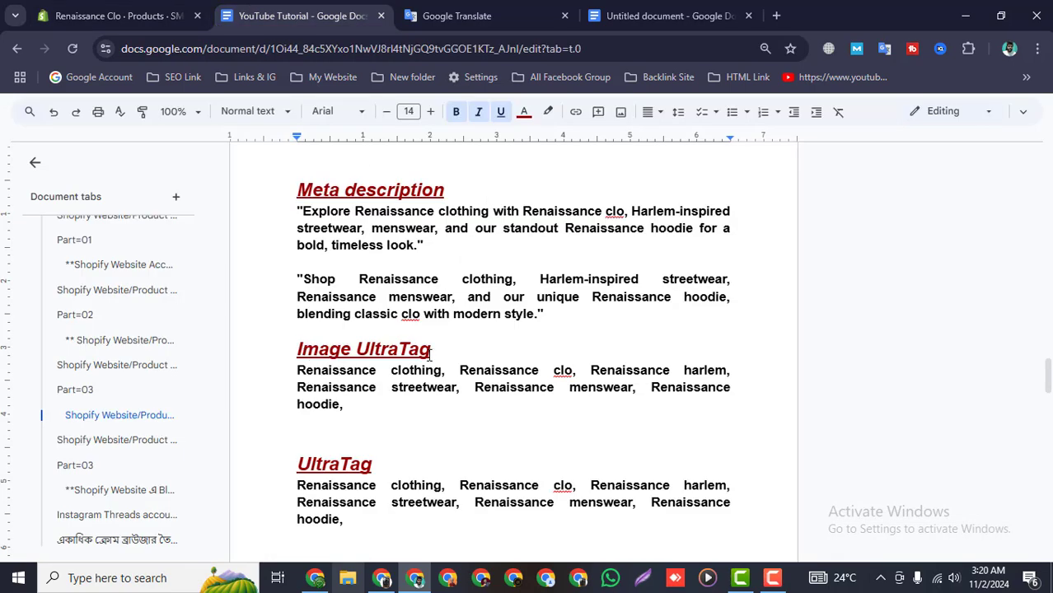
scroll(327, 459, down, 1)
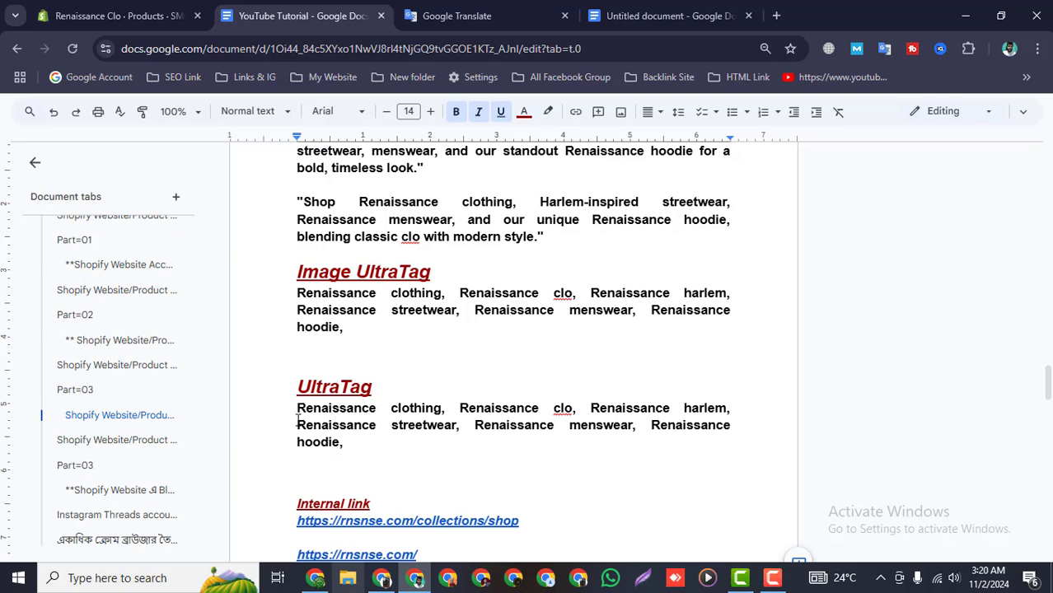
Step: Switch to the Shopify product, mark the Tags label in a screen capture, and discard the capture
click(104, 17)
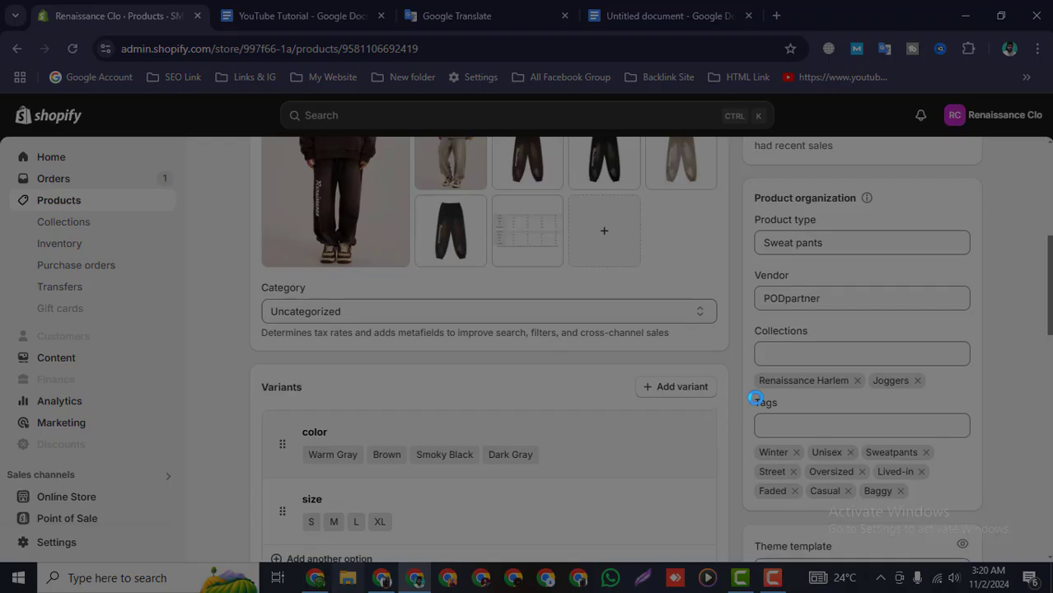
key(super+shift+s)
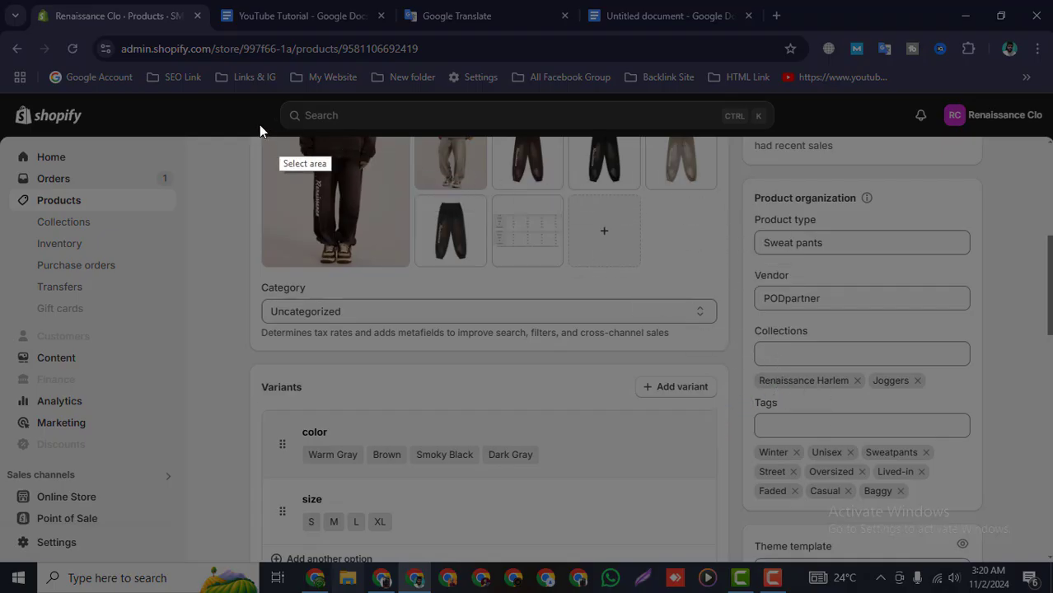
mouse_move(258, 125)
mouse_down()
mouse_move(1045, 450)
mouse_move(1044, 589)
mouse_move(1030, 557)
mouse_up()
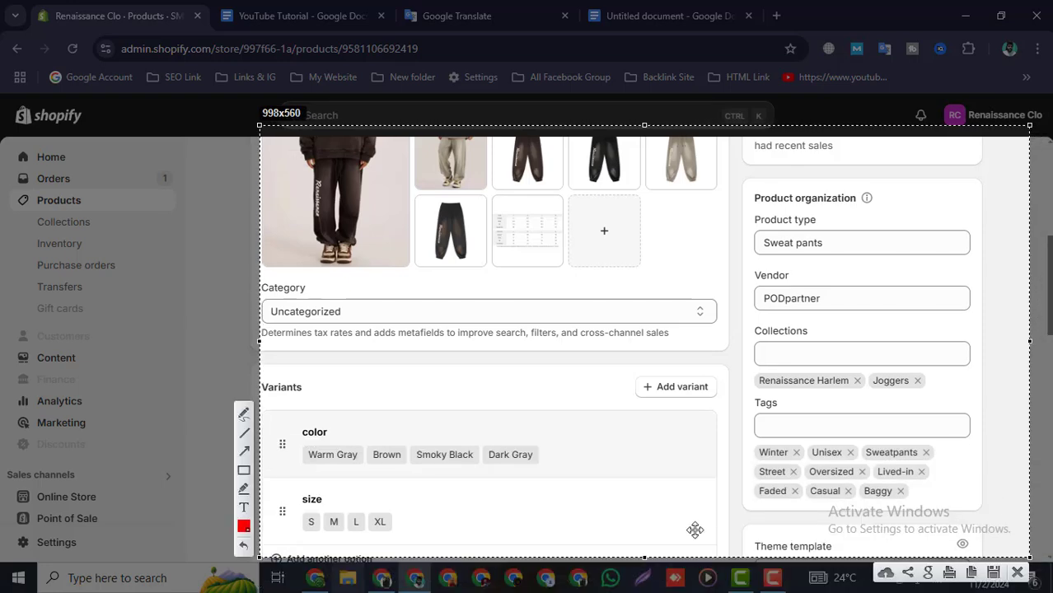
drag(753, 392, 785, 412)
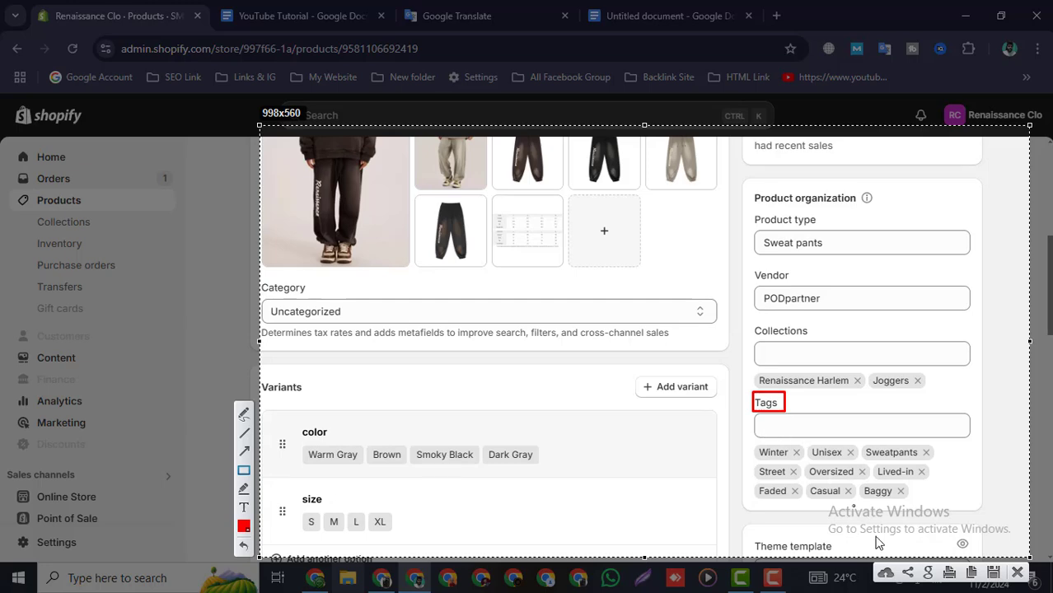
click(1018, 574)
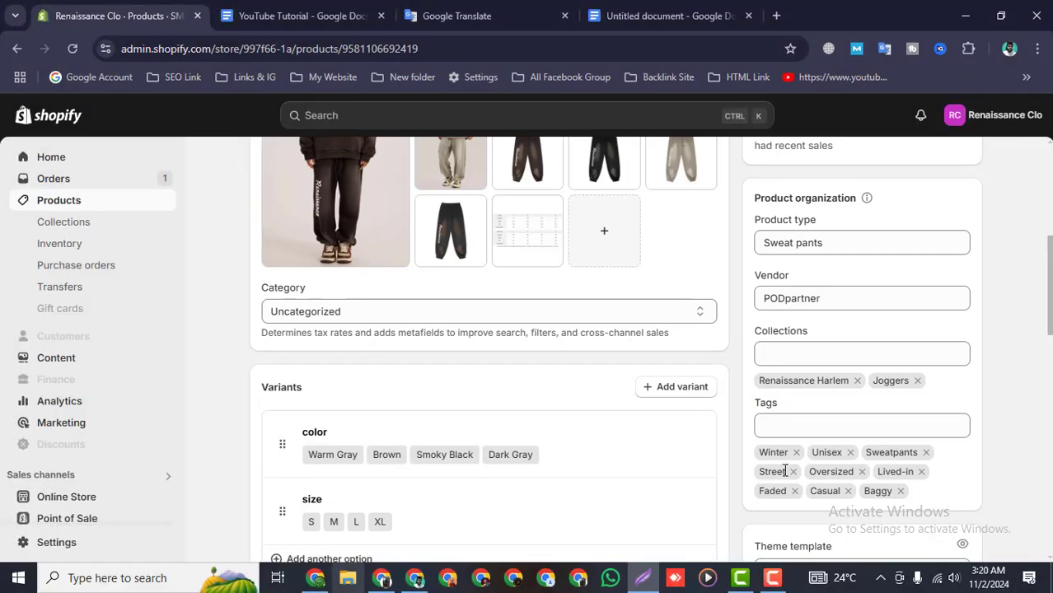
Step: Add "Renaissance clothing" as a new tag on the product
click(766, 425)
text(Renaissance clothing)
scroll(766, 388, down, 1)
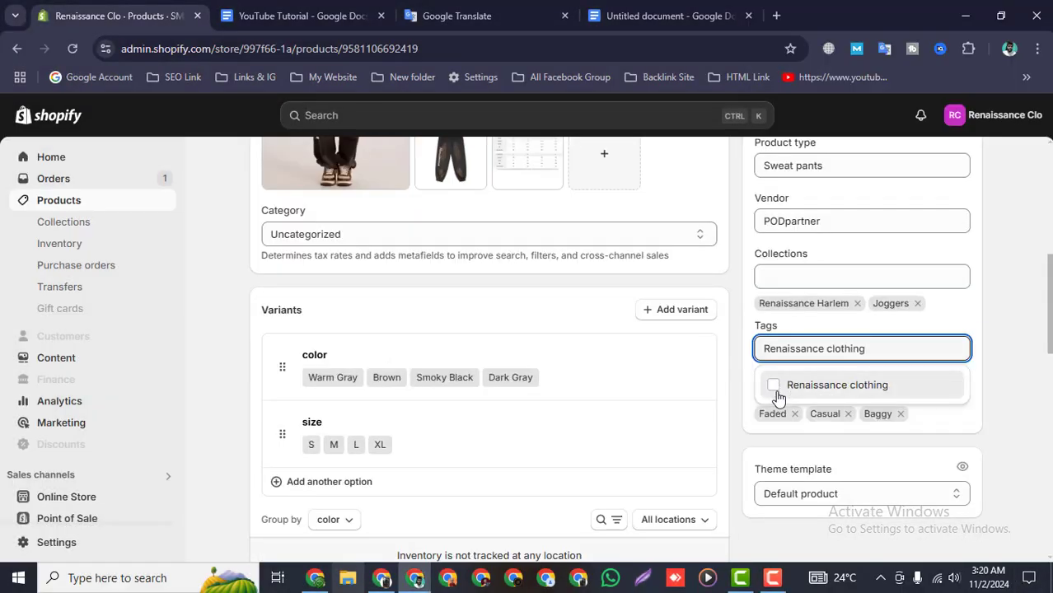
click(773, 386)
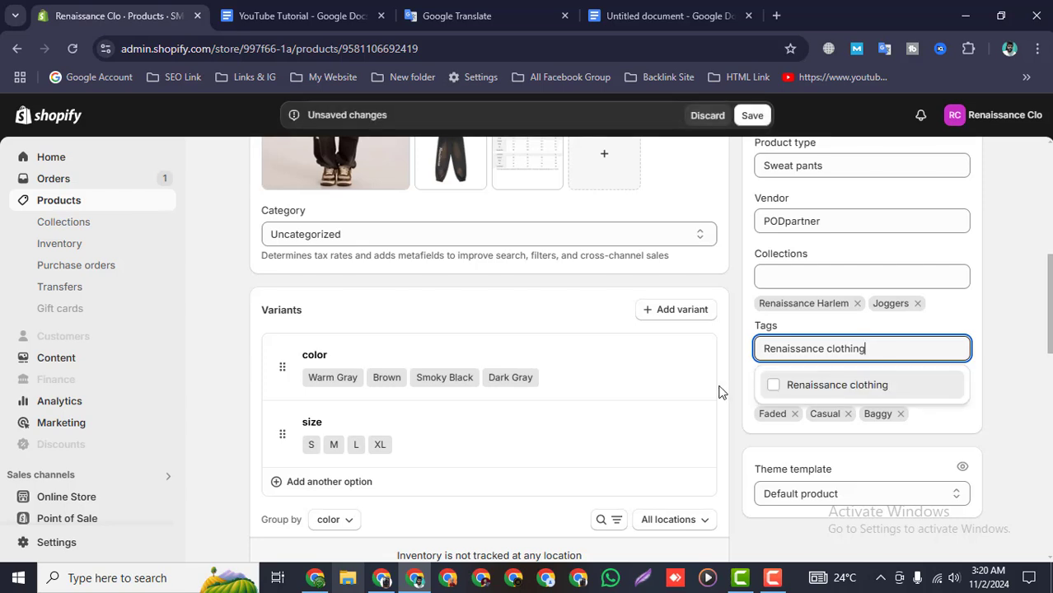
click(773, 386)
Step: Copy "Renaissance clo" from the UltraTag list in the Google Docs notes and add it as a tag on the Shopify product
click(303, 15)
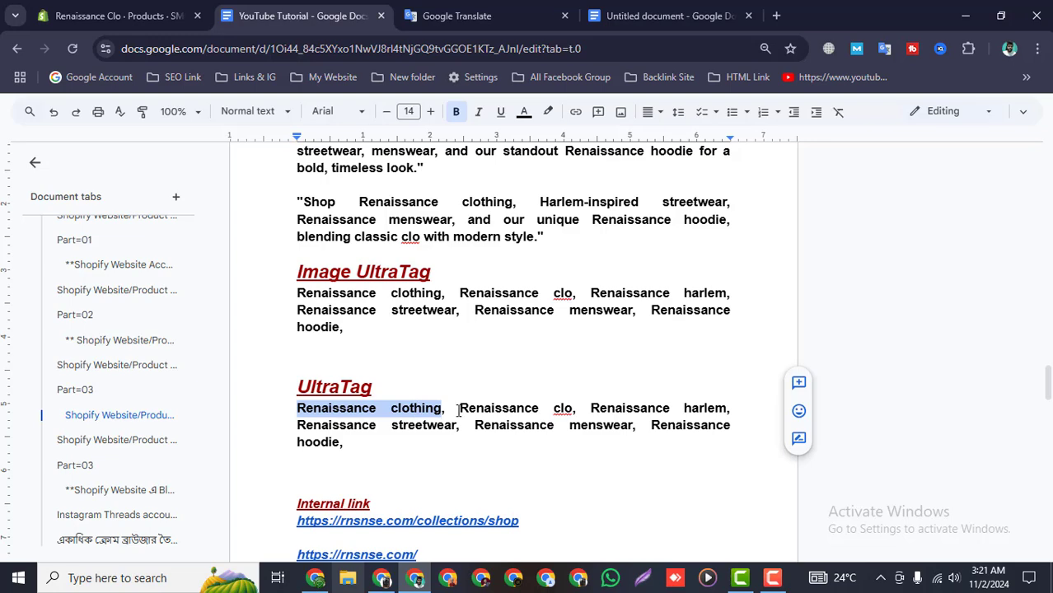
drag(459, 409, 574, 407)
key(ctrl+c)
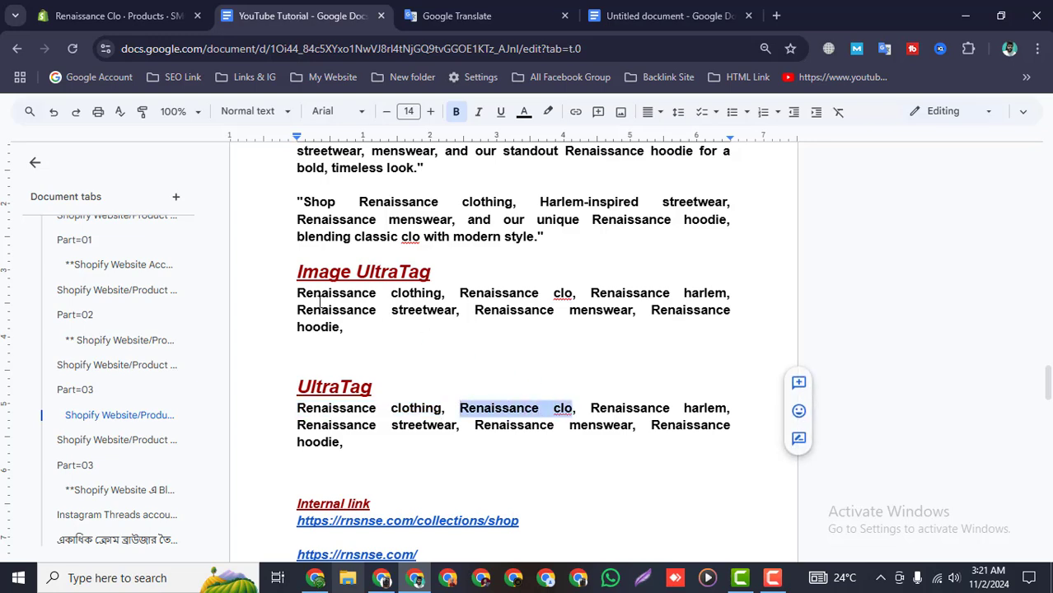
click(120, 16)
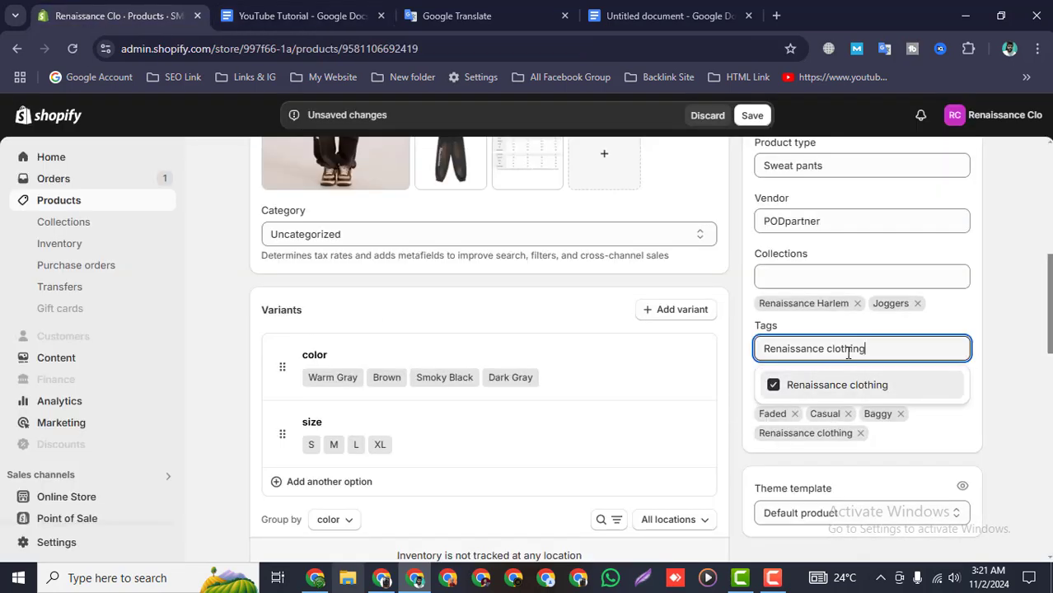
key(ctrl+a)
key(ctrl+v)
key(Return)
Step: Add the remaining UltraTag keywords from the notes as product tags: Renaissance harlem, Renaissance streetwear, Renaissance menswear and Renaissance hoodie
click(313, 17)
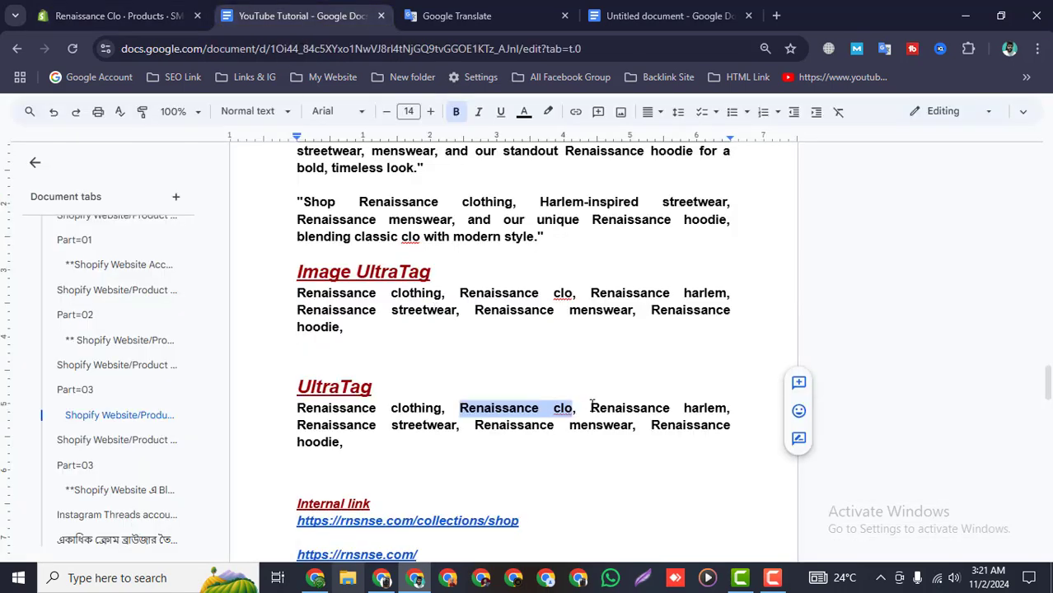
drag(590, 408, 731, 409)
key(ctrl+c)
key(ctrl+1)
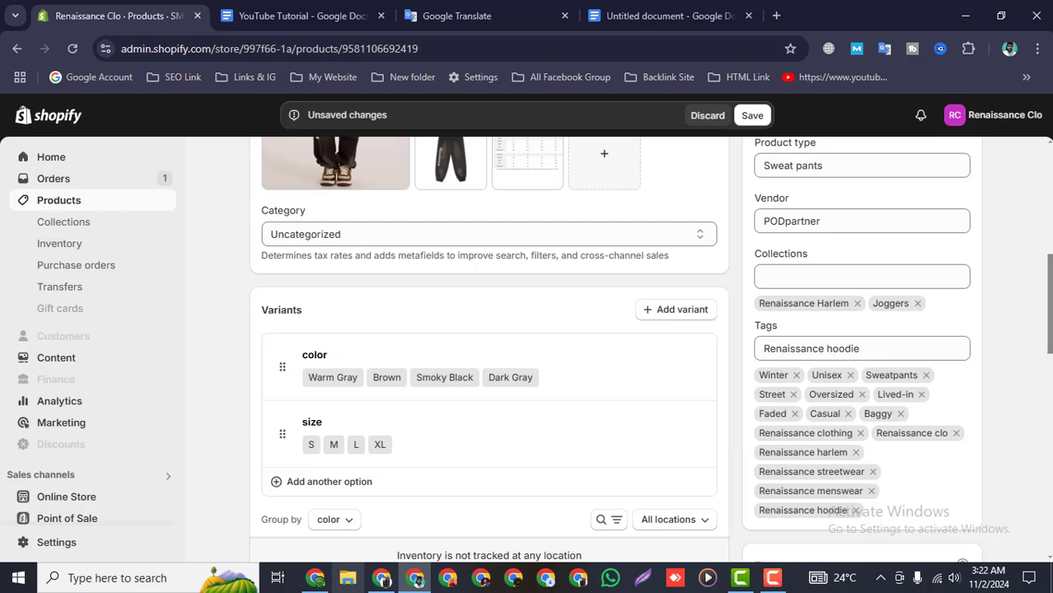
Step: Add the product title SMOKY LANGSTON JOGGERS as a tag on the product
scroll(749, 449, up, 5)
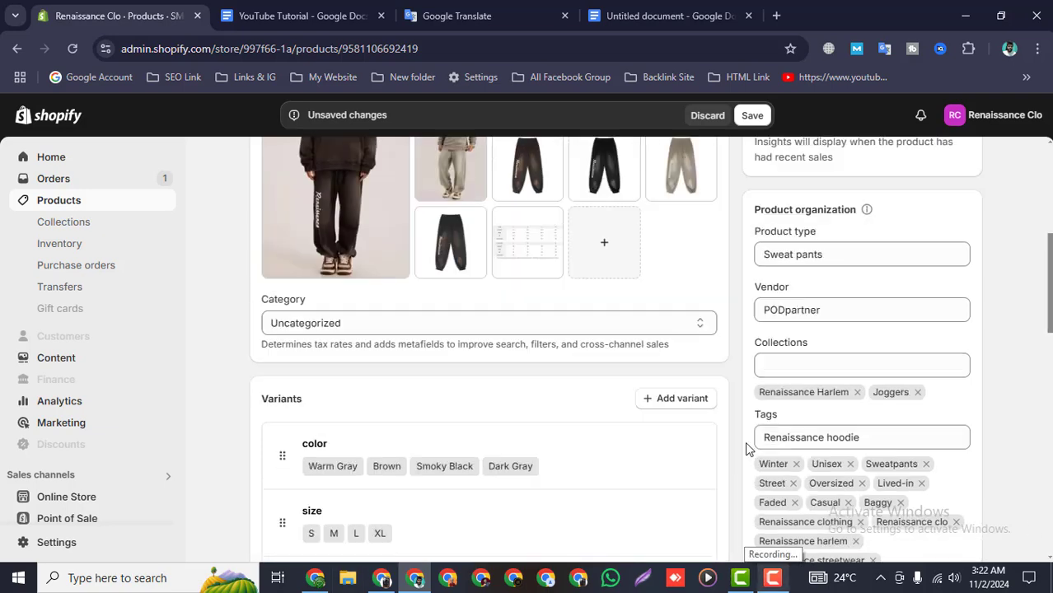
scroll(748, 447, up, 1)
triple_click(328, 238)
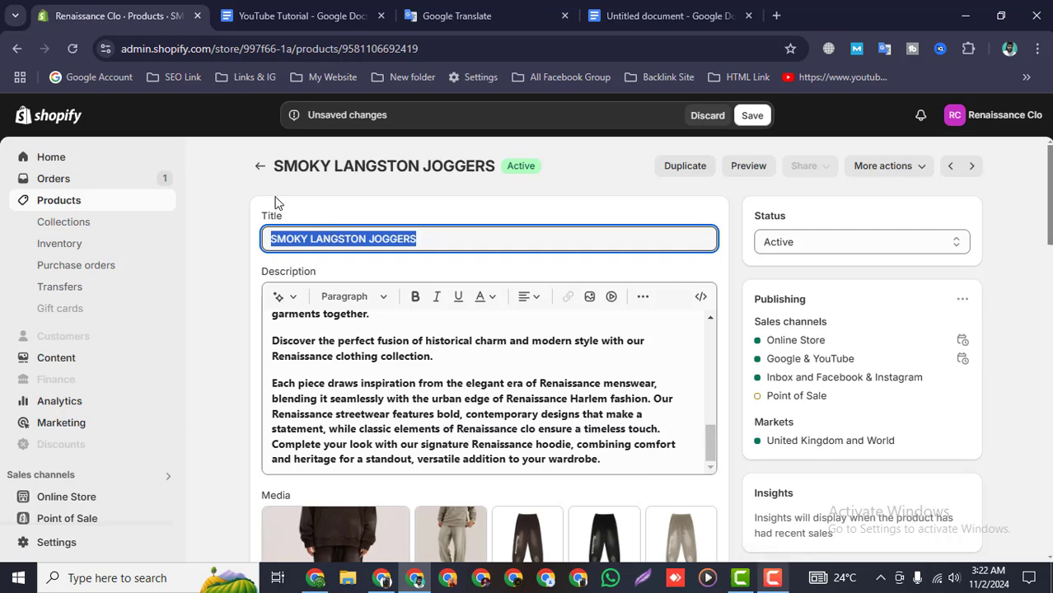
scroll(736, 305, down, 6)
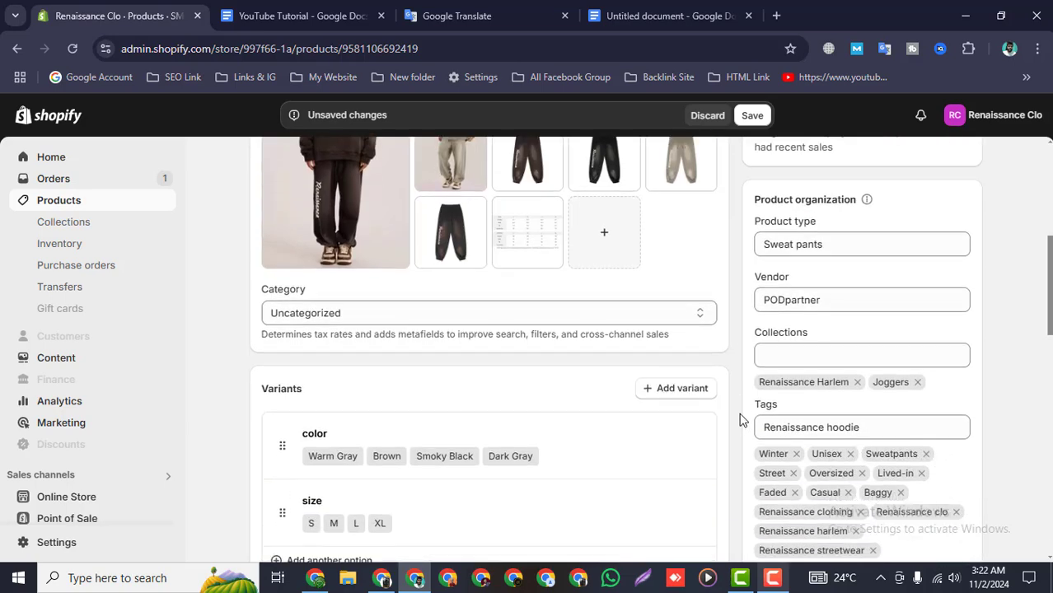
triple_click(797, 349)
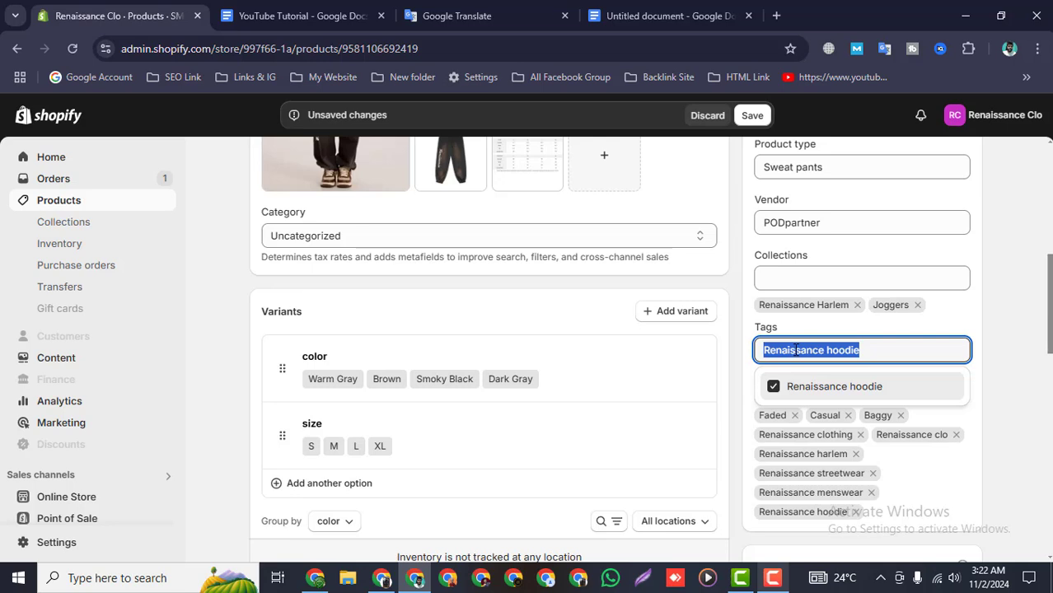
key(ctrl+v)
click(777, 392)
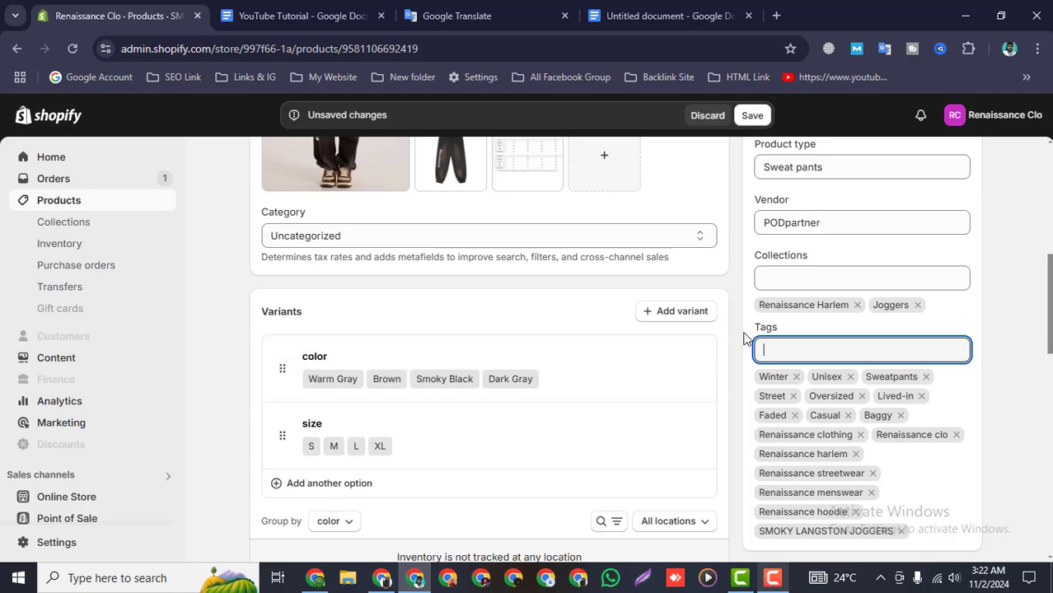
Step: Switch to the Google Docs notes and review the Part=03 sections from Main keyword through External link
key(ctrl+Tab)
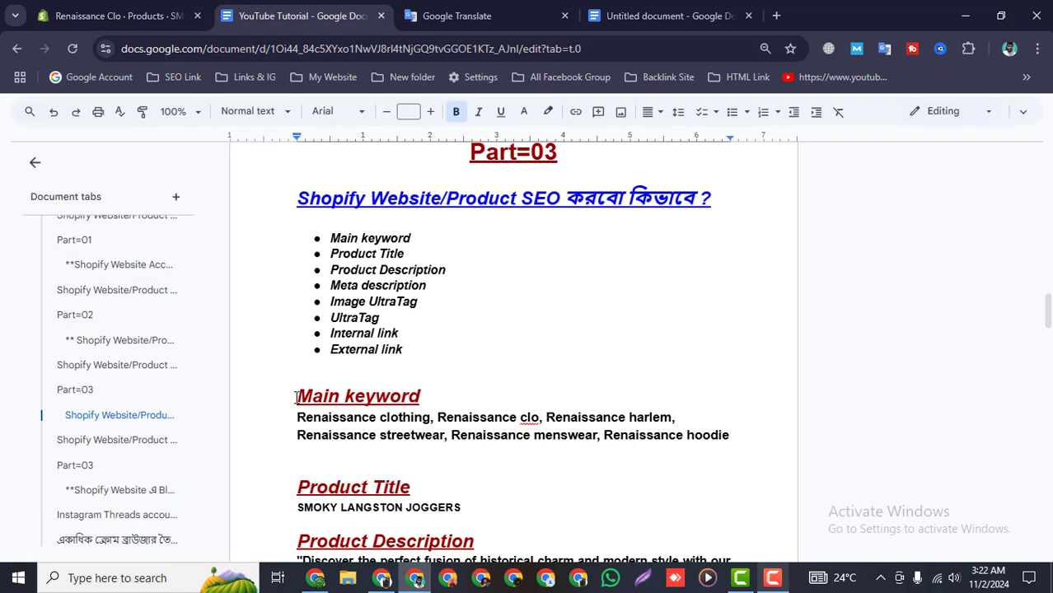
scroll(321, 402, down, 2)
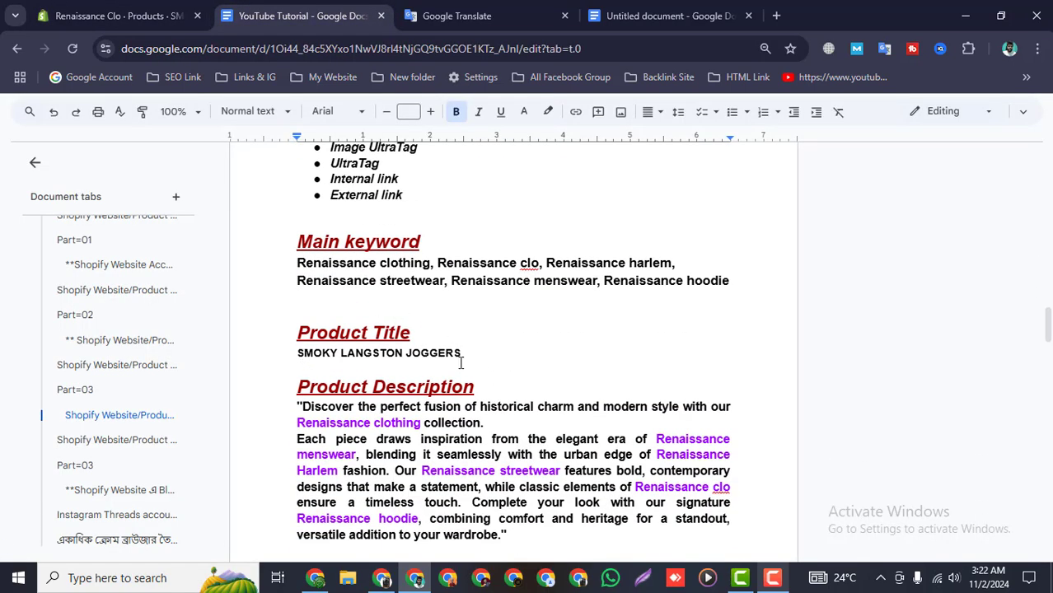
scroll(354, 344, down, 1)
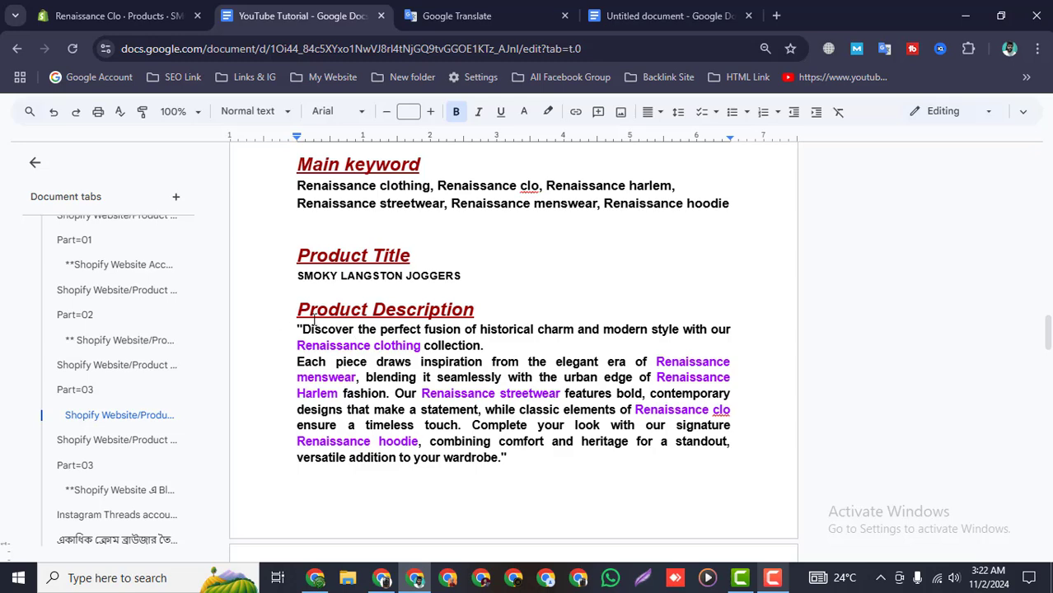
scroll(313, 323, down, 4)
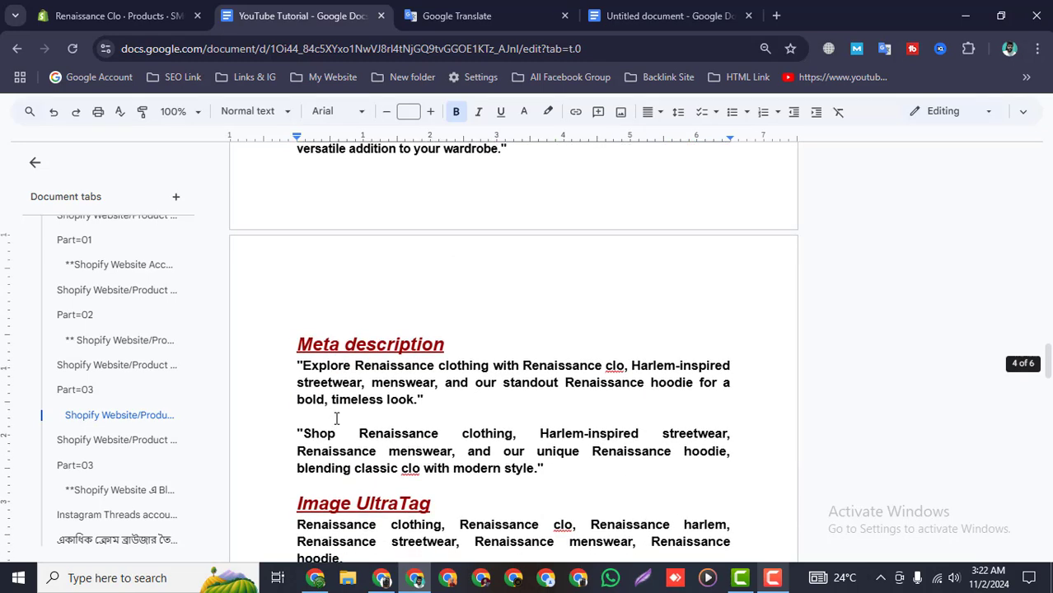
scroll(336, 419, down, 2)
scroll(461, 466, down, 3)
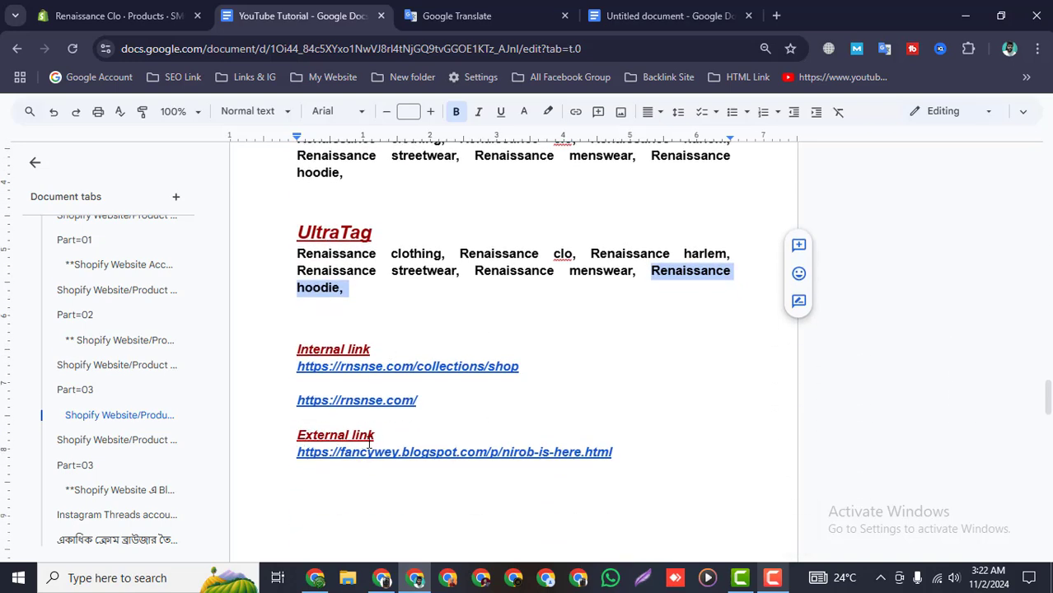
scroll(375, 442, up, 4)
Step: Copy the Image UltraTag keywords up to "Renaissance hoodie" from the notes and paste them into Google Translate's source text
click(273, 446)
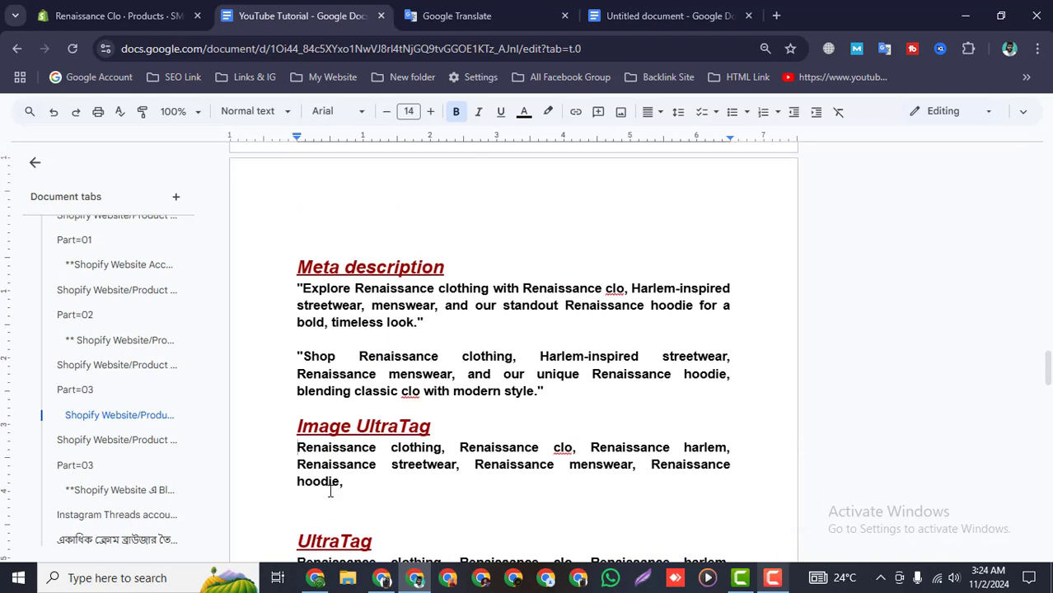
drag(343, 484, 295, 458)
key(ctrl+c)
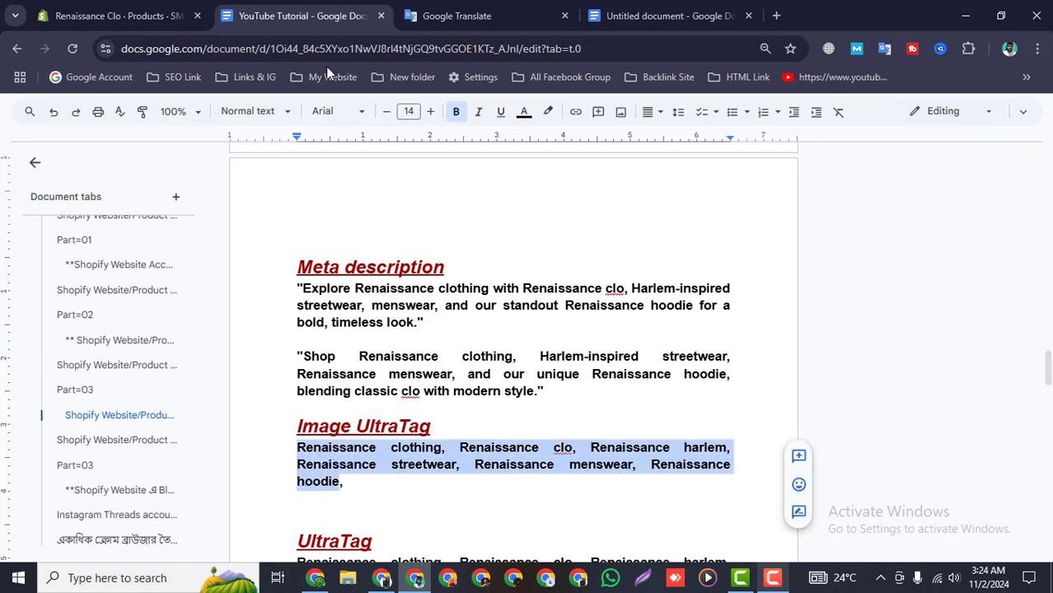
click(457, 18)
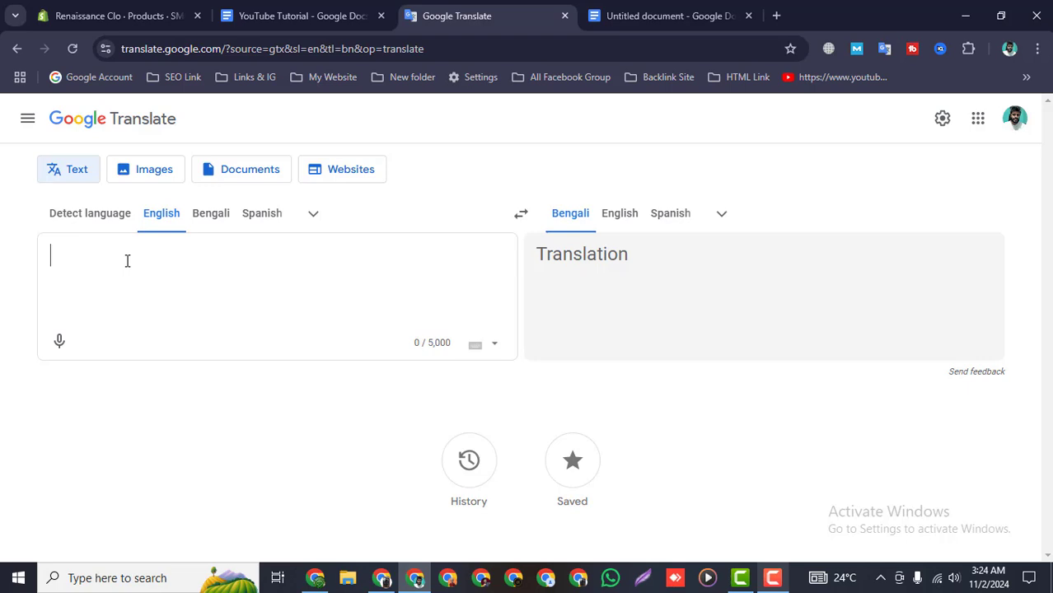
key(ctrl+v)
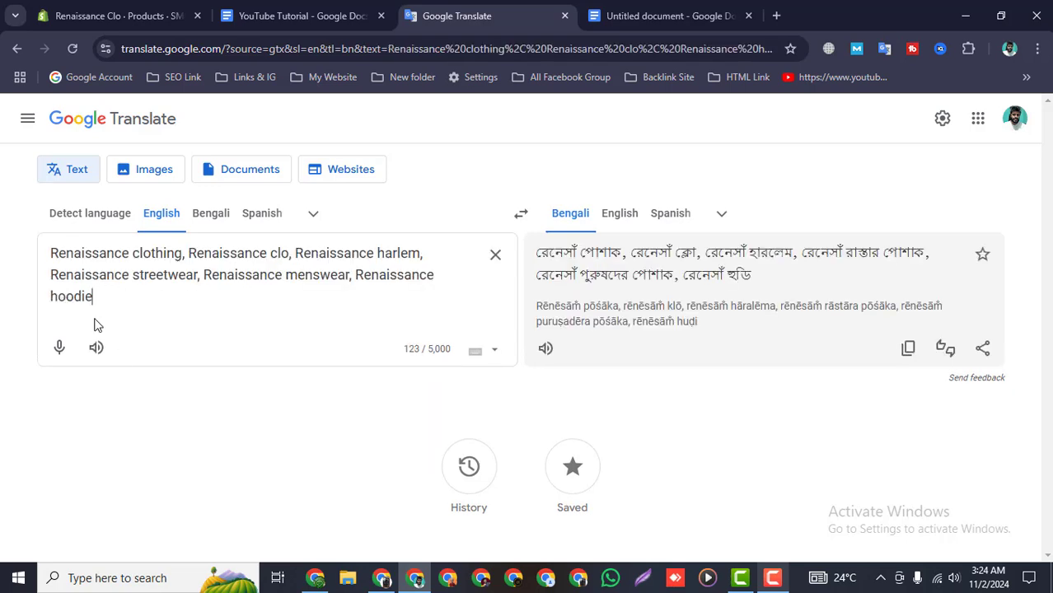
Step: Copy the Shopify product title and insert "SMOKY LANGSTON JOGGERS," on its own line above the keywords in Google Translate
click(82, 18)
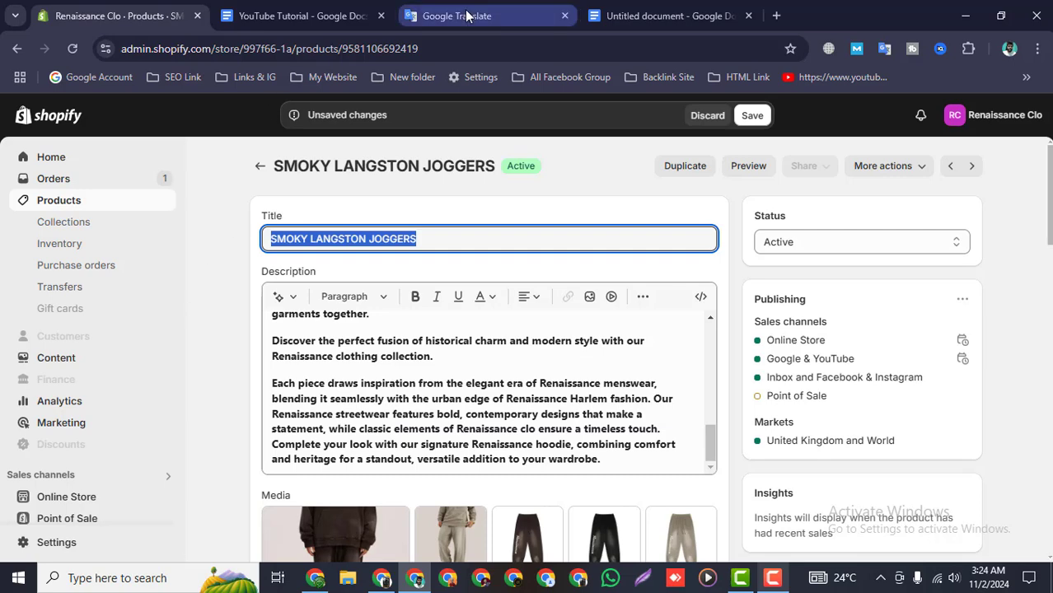
scroll(342, 346, down, 2)
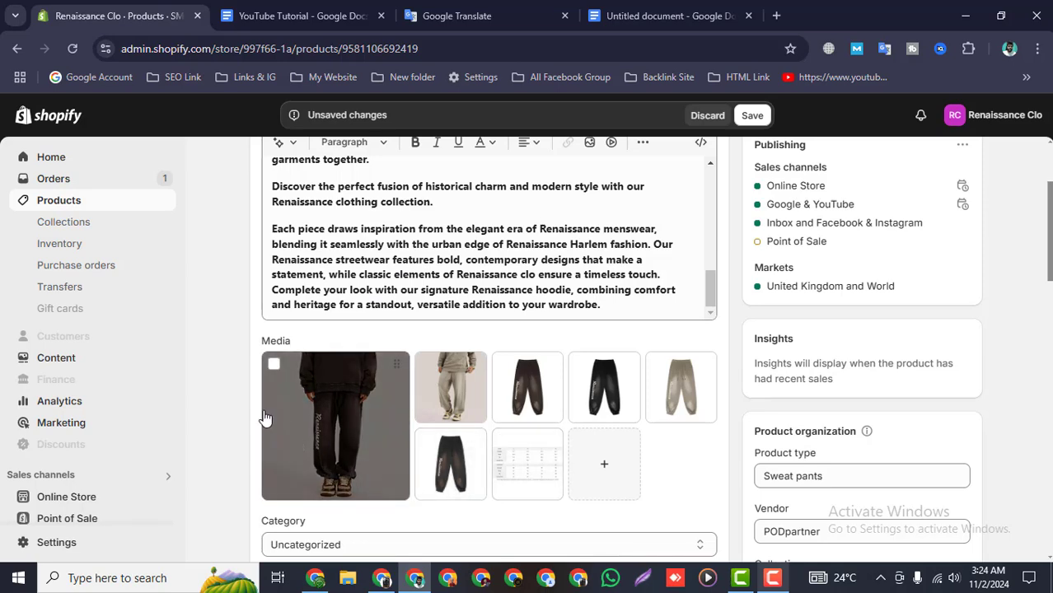
scroll(247, 395, up, 2)
triple_click(328, 240)
key(ctrl+c)
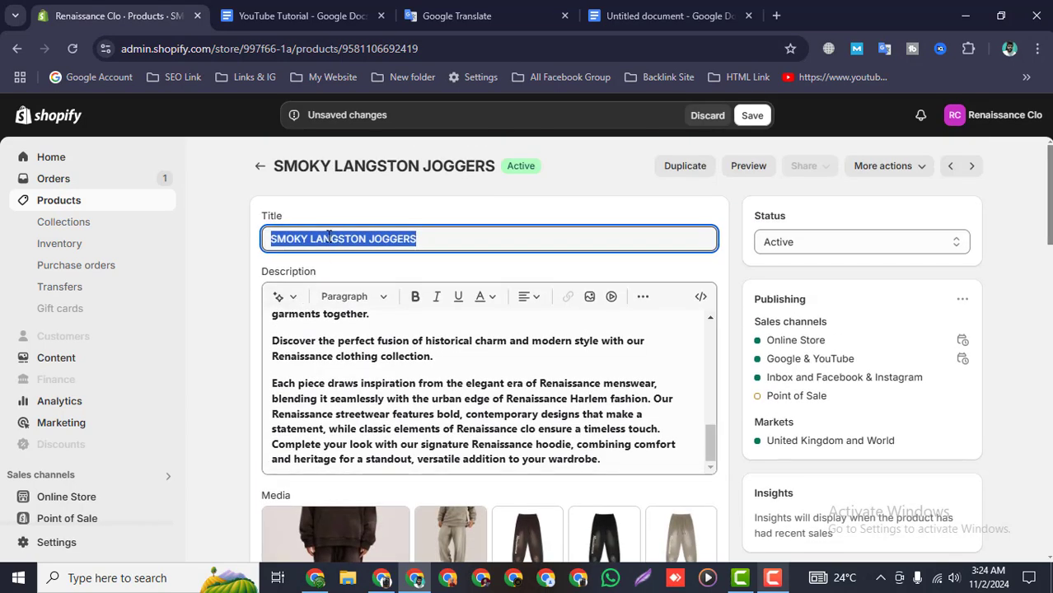
click(449, 16)
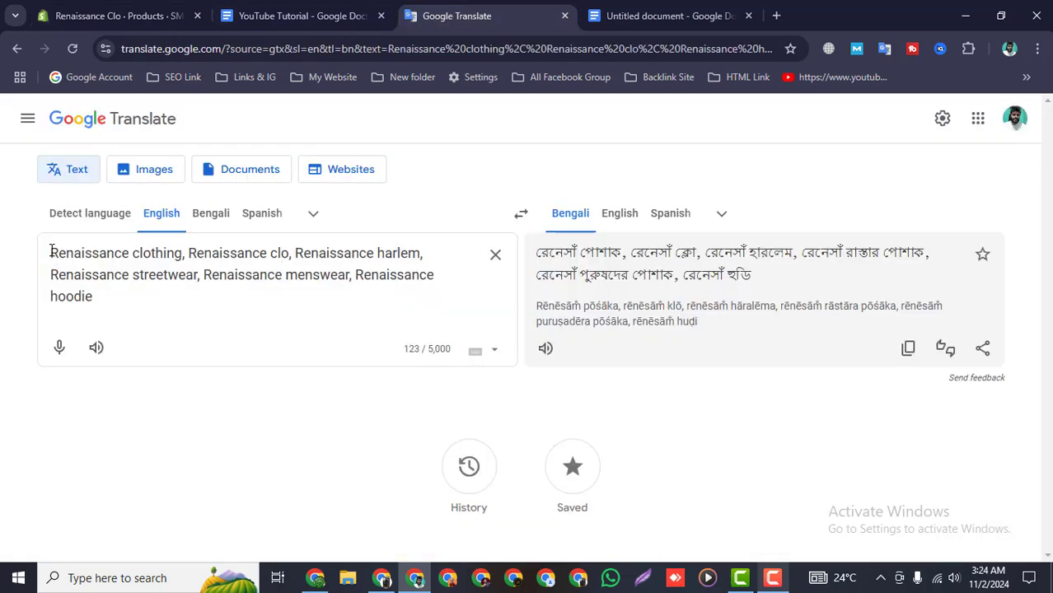
click(51, 253)
key(ctrl+v)
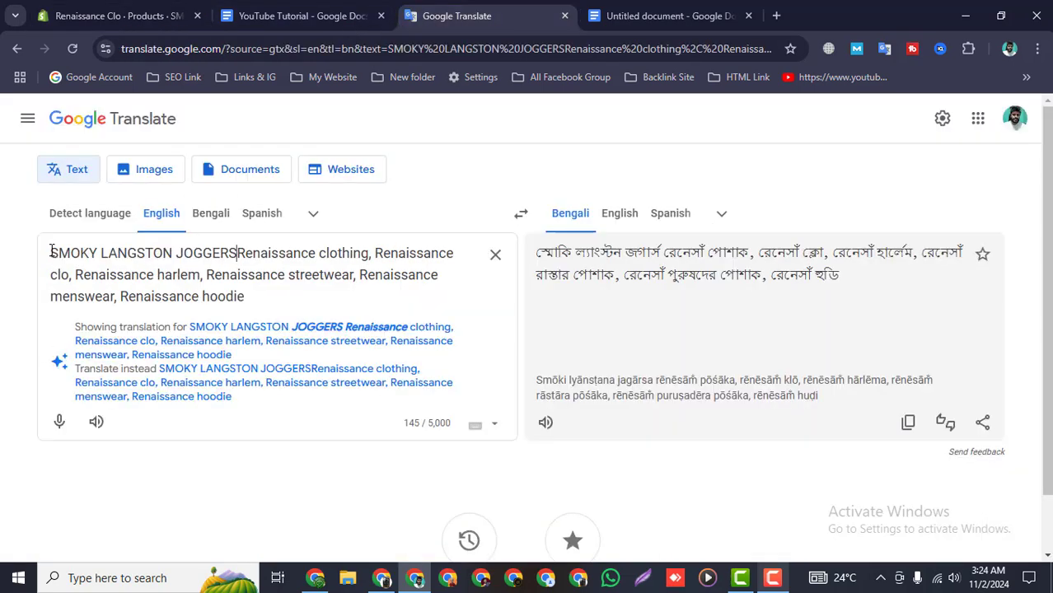
key(Return)
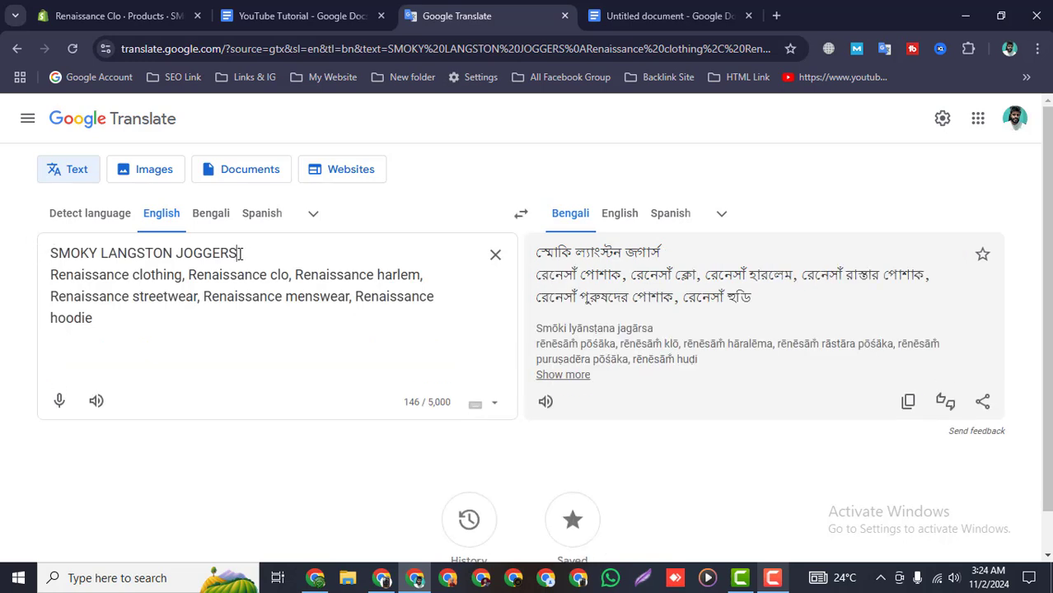
text(,)
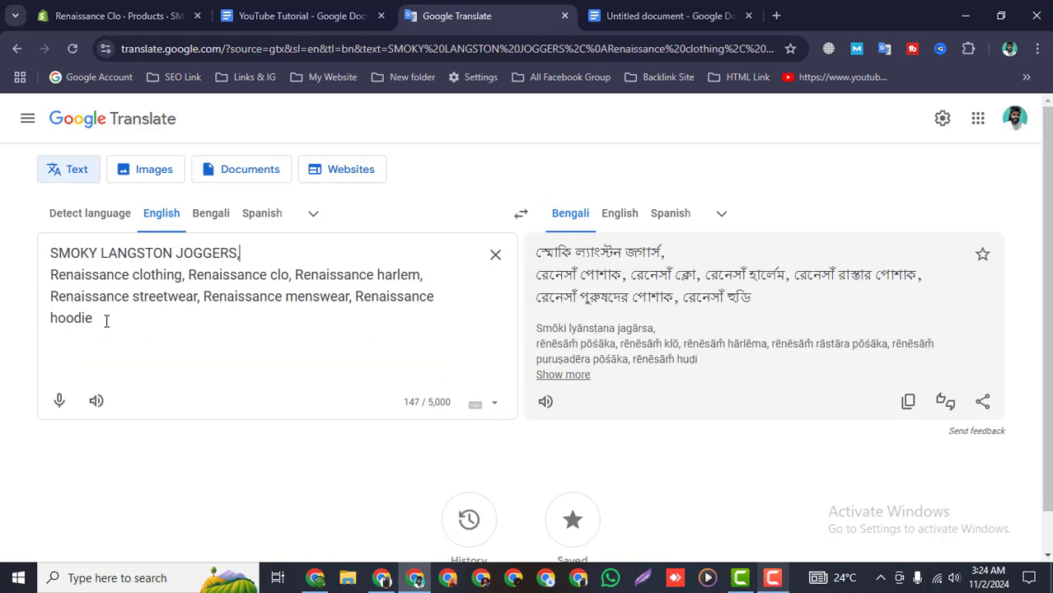
Step: Mark the SMOKY LANGSTON JOGGERS line with a red rectangle in a screen capture of the source text, and discard the capture
drag(105, 317, 30, 263)
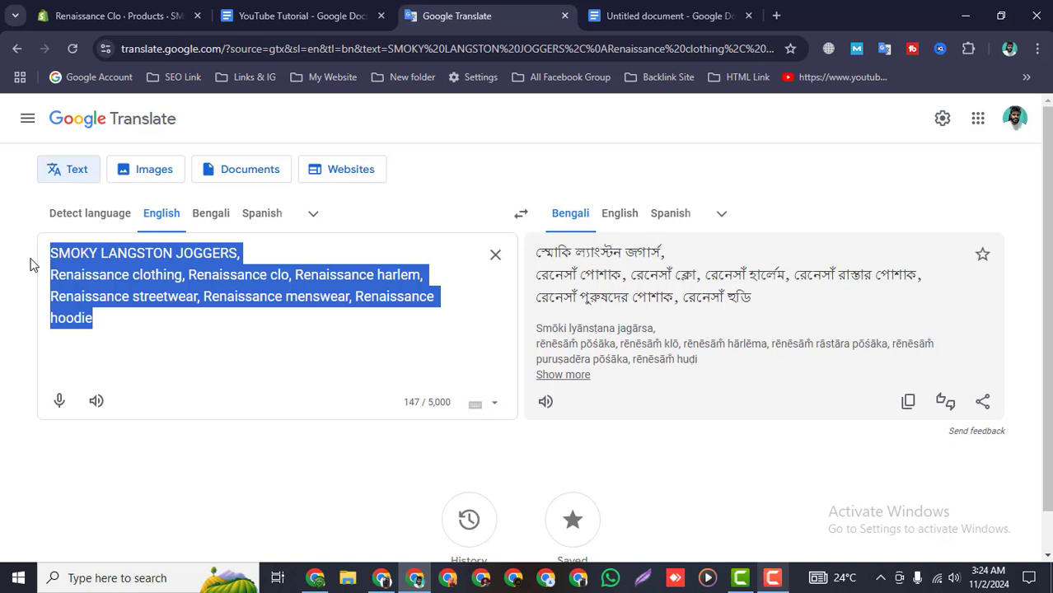
click(243, 261)
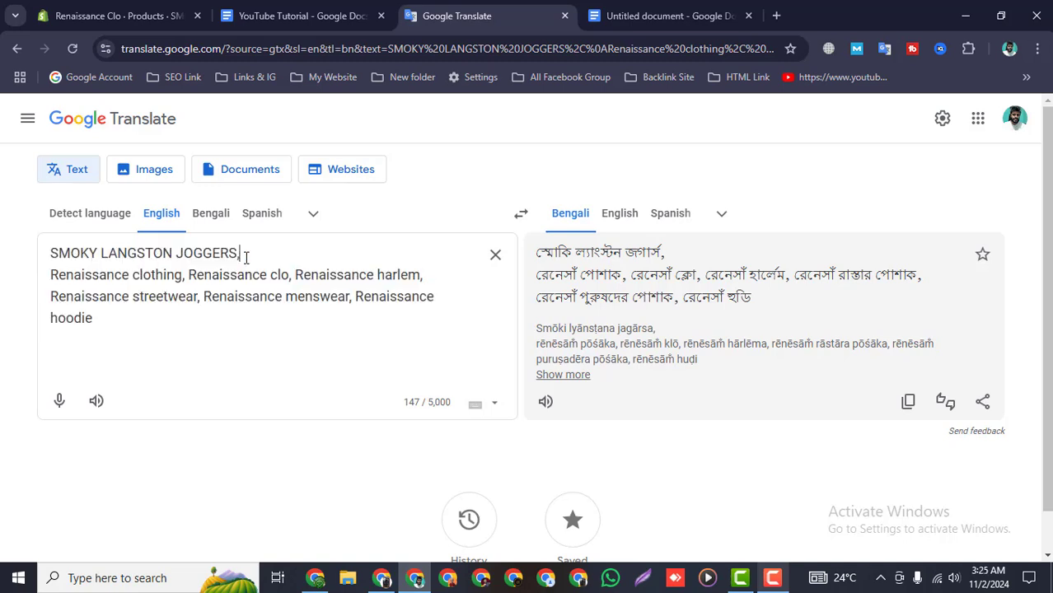
key(Print)
drag(2, 224, 515, 363)
click(528, 274)
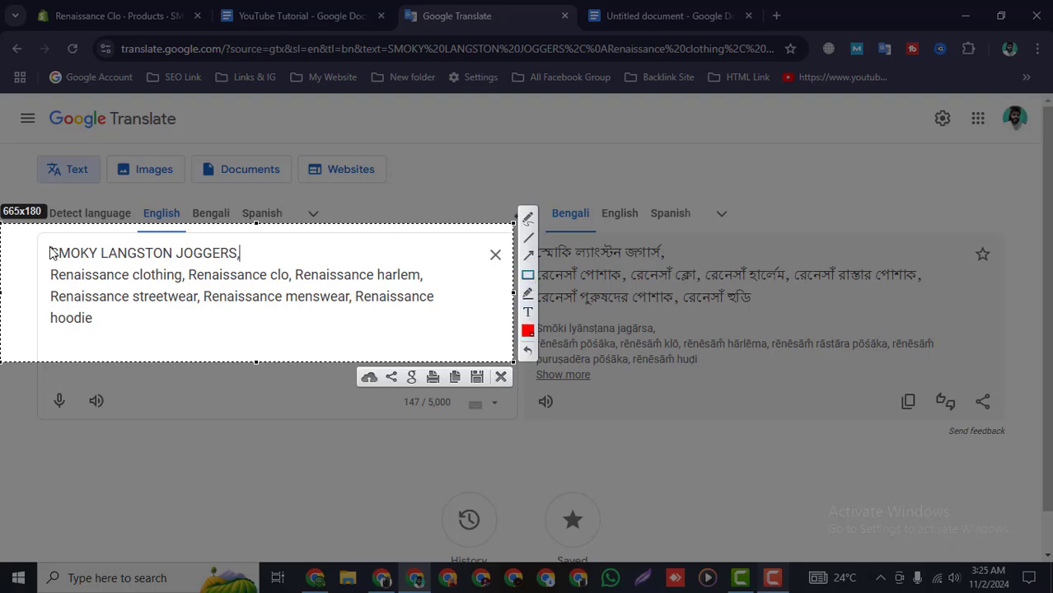
drag(46, 245, 251, 262)
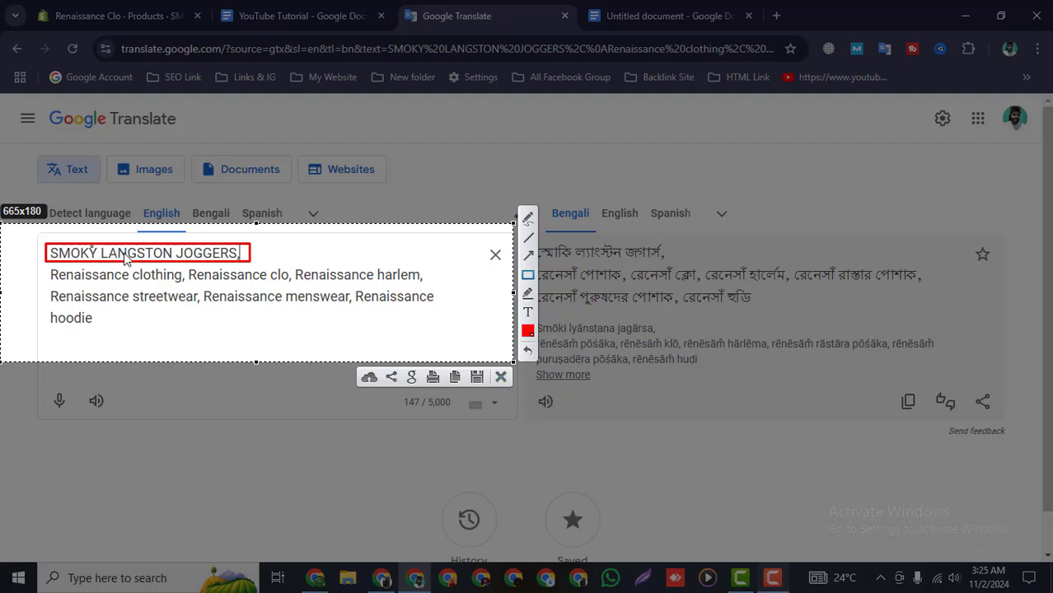
click(498, 376)
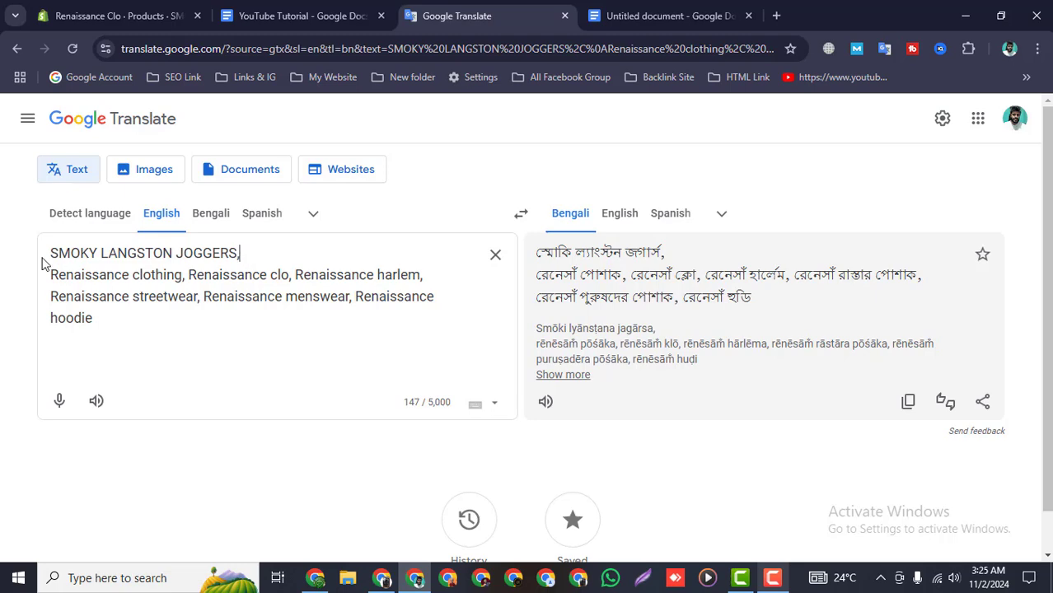
Step: Compare the SMOKY LANGSTON JOGGERS line and keywords in Google Translate with the Shopify product title and the Image UltraTag notes
drag(250, 253, 2, 266)
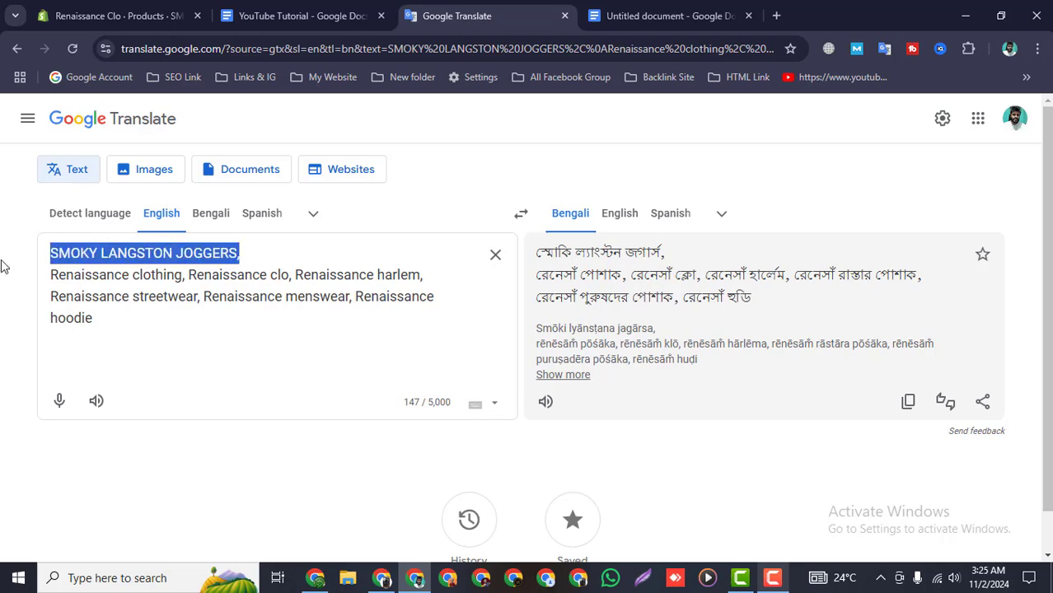
click(83, 16)
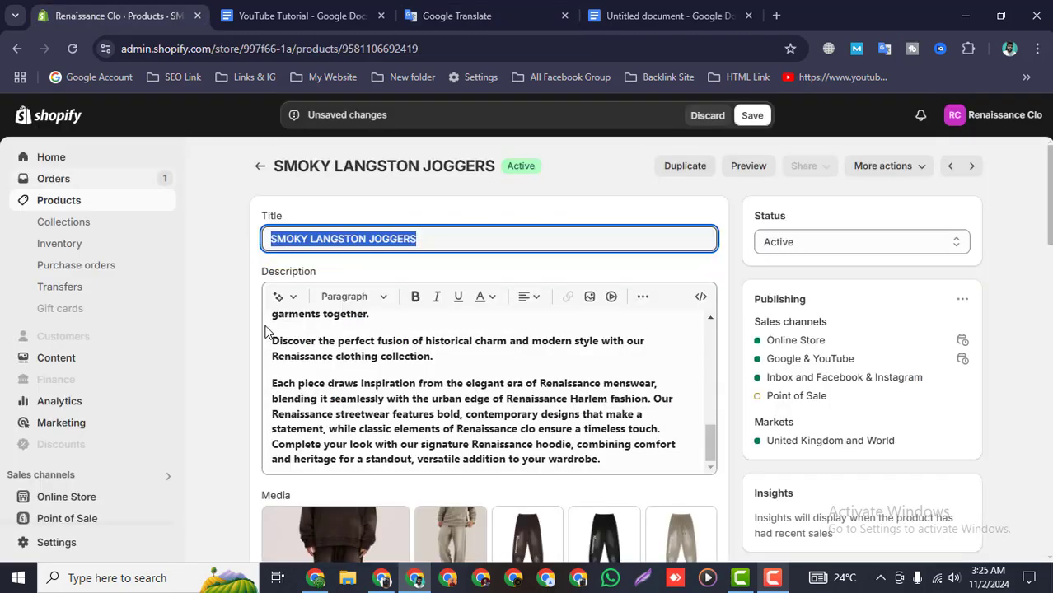
click(264, 17)
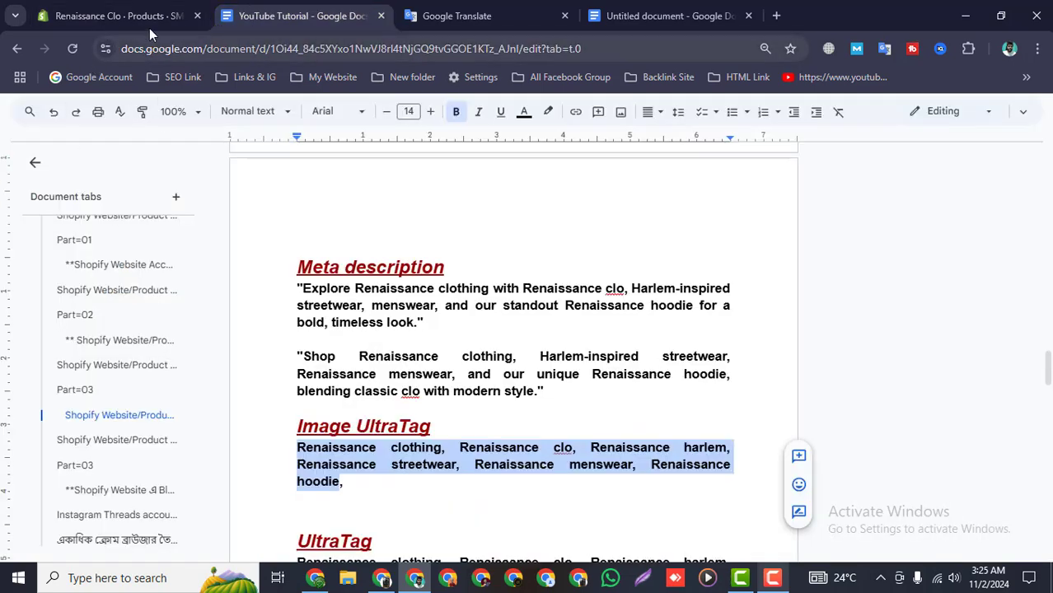
click(461, 16)
drag(254, 250, 25, 260)
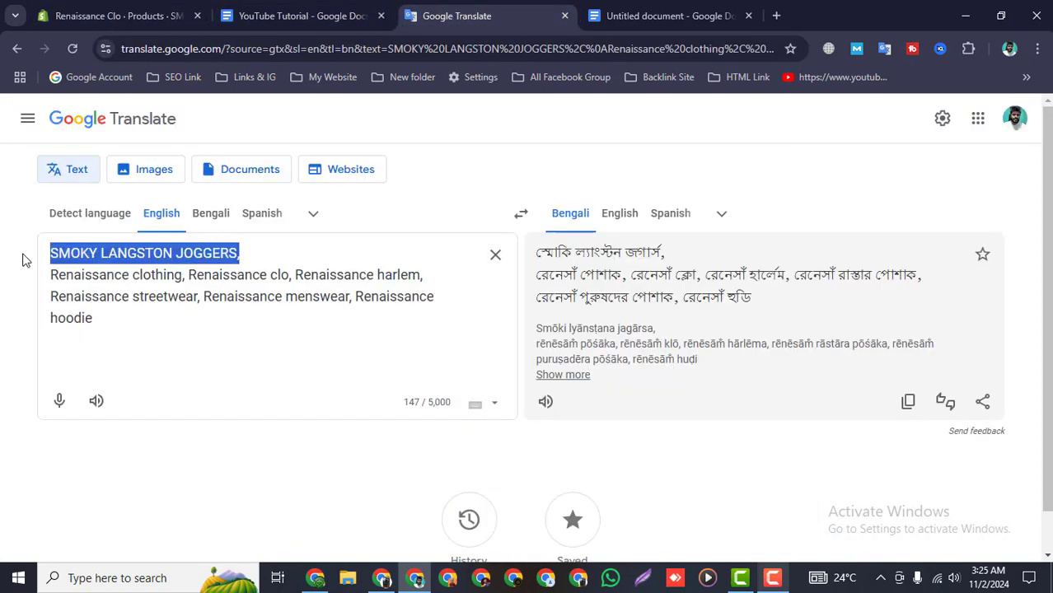
drag(108, 322, 49, 277)
click(232, 256)
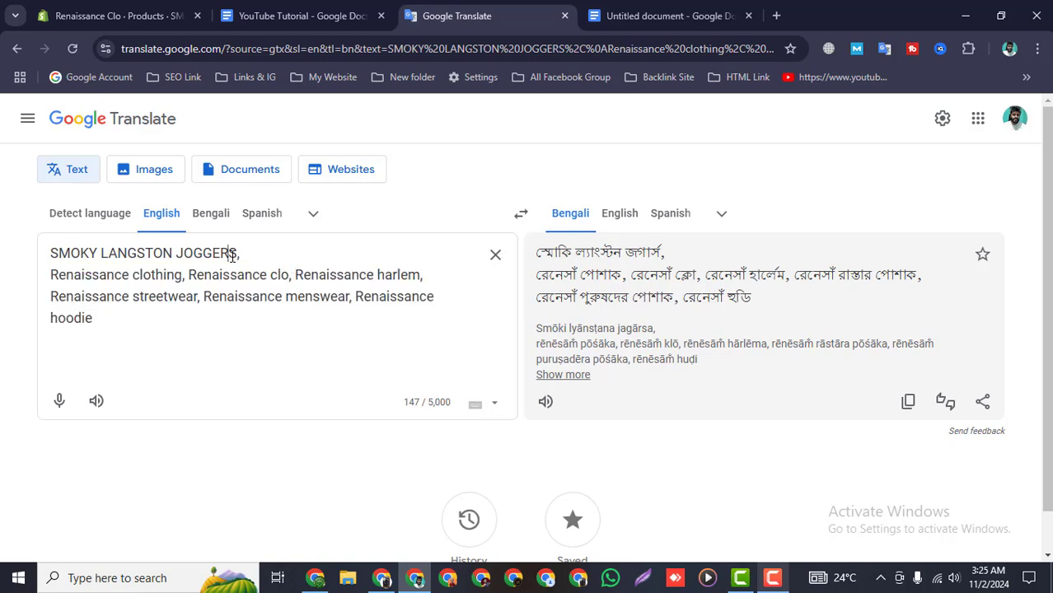
drag(256, 257, 23, 259)
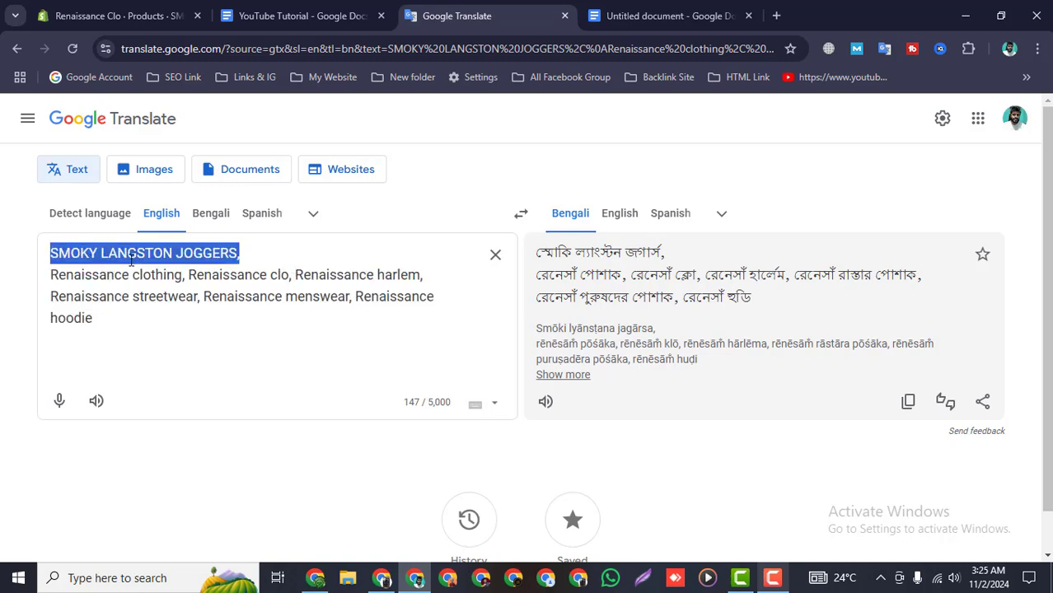
Step: Copy the product title and all keywords from Google Translate's source text, and save the unsaved product changes in Shopify
drag(105, 327, 51, 254)
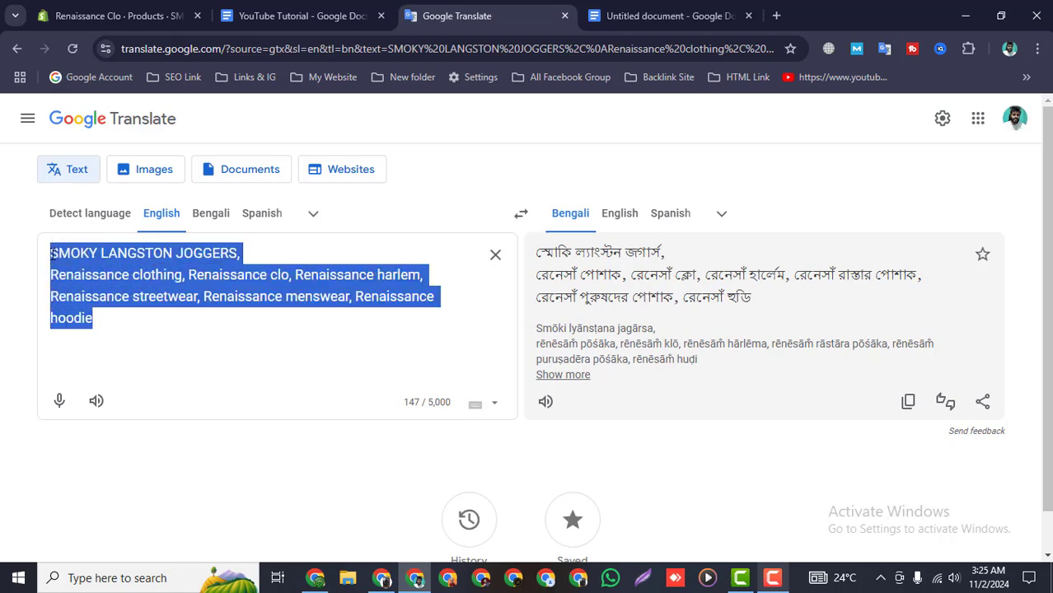
click(119, 16)
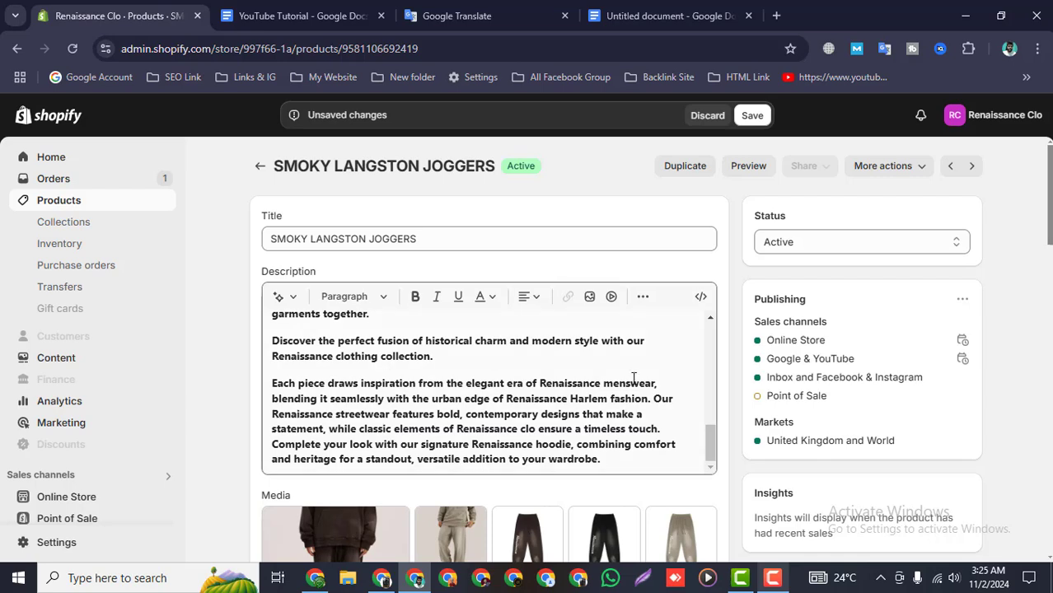
scroll(736, 319, down, 4)
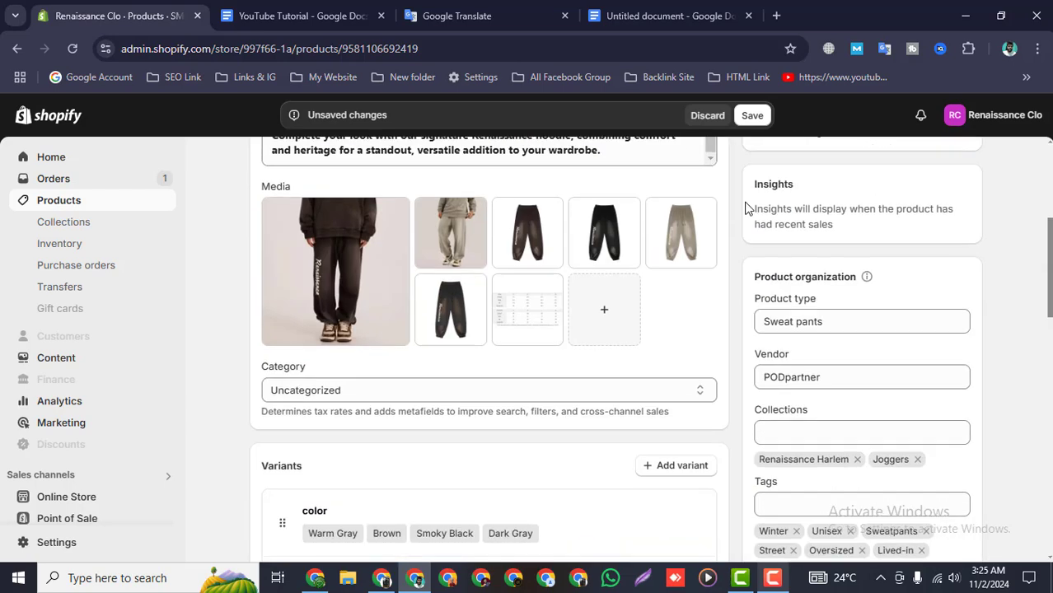
click(751, 122)
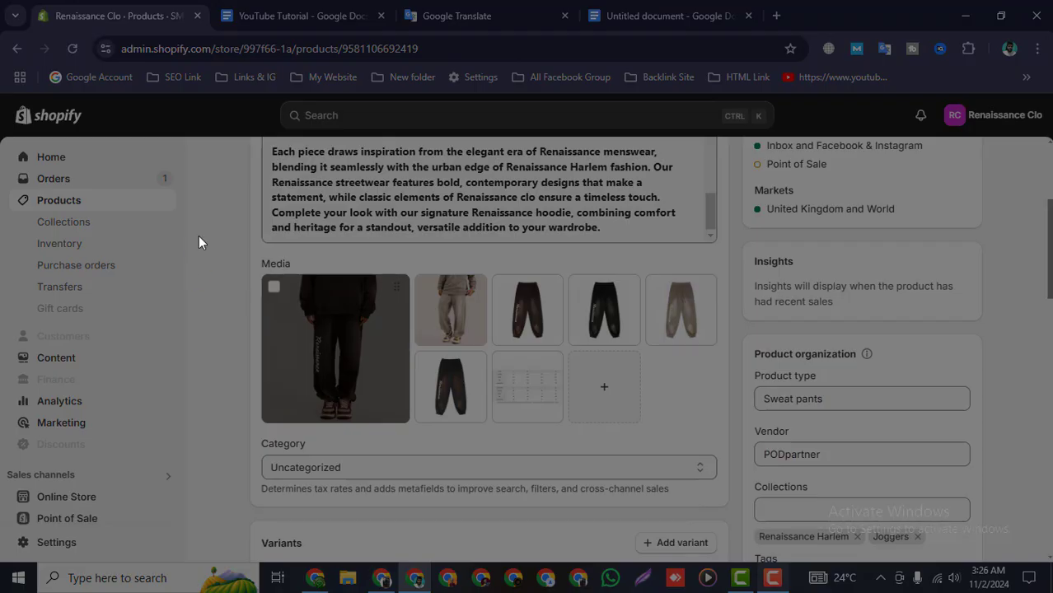
Step: Frame the product's Media section in a screen capture, discard the capture, and open the first product image
drag(202, 234, 779, 455)
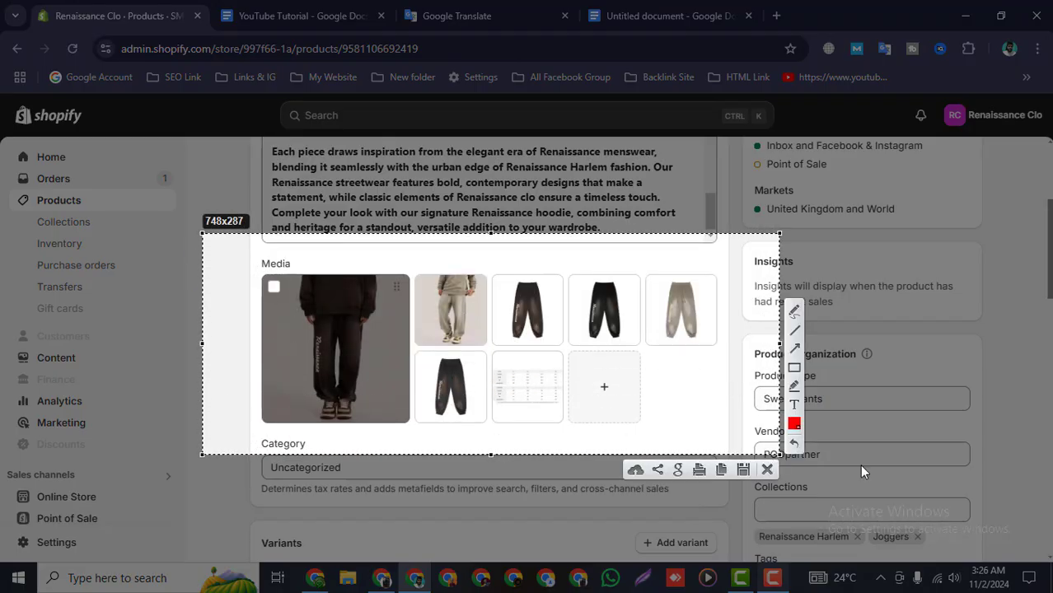
click(767, 470)
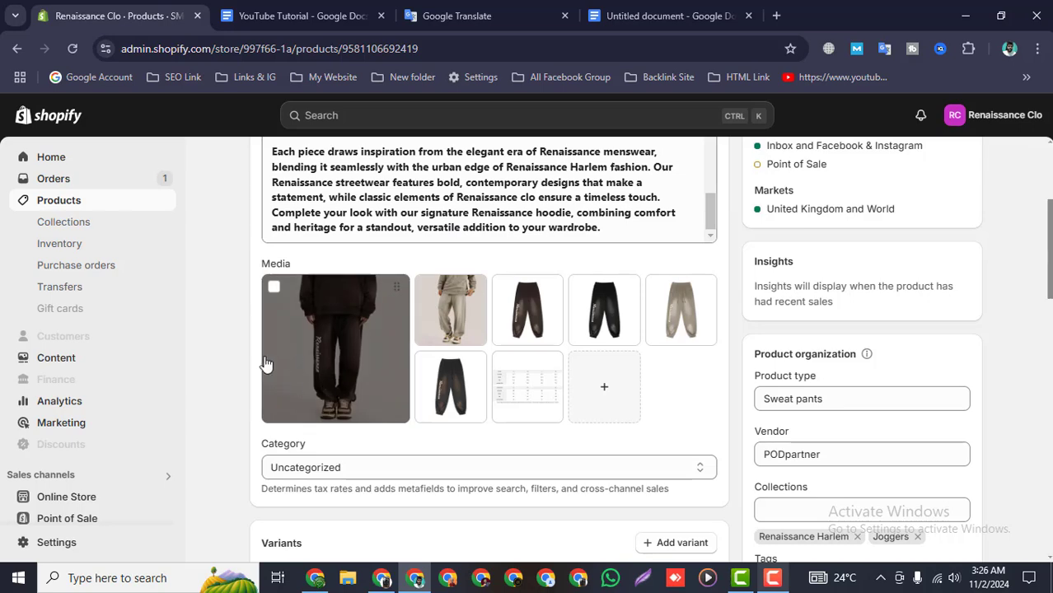
click(333, 360)
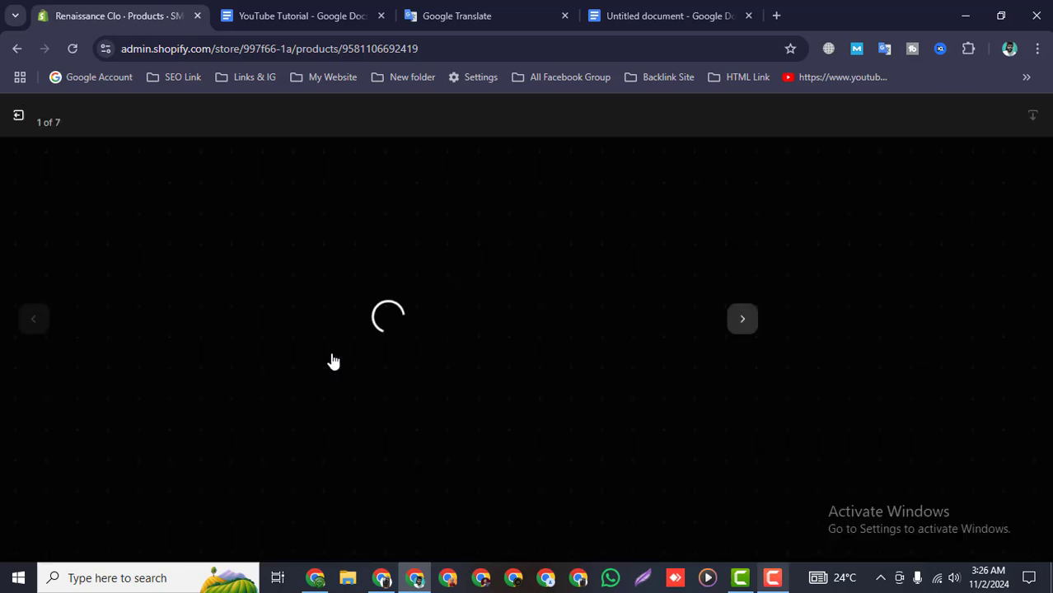
Step: Mark the image, its name and the Alt text label with red rectangles in a screen capture, and discard the capture
key(Print)
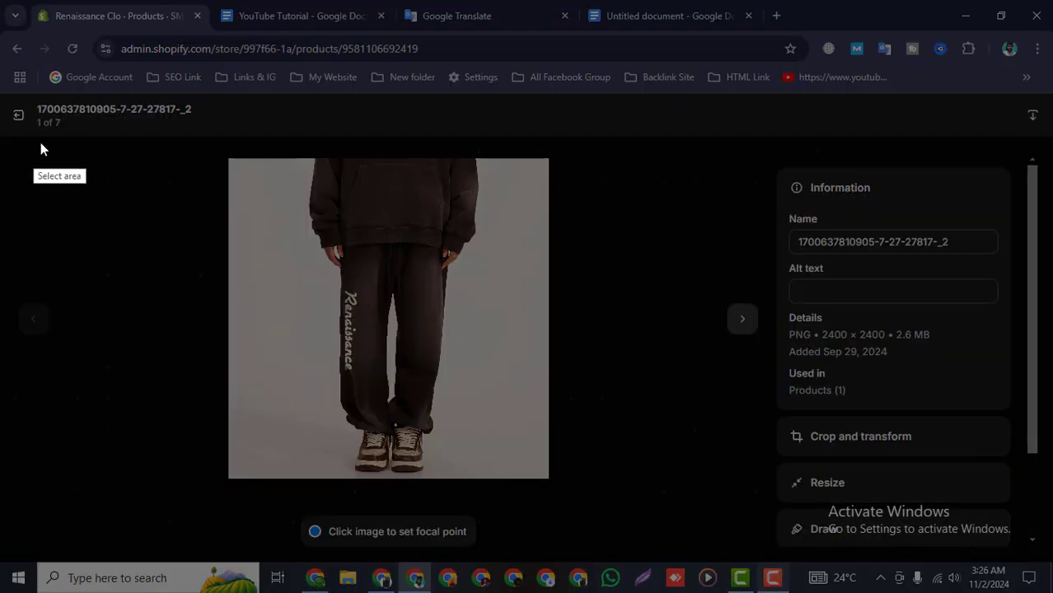
drag(10, 104, 1013, 540)
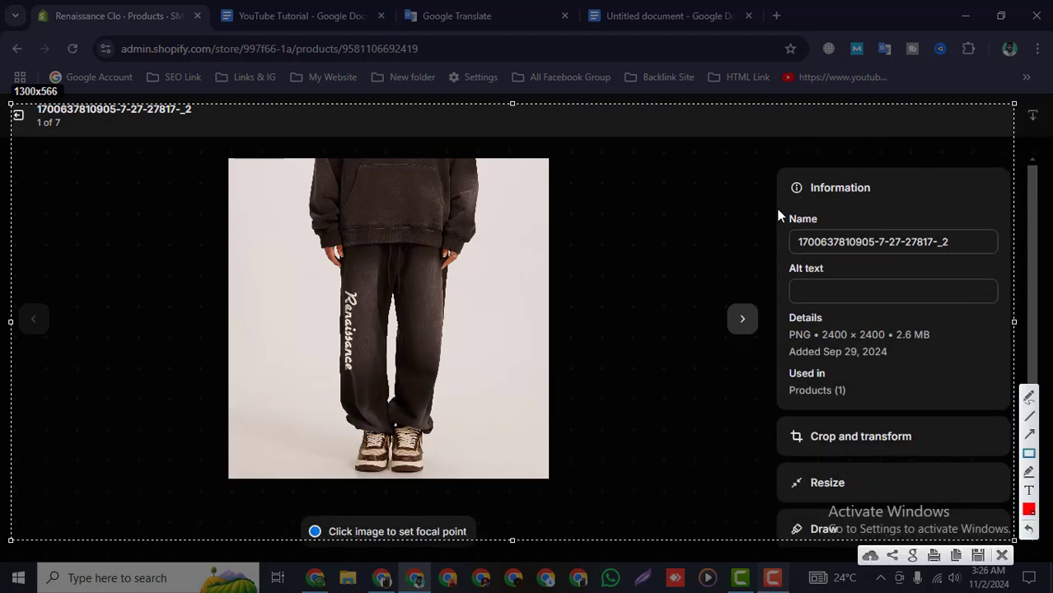
drag(779, 210, 821, 228)
drag(784, 229, 987, 252)
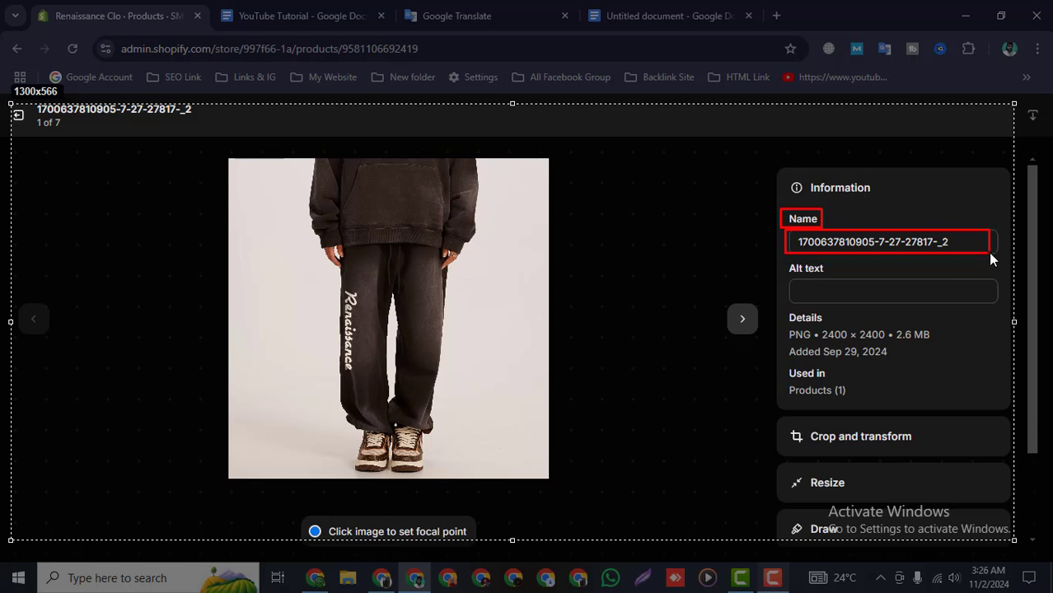
drag(271, 174, 524, 443)
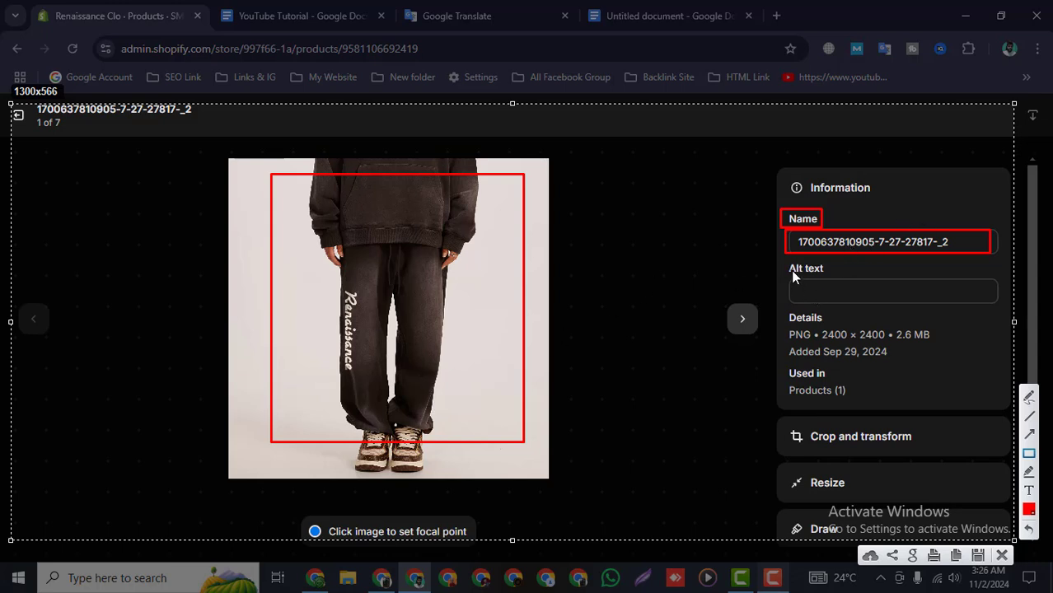
drag(778, 258, 842, 277)
click(1001, 555)
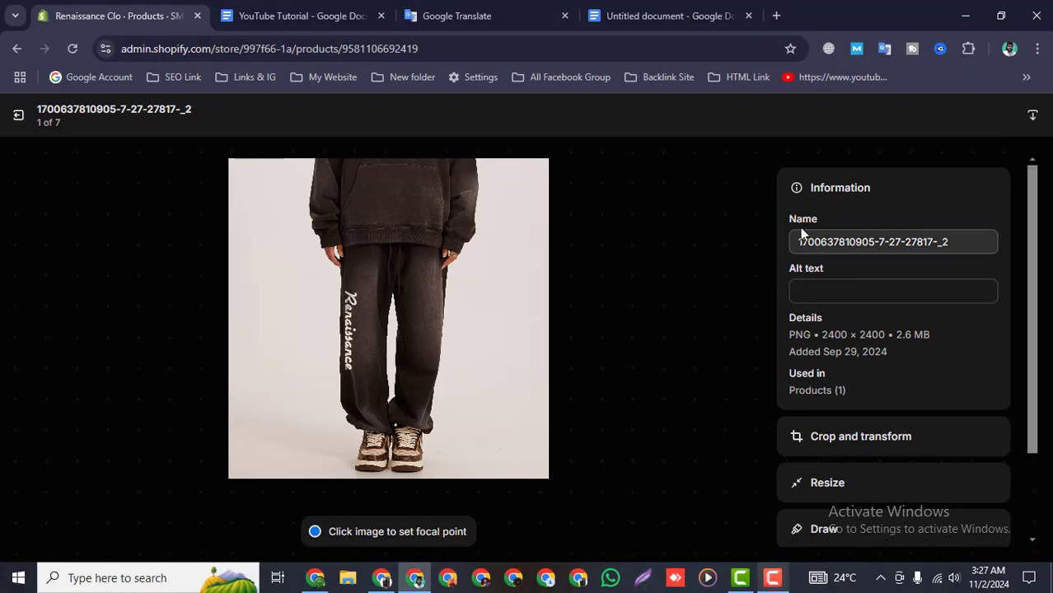
Step: Set the first image's name and alt text to the copied keywords from "SMOKY LANGSTON JOGGERS" to "Renaissance hoodie"
triple_click(826, 241)
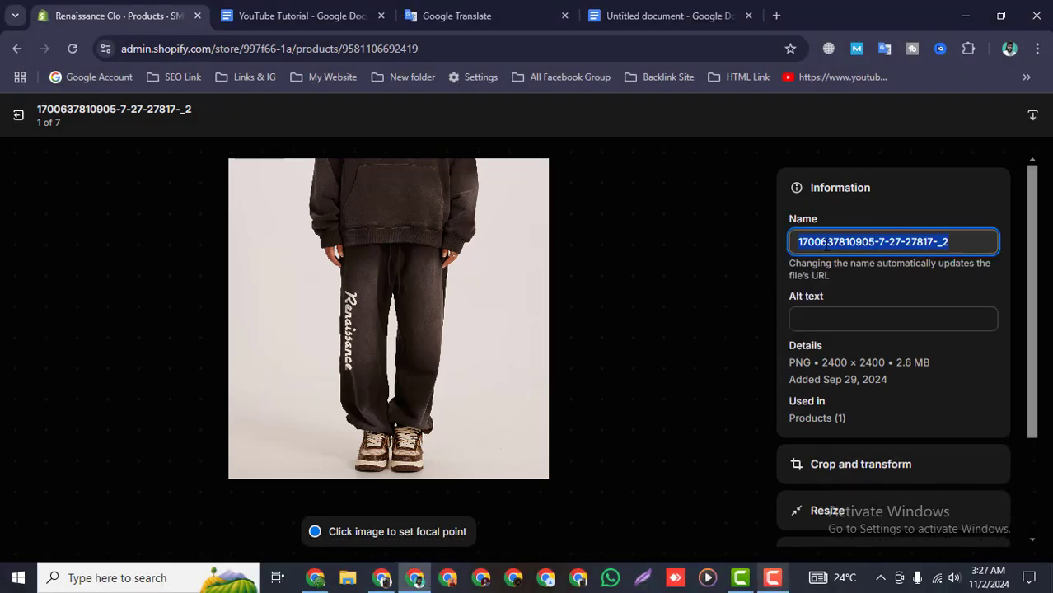
key(ctrl+v)
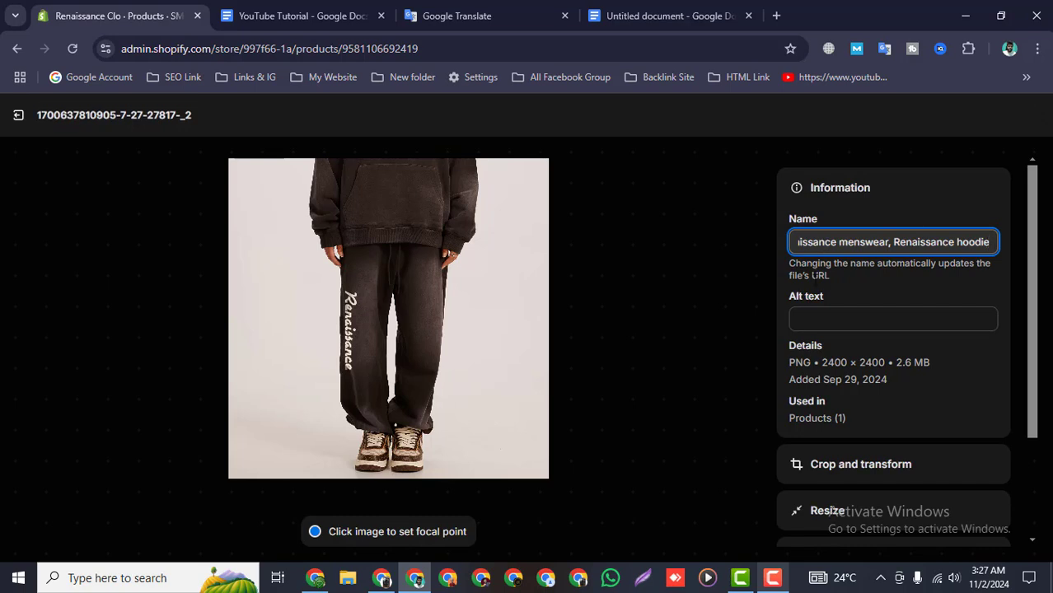
click(814, 322)
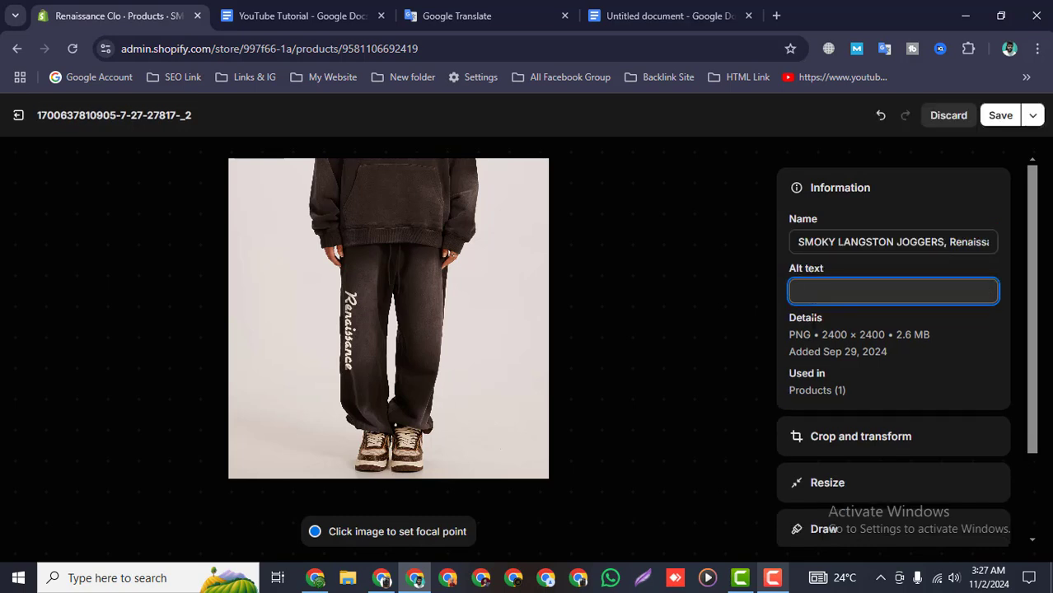
key(ctrl+v)
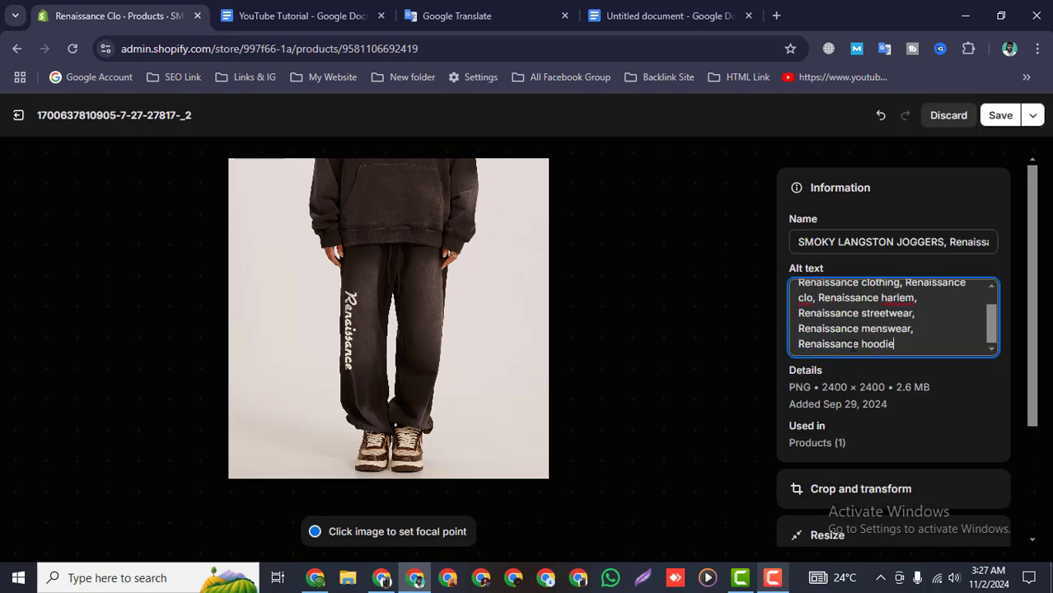
scroll(851, 344, up, 2)
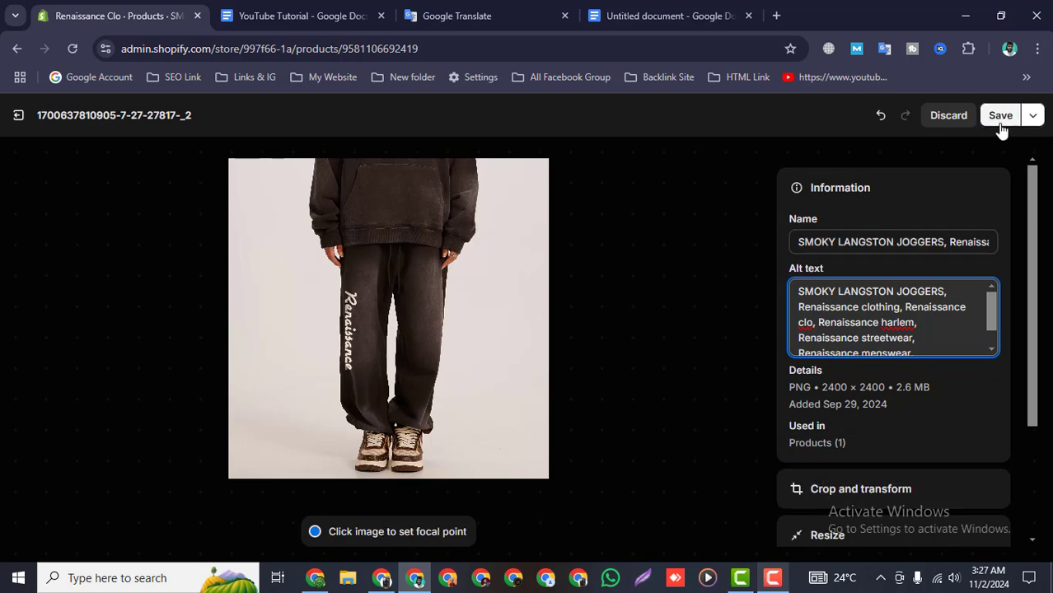
Step: Frame the Save option in a screen capture, discard the capture, and save the first image's changes
key(Print)
drag(973, 88, 1024, 138)
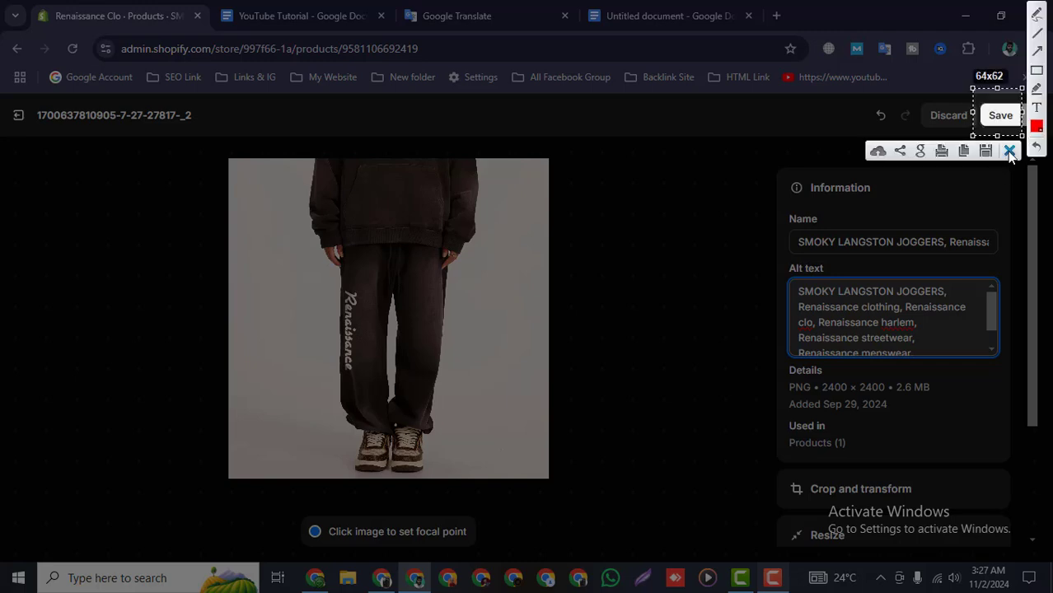
click(1009, 152)
click(1000, 116)
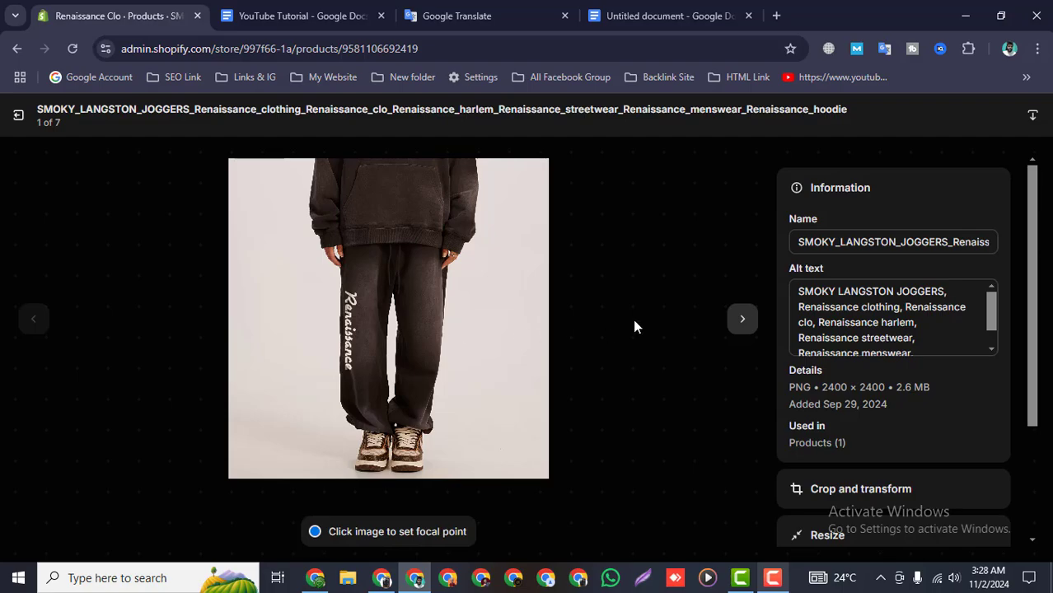
Step: Frame the next-image arrow in a screen capture, discard the capture, and go to the second product image
key(Print)
drag(717, 292, 767, 349)
click(750, 363)
click(742, 324)
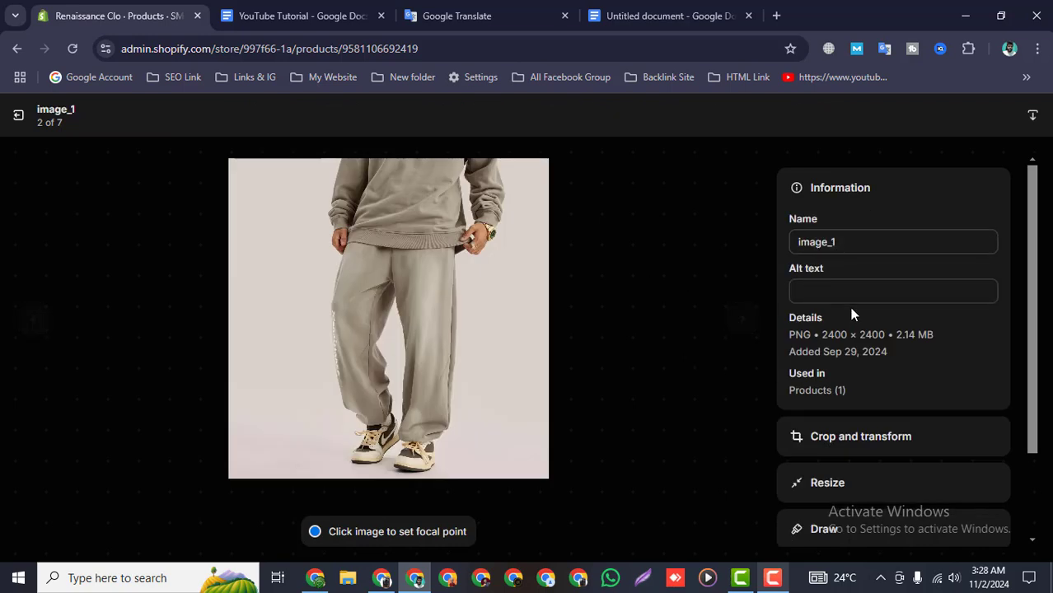
Step: Paste the keywords as the second image's name, shortened to end in "Renaissance h", and paste the full keywords as its alt text
click(809, 241)
double_click(810, 242)
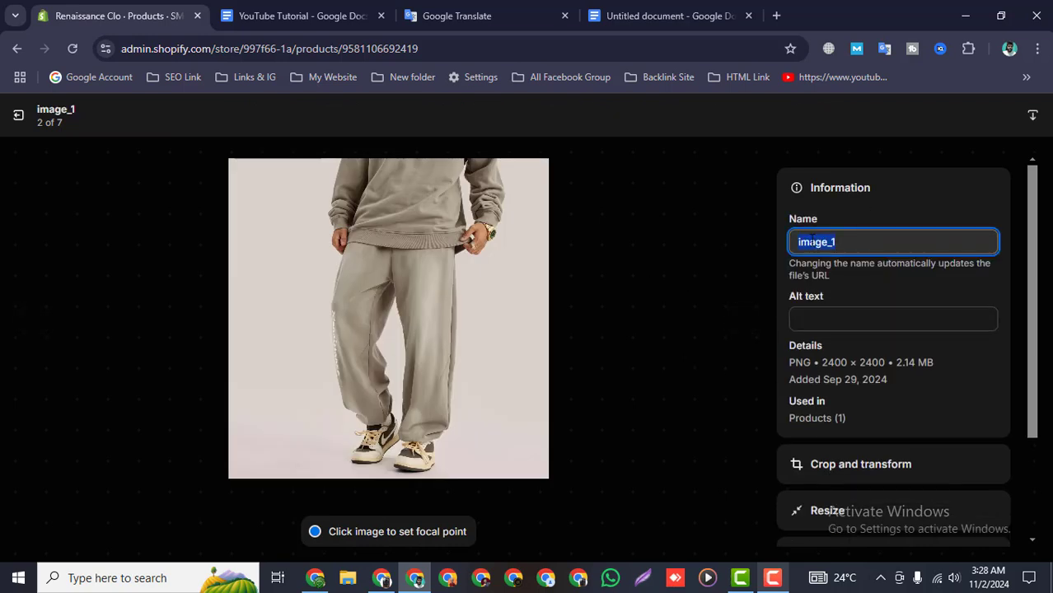
key(ctrl+v)
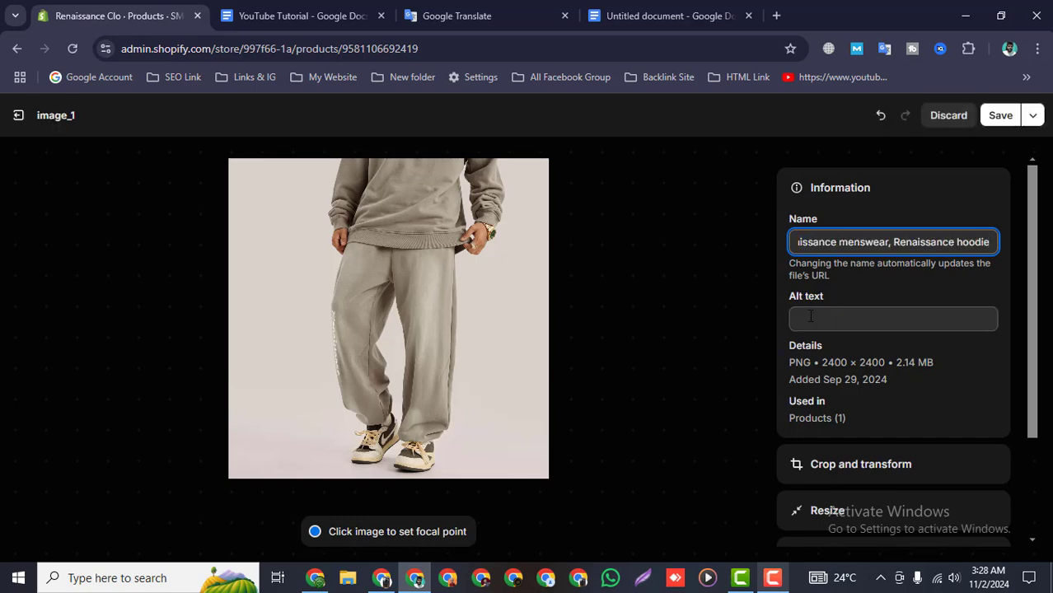
key(BackSpace)
key(BackSpace)
key(BackSpace)
key(BackSpace)
key(BackSpace)
key(BackSpace)
key(BackSpace)
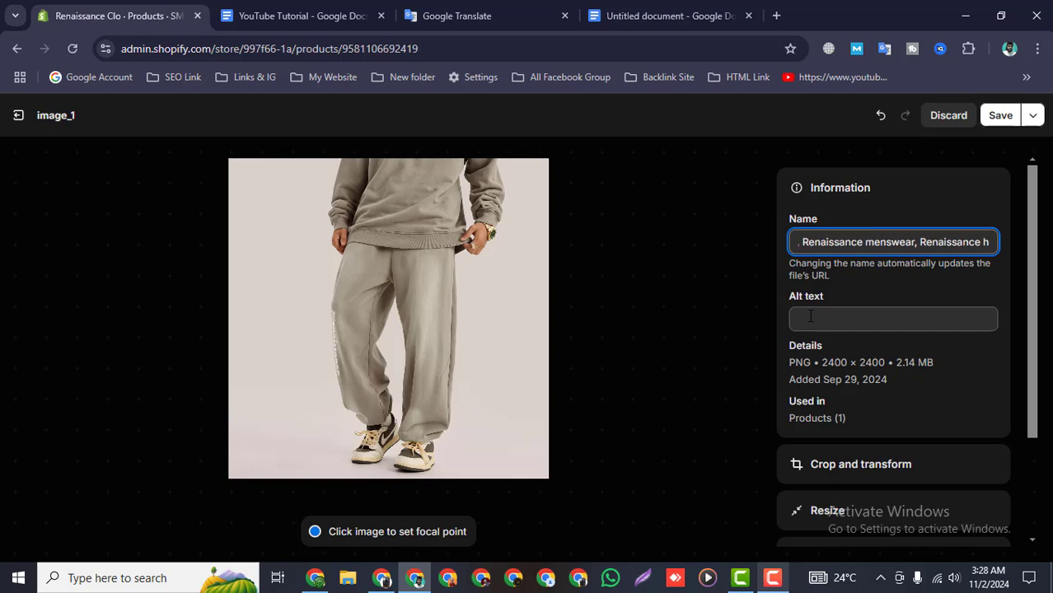
click(810, 318)
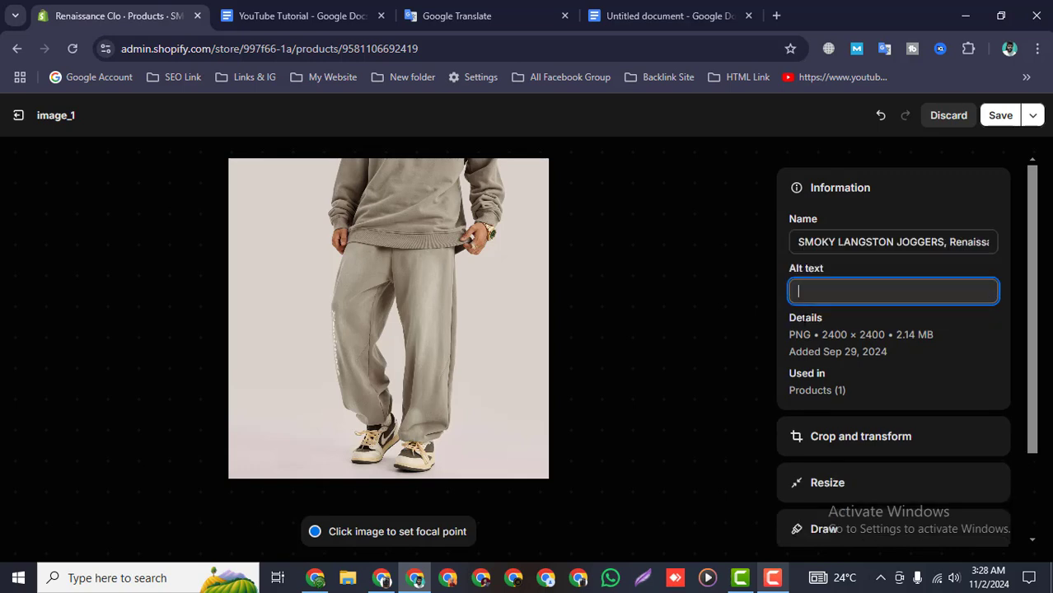
key(ctrl+v)
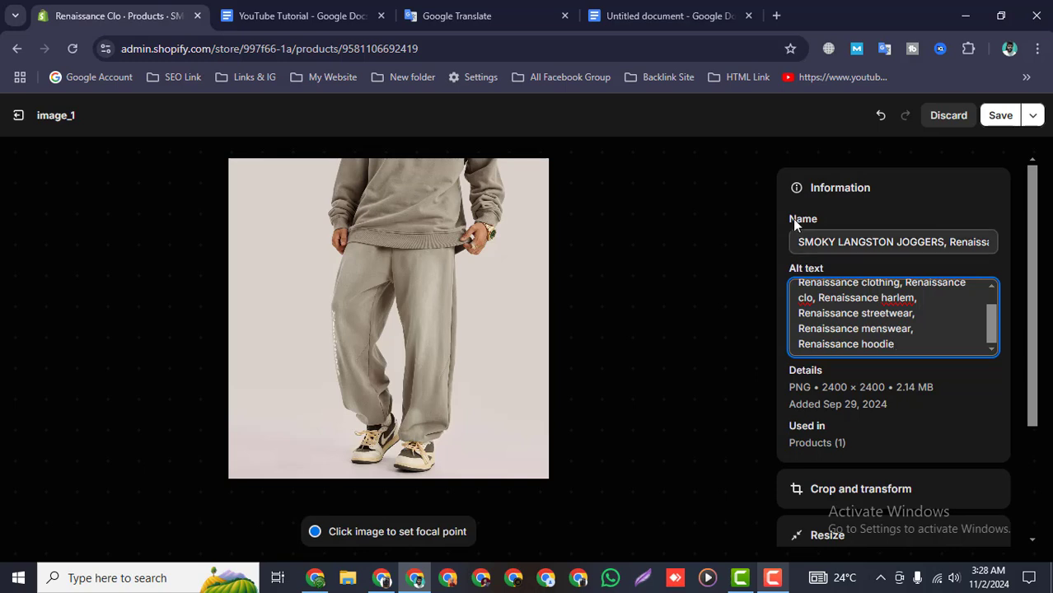
Step: Outline the second image's name in a screen capture and discard the capture
drag(799, 242, 910, 241)
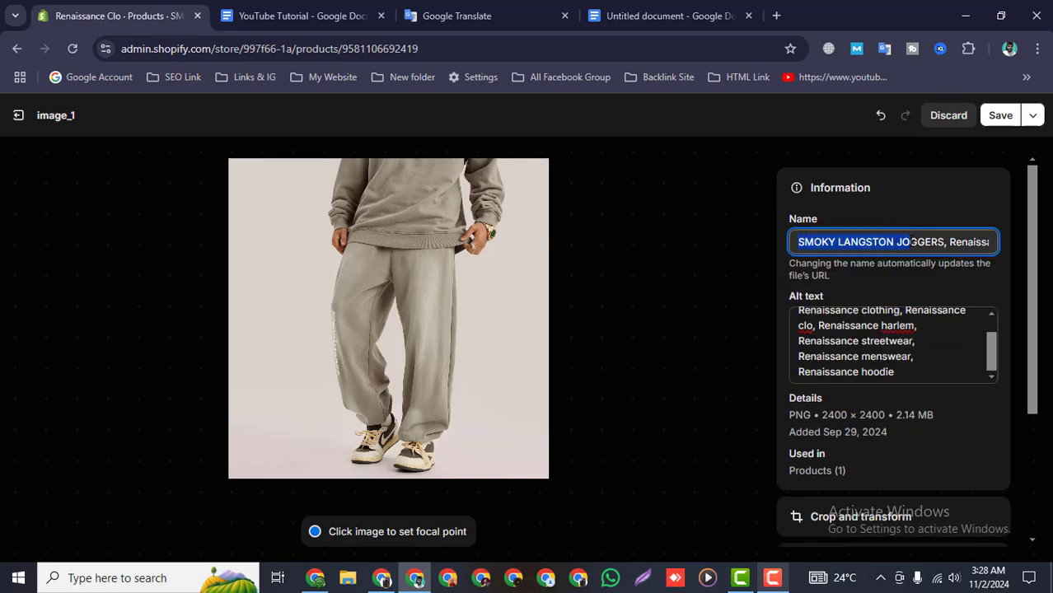
key(Print)
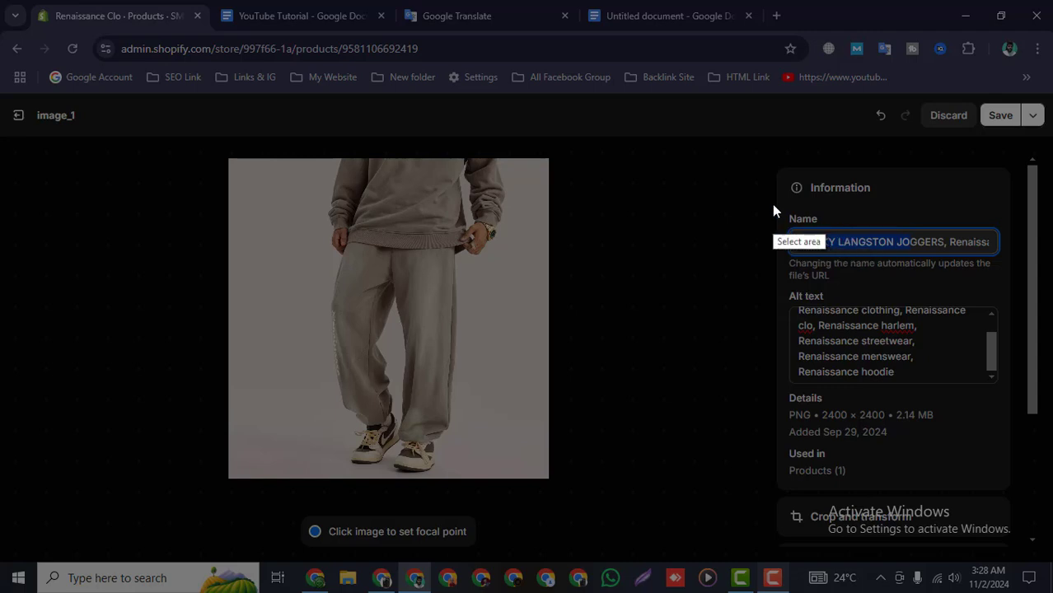
drag(771, 191, 1017, 269)
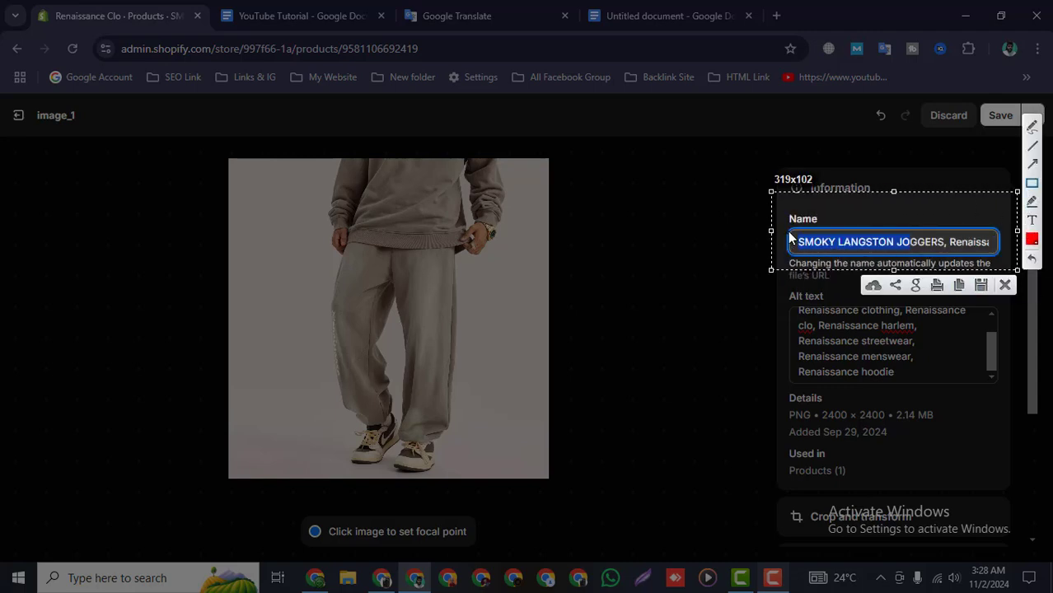
drag(790, 232, 909, 251)
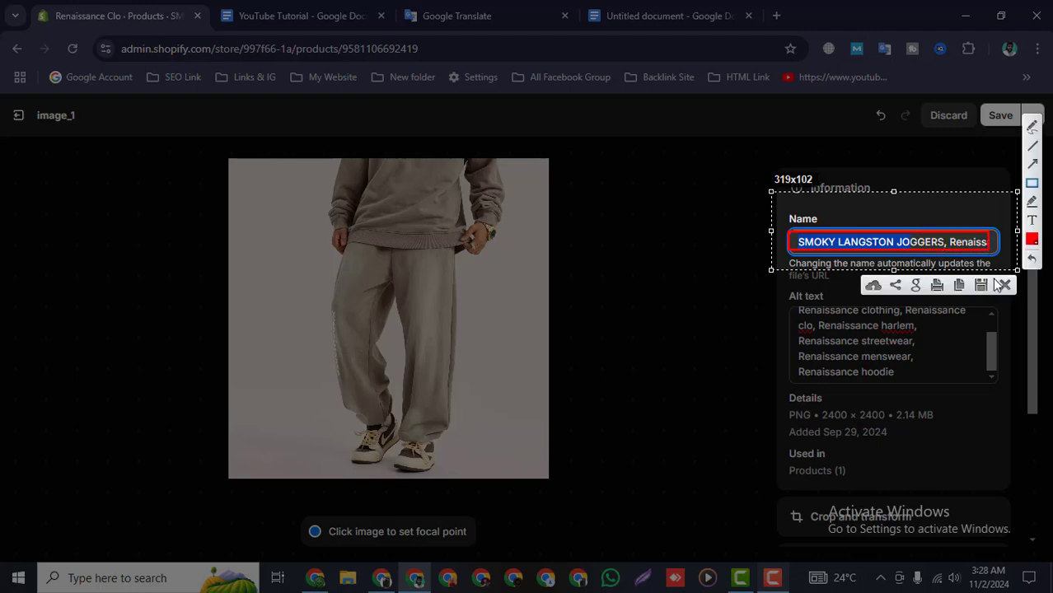
click(1005, 283)
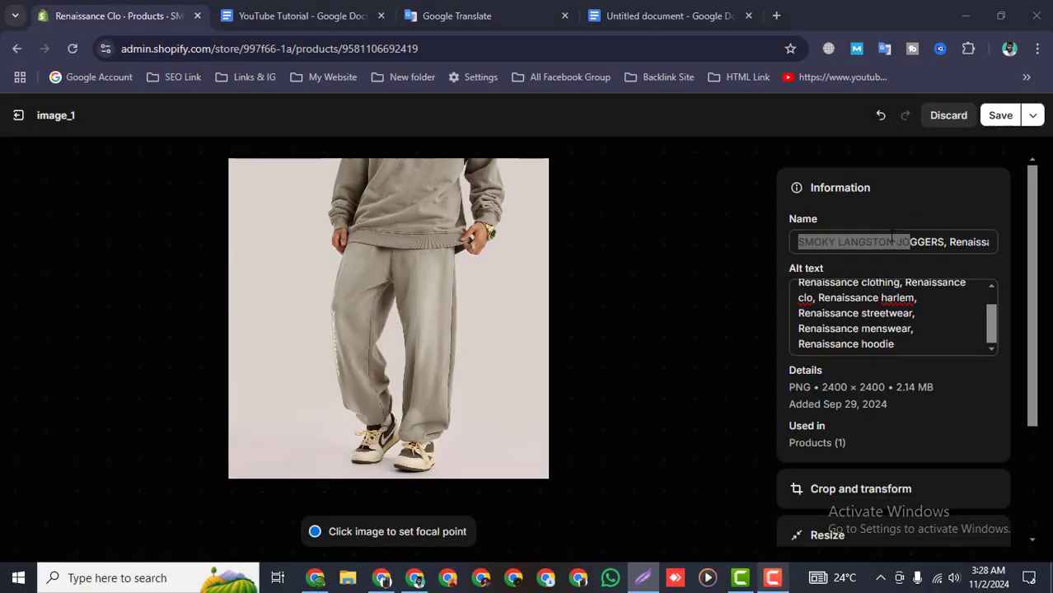
Step: Replace the second image's name with the copied keywords, changing the ending to "Renaissance hoodies"
click(846, 242)
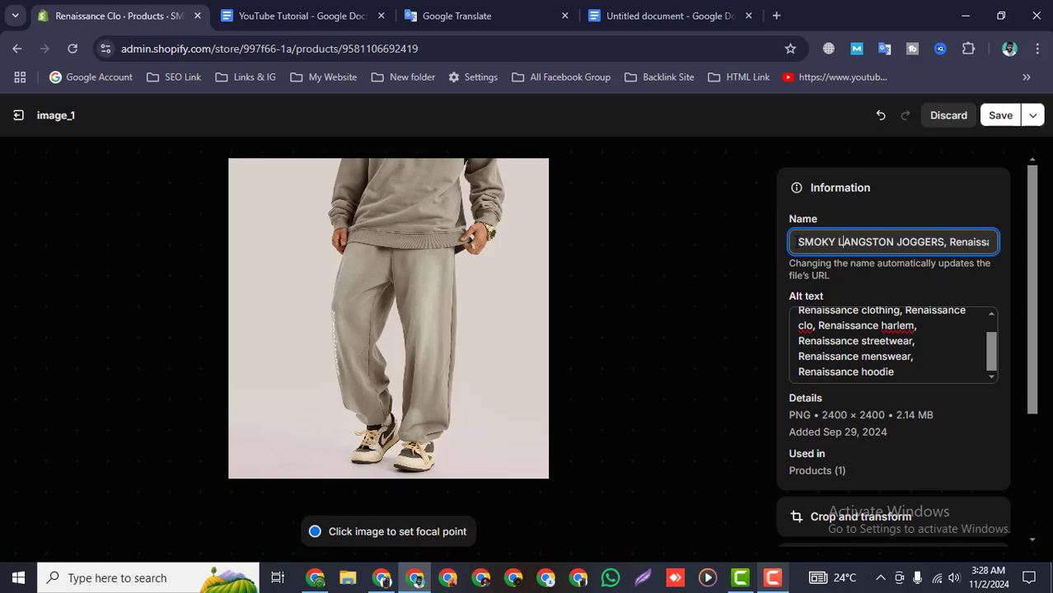
drag(797, 243, 1005, 245)
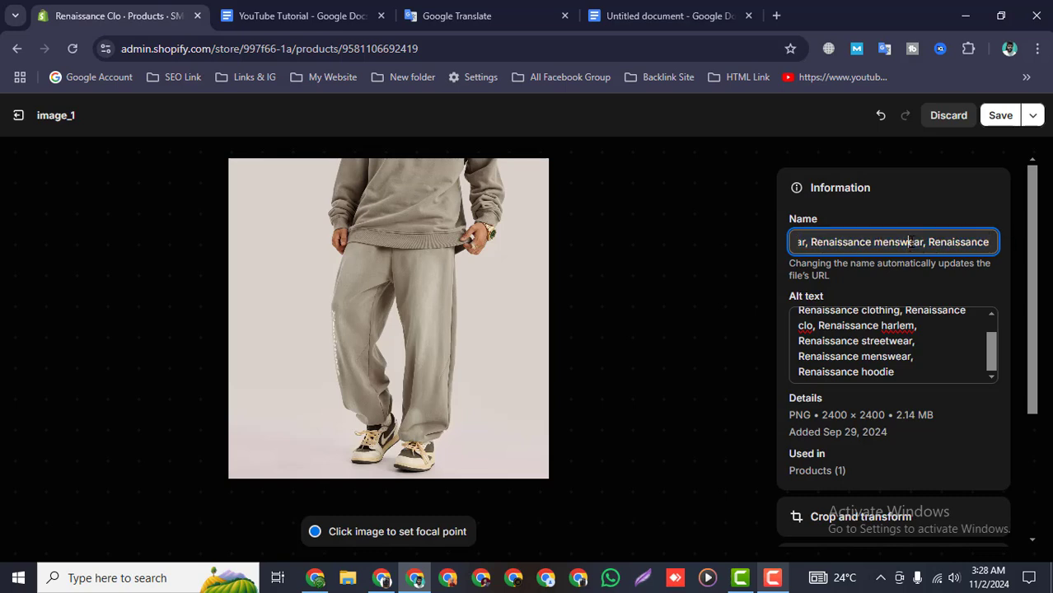
key(ctrl+v)
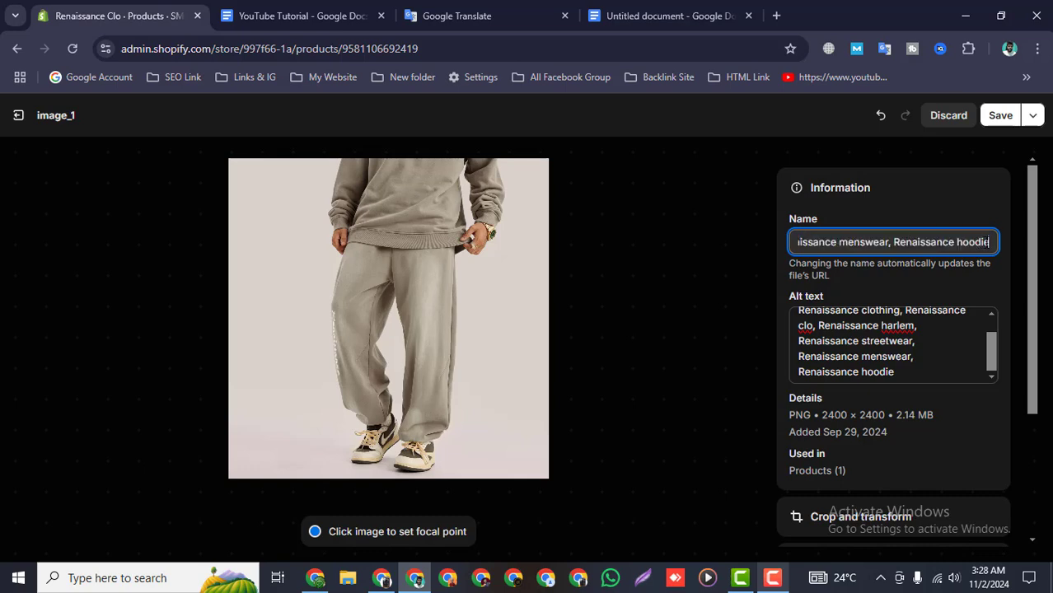
text(s)
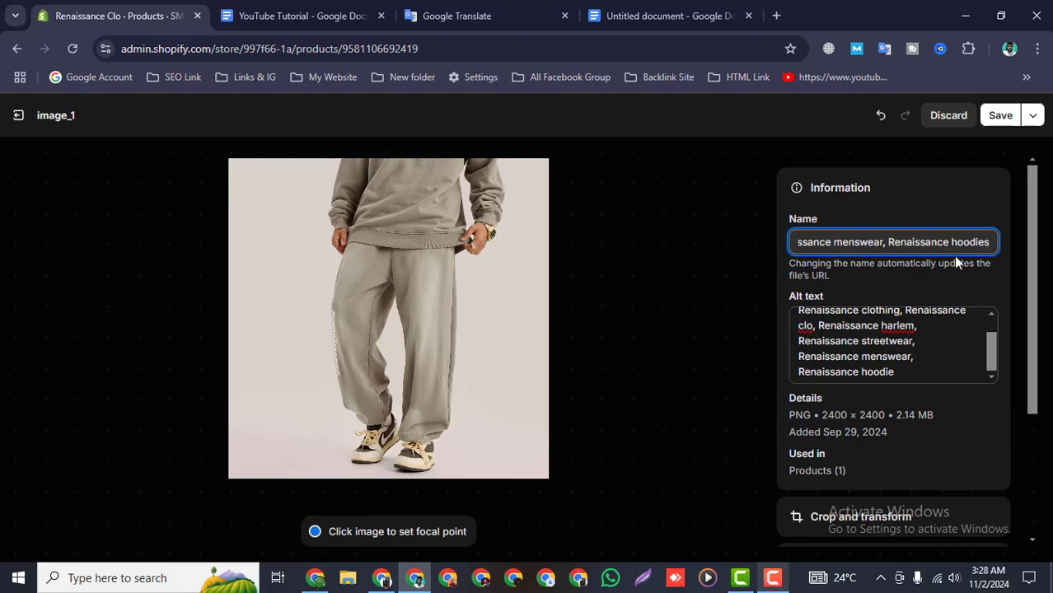
Step: Outline the final "s" of the second image's name in a screen capture and discard the capture
key(Print)
mouse_move(732, 191)
mouse_down()
mouse_move(907, 238)
mouse_move(1044, 343)
mouse_up()
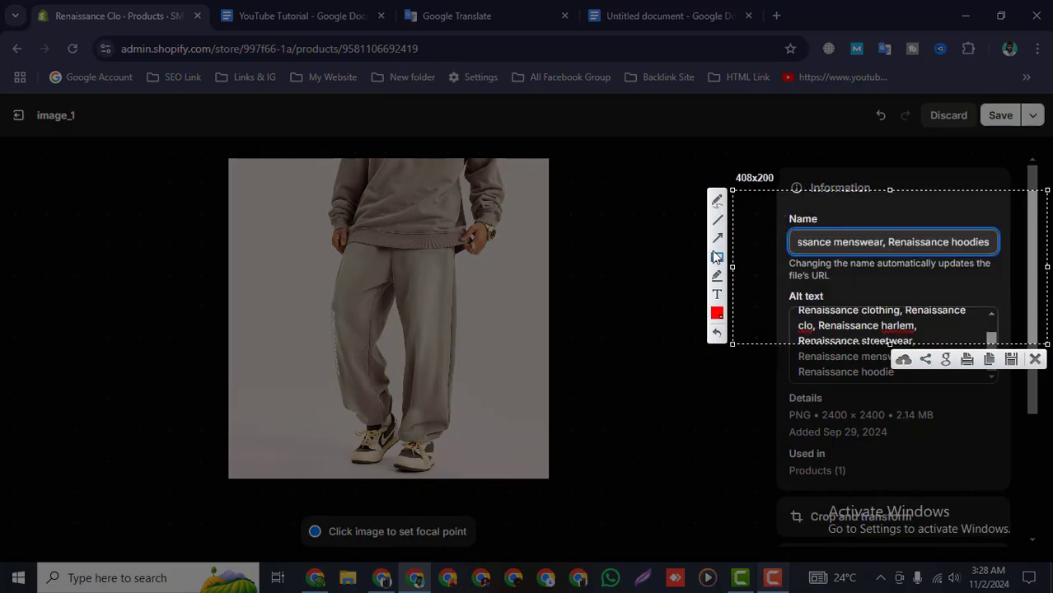
drag(985, 234, 993, 251)
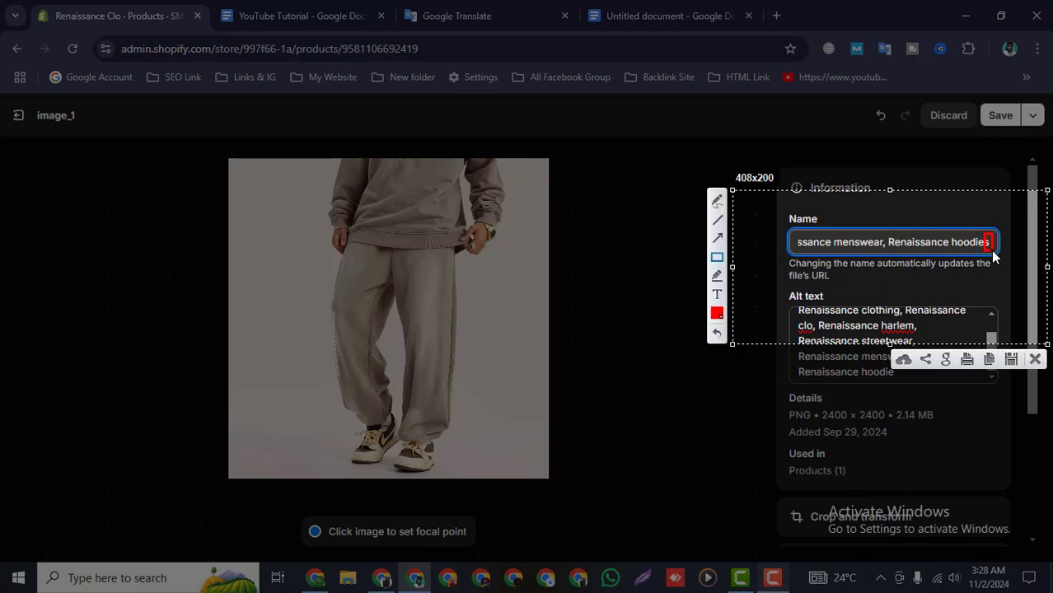
click(1034, 359)
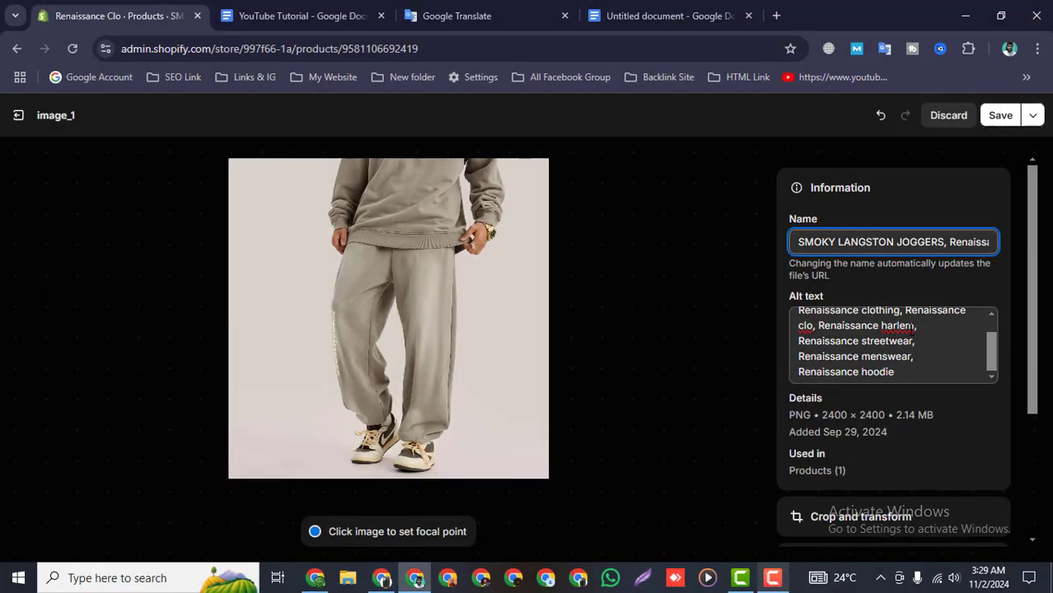
Step: Save the second image's changes and go to the third product image
right_click(998, 122)
click(741, 319)
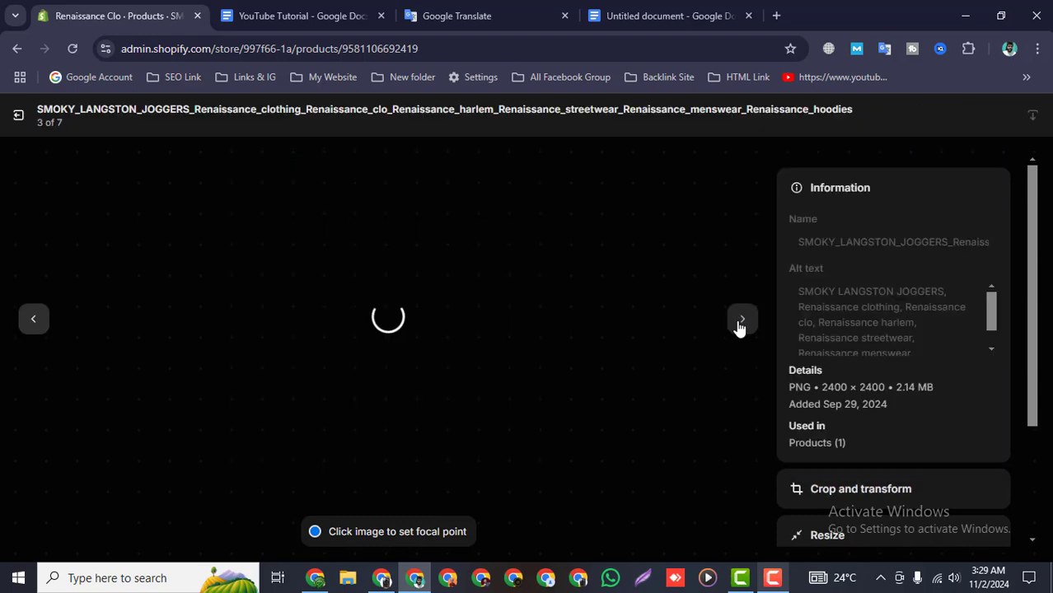
Step: Paste the copied keywords as the third image's name and alt text, and try to save the image
triple_click(832, 242)
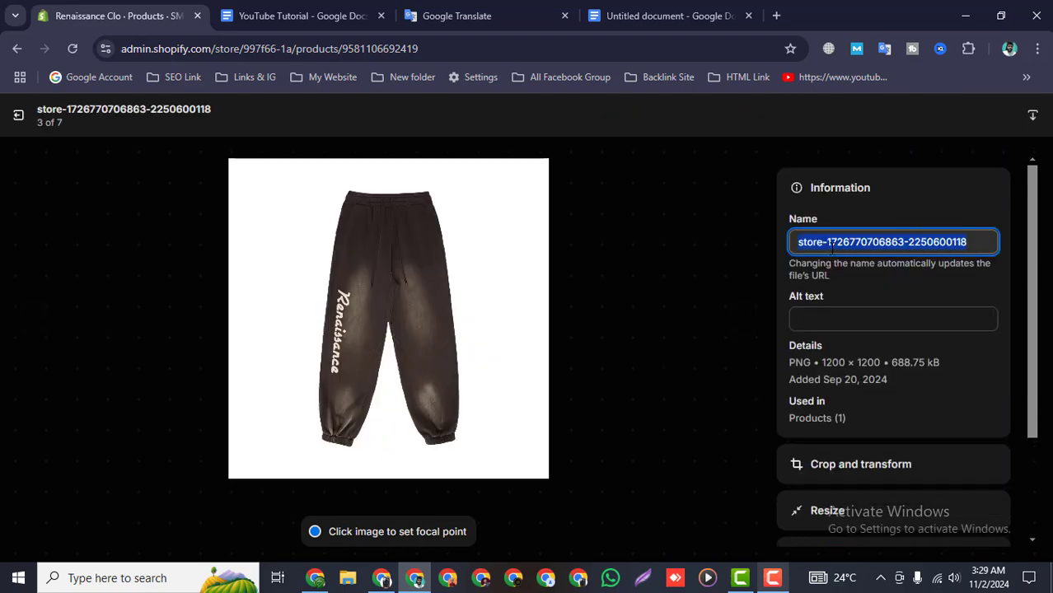
key(ctrl+v)
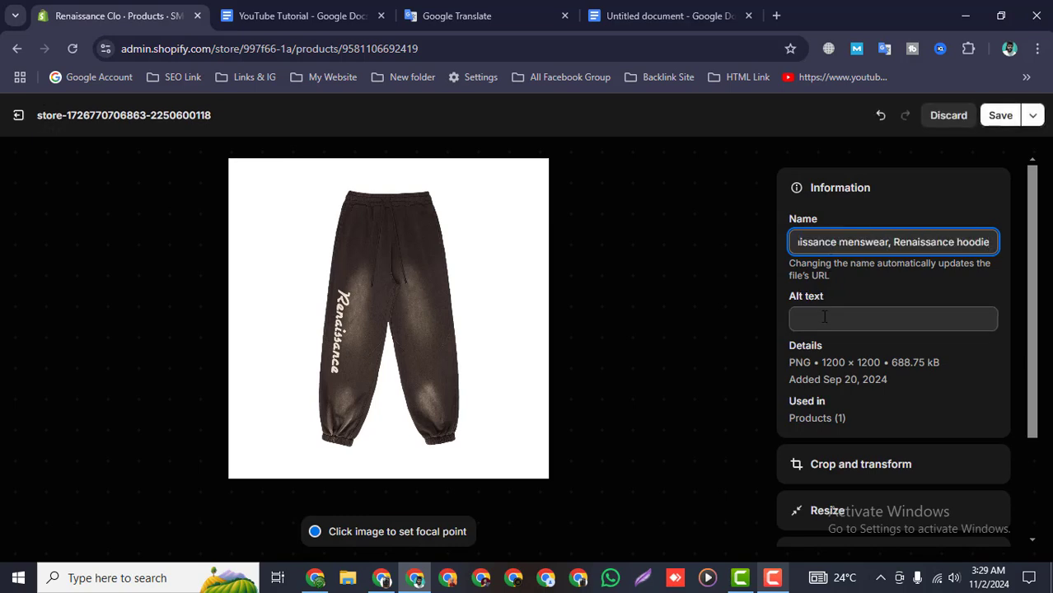
click(821, 318)
key(ctrl+v)
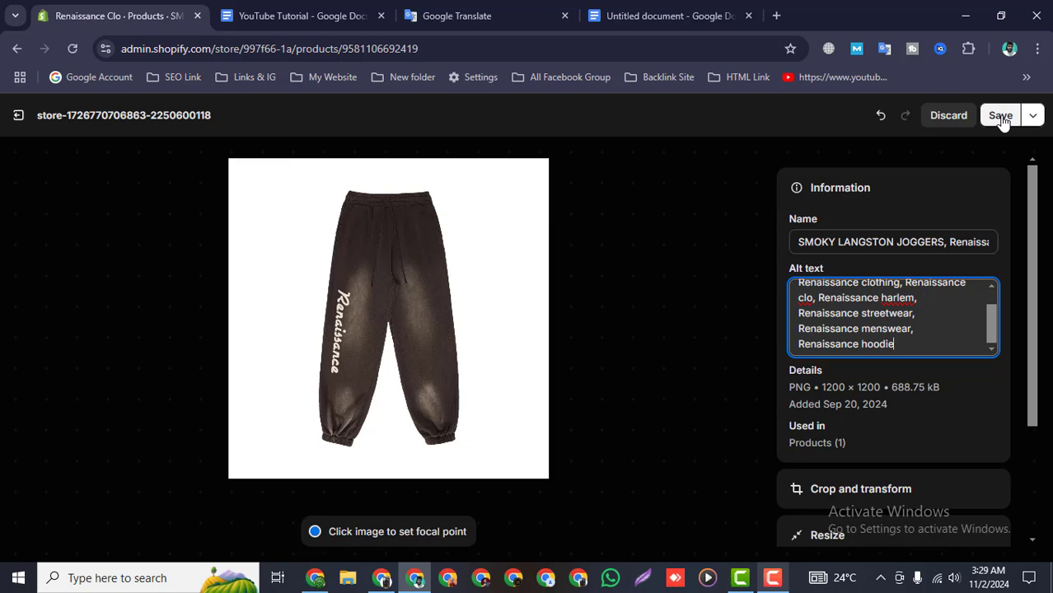
click(1001, 117)
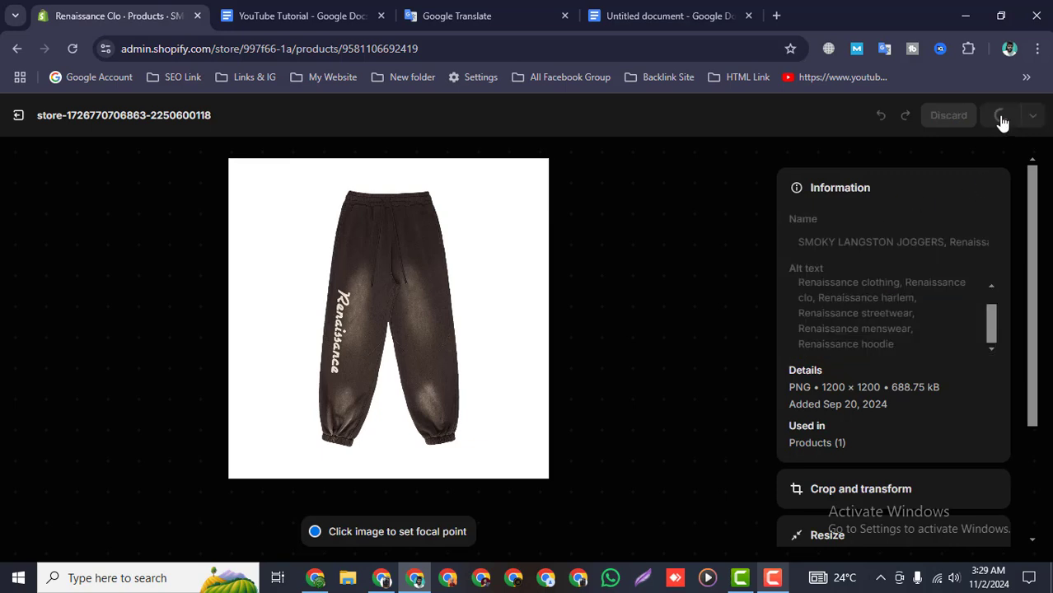
Step: Outline the error message under the third image's name in a screen capture and discard the capture
key(Print)
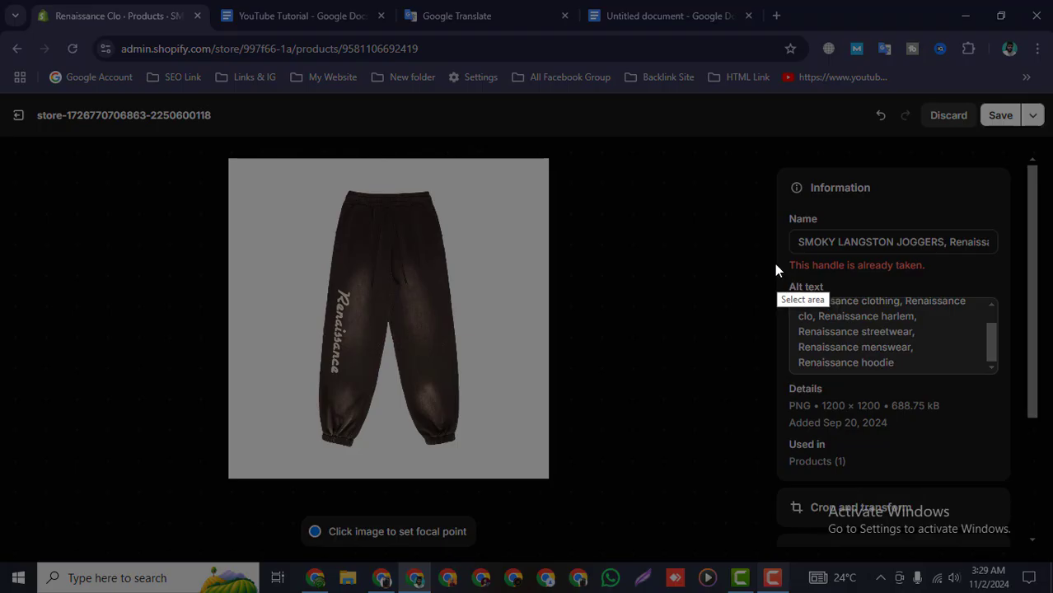
drag(758, 201, 1007, 298)
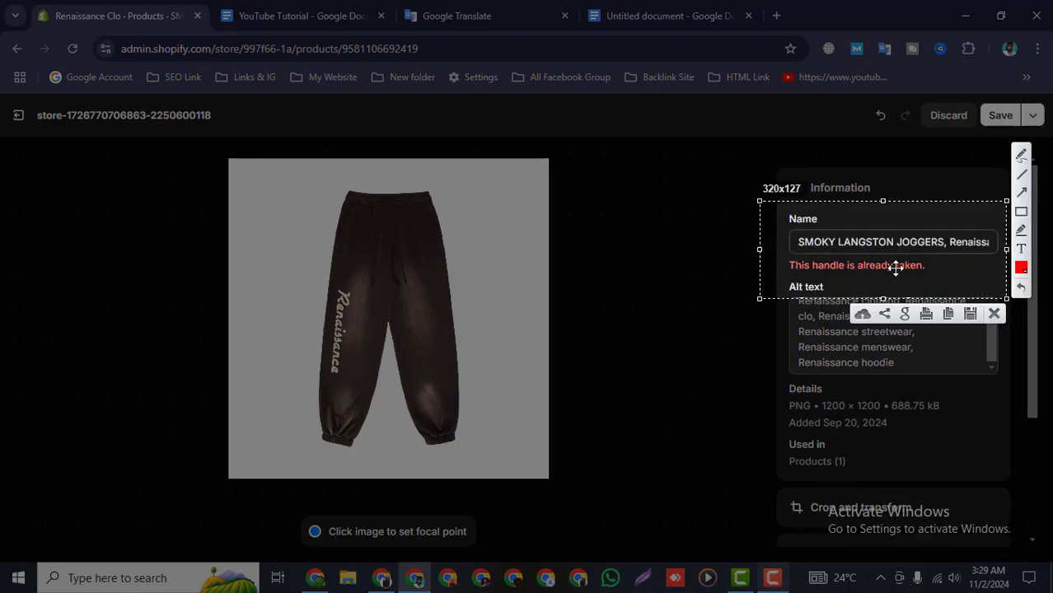
click(1020, 214)
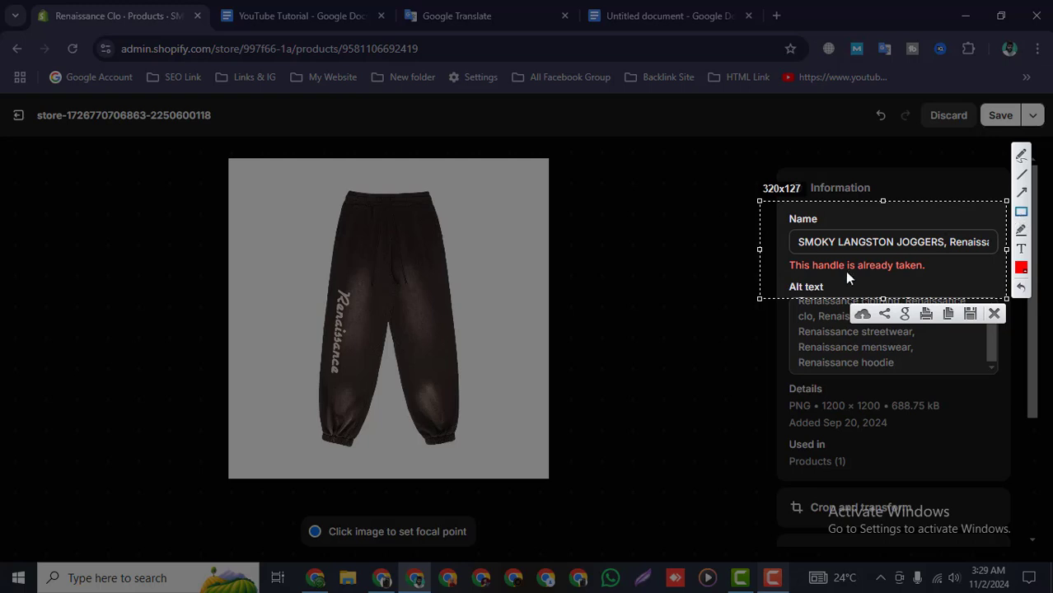
drag(782, 255, 935, 278)
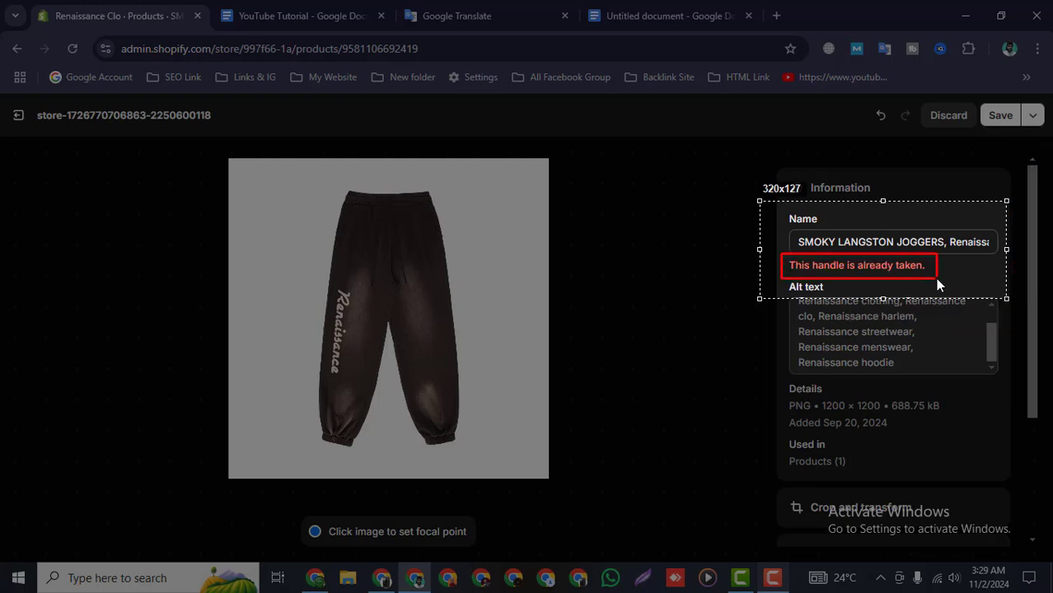
right_click(937, 280)
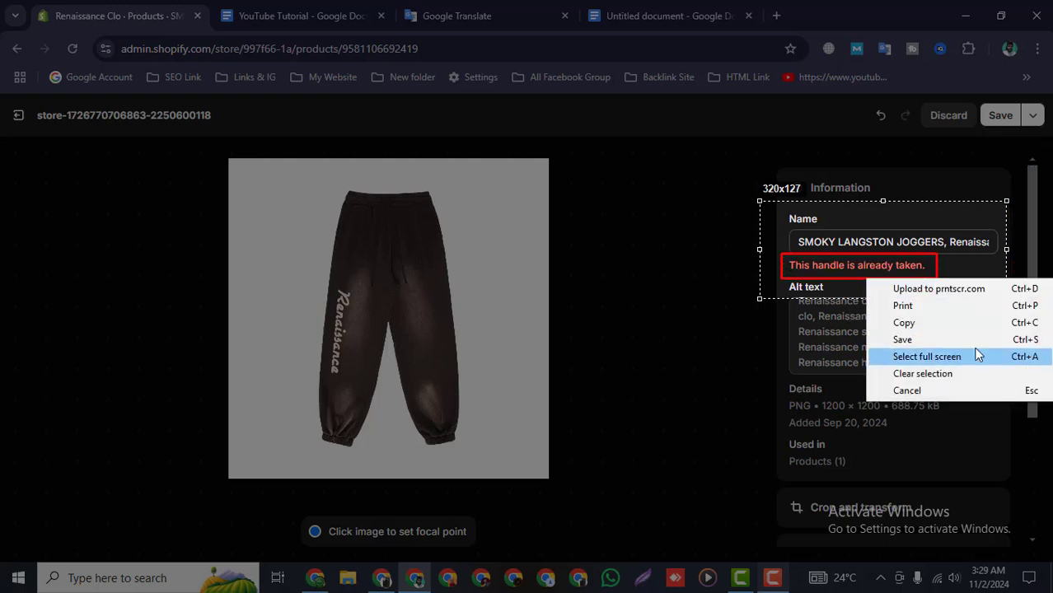
click(973, 173)
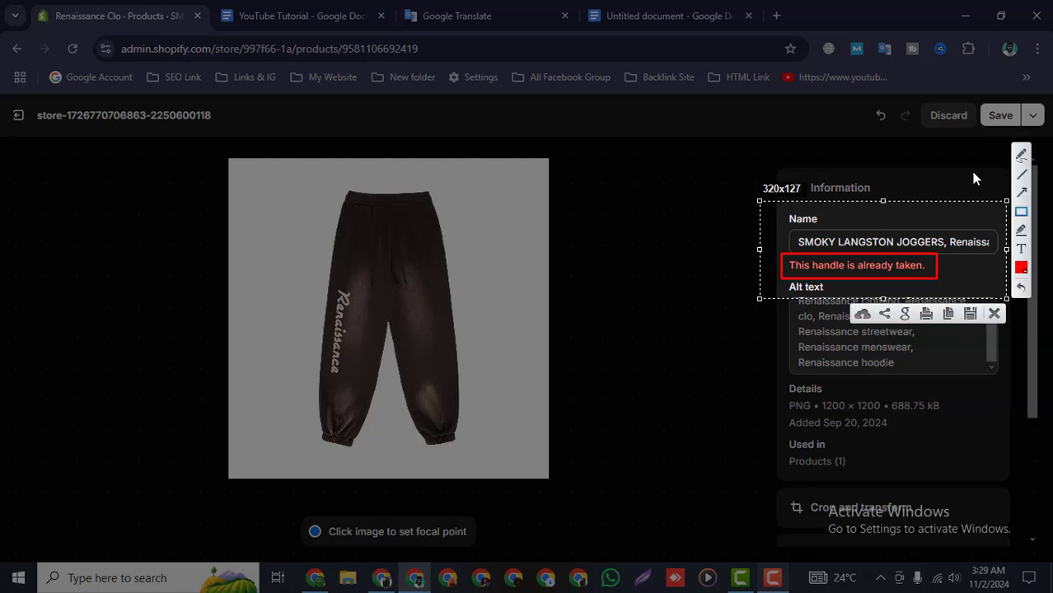
click(995, 312)
Step: Shorten the third image's name to end in "Renaissance menswear, Renaissance" and save the image
drag(945, 242, 1016, 248)
click(980, 245)
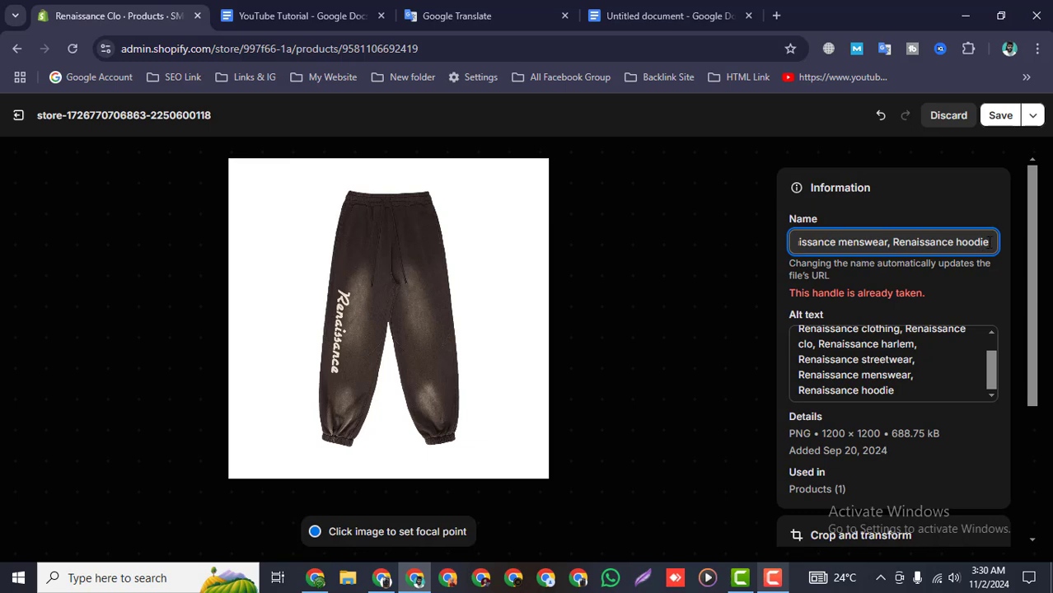
key(BackSpace)
key(BackSpace)
key(BackSpace)
key(BackSpace)
key(BackSpace)
key(BackSpace)
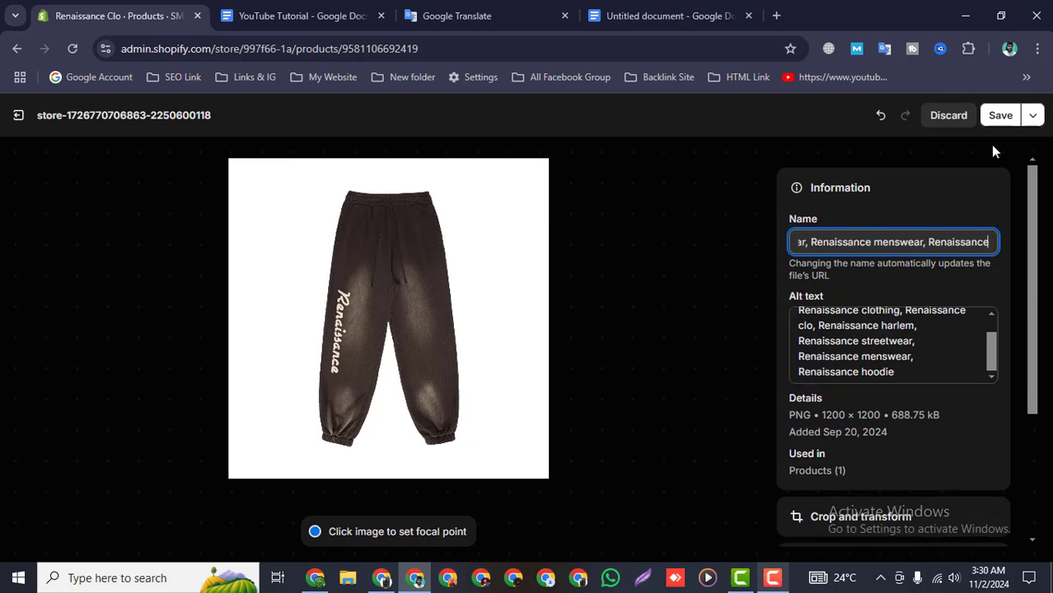
click(1000, 115)
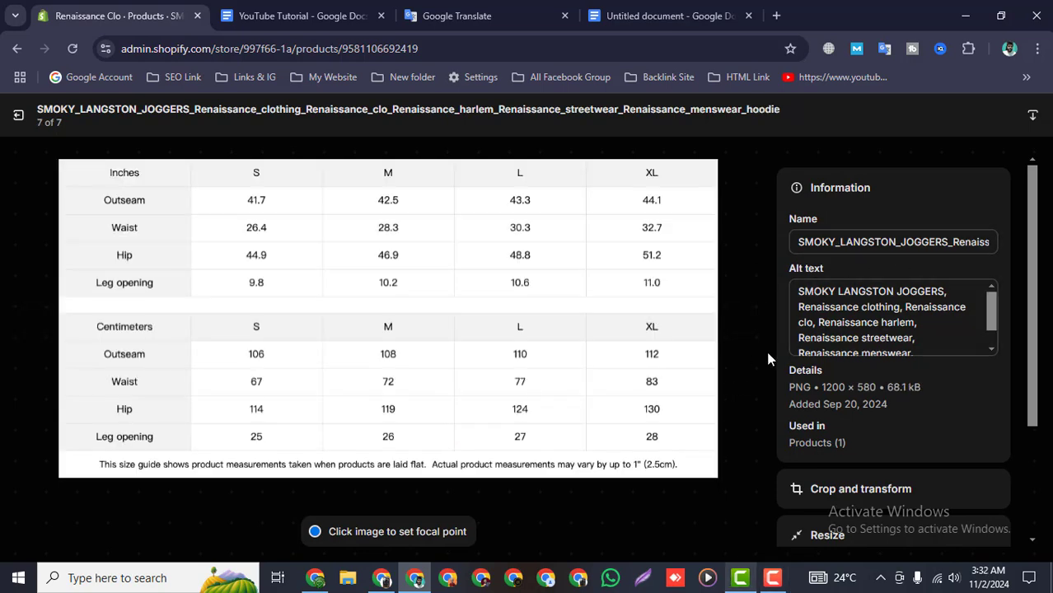
Step: Close the image editor and review the product page's media, variants, tags and description
click(18, 116)
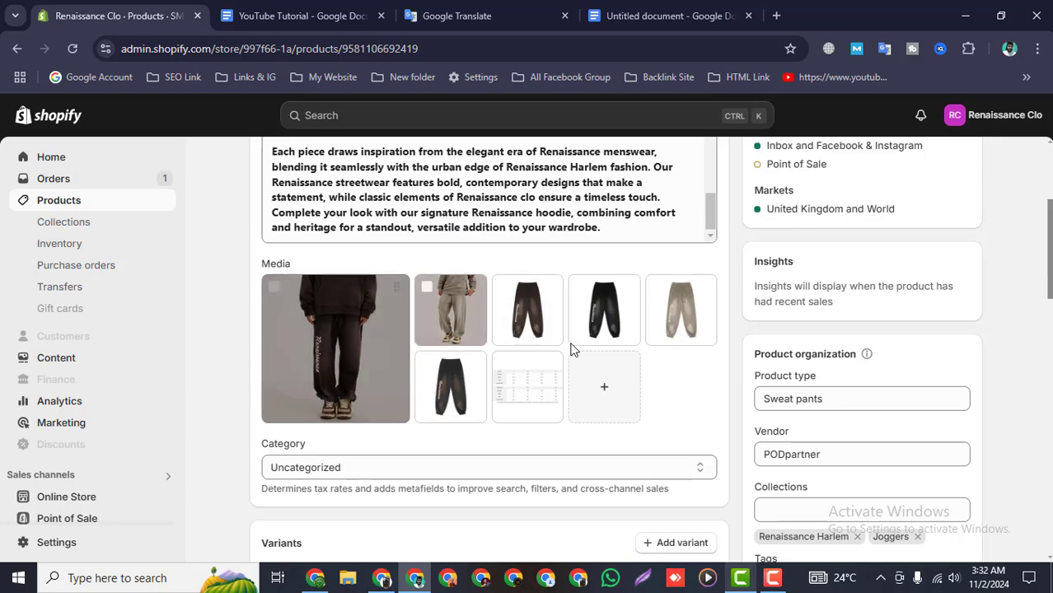
scroll(571, 347, down, 4)
scroll(616, 506, down, 5)
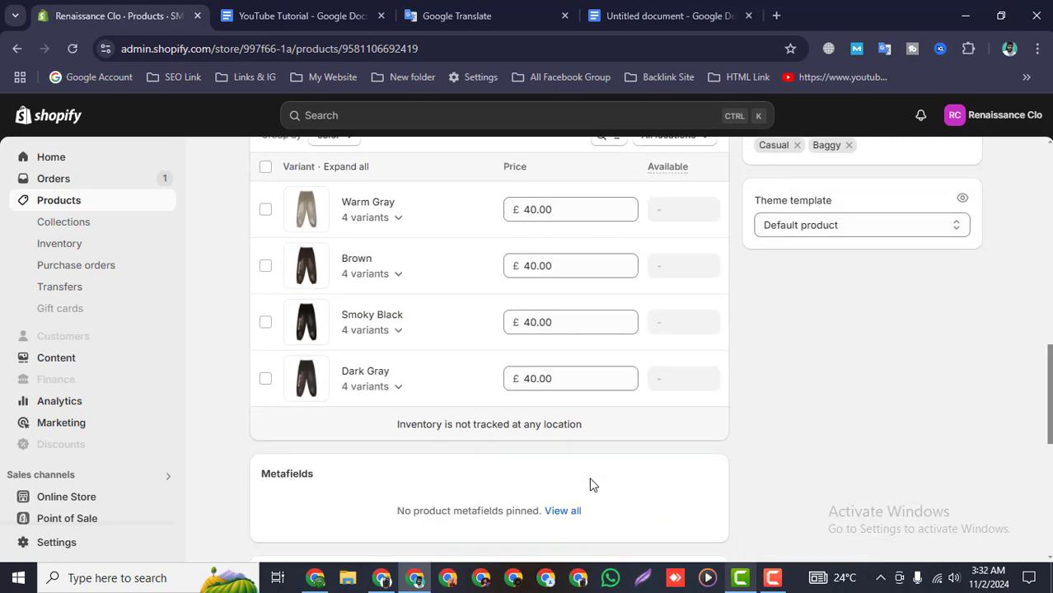
scroll(589, 470, up, 3)
scroll(589, 453, up, 2)
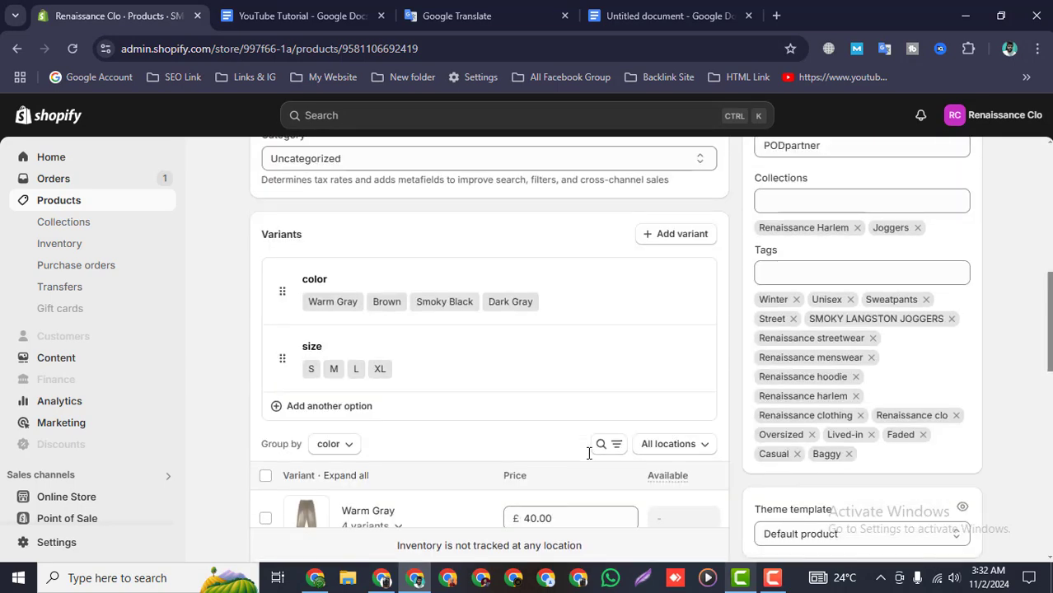
scroll(587, 452, up, 4)
scroll(697, 395, up, 3)
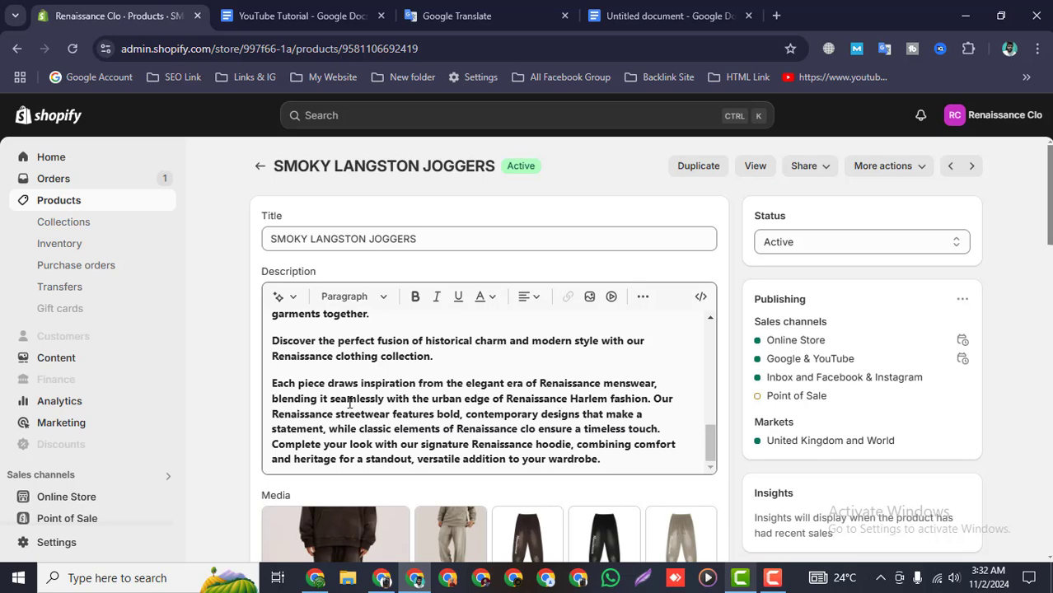
scroll(343, 392, up, 10)
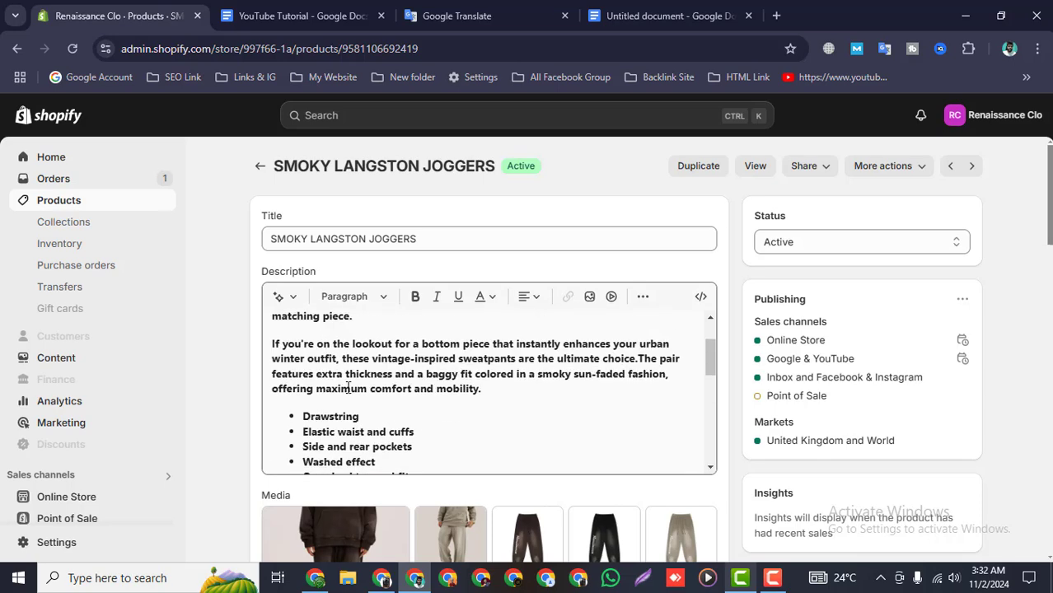